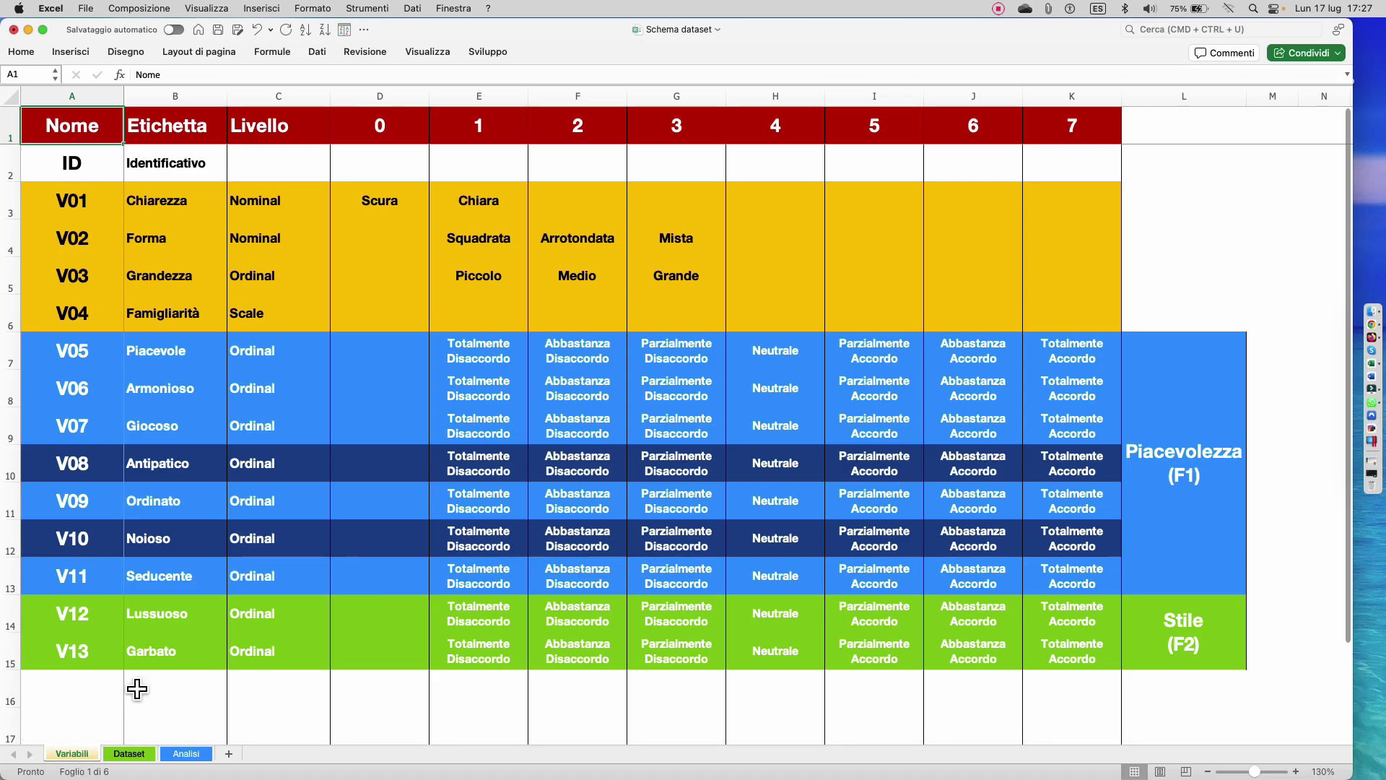
# - Tour the Dataset and Analisi sheets, then return to the Variabili codebook's Nome column
pyautogui.click(132, 753)
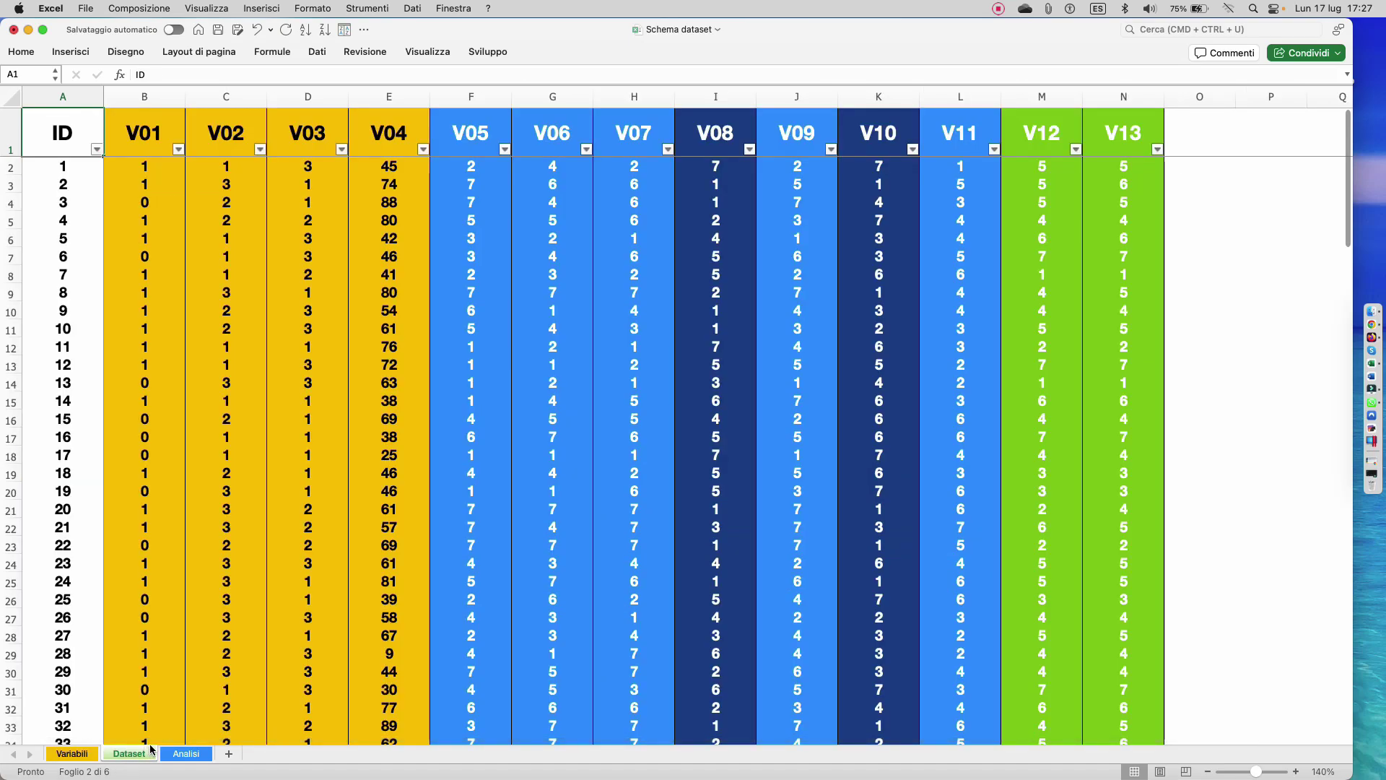
pyautogui.click(186, 753)
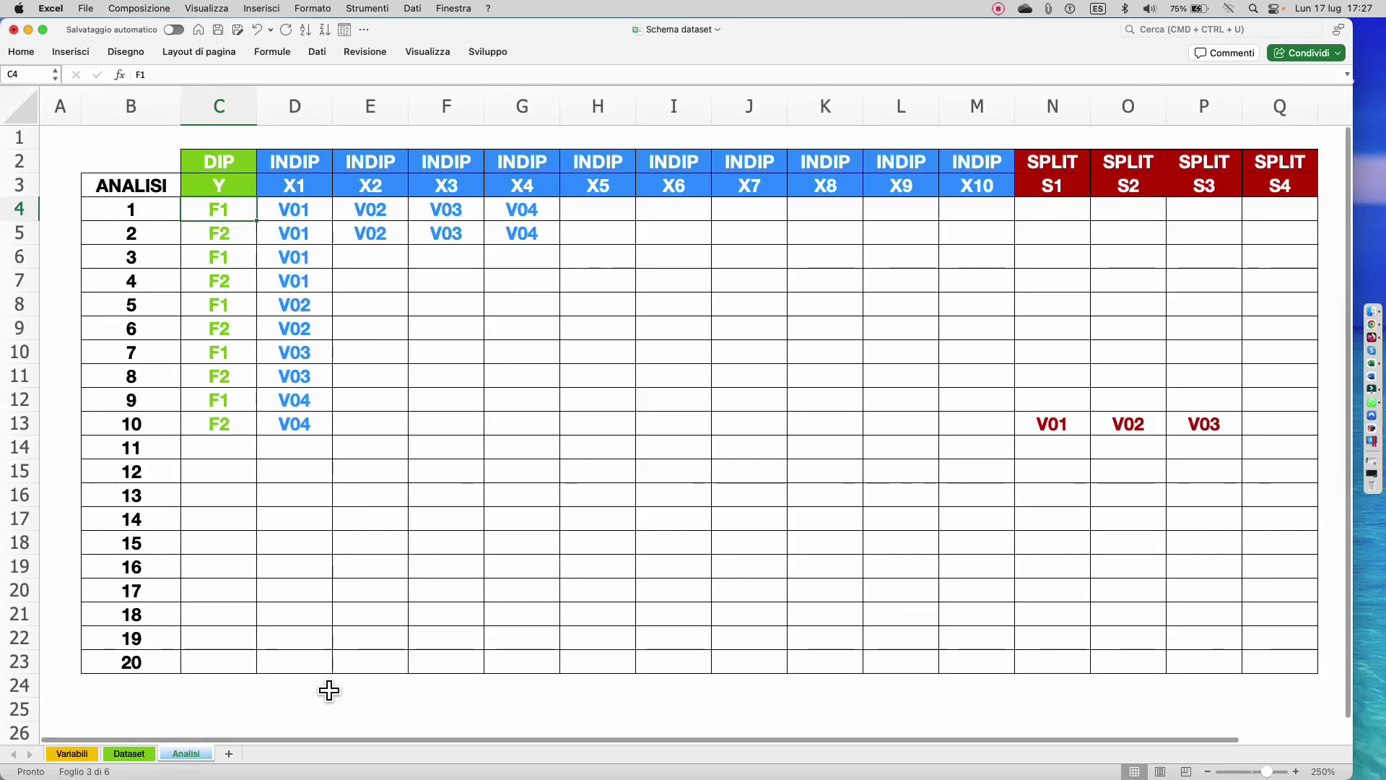
pyautogui.click(71, 753)
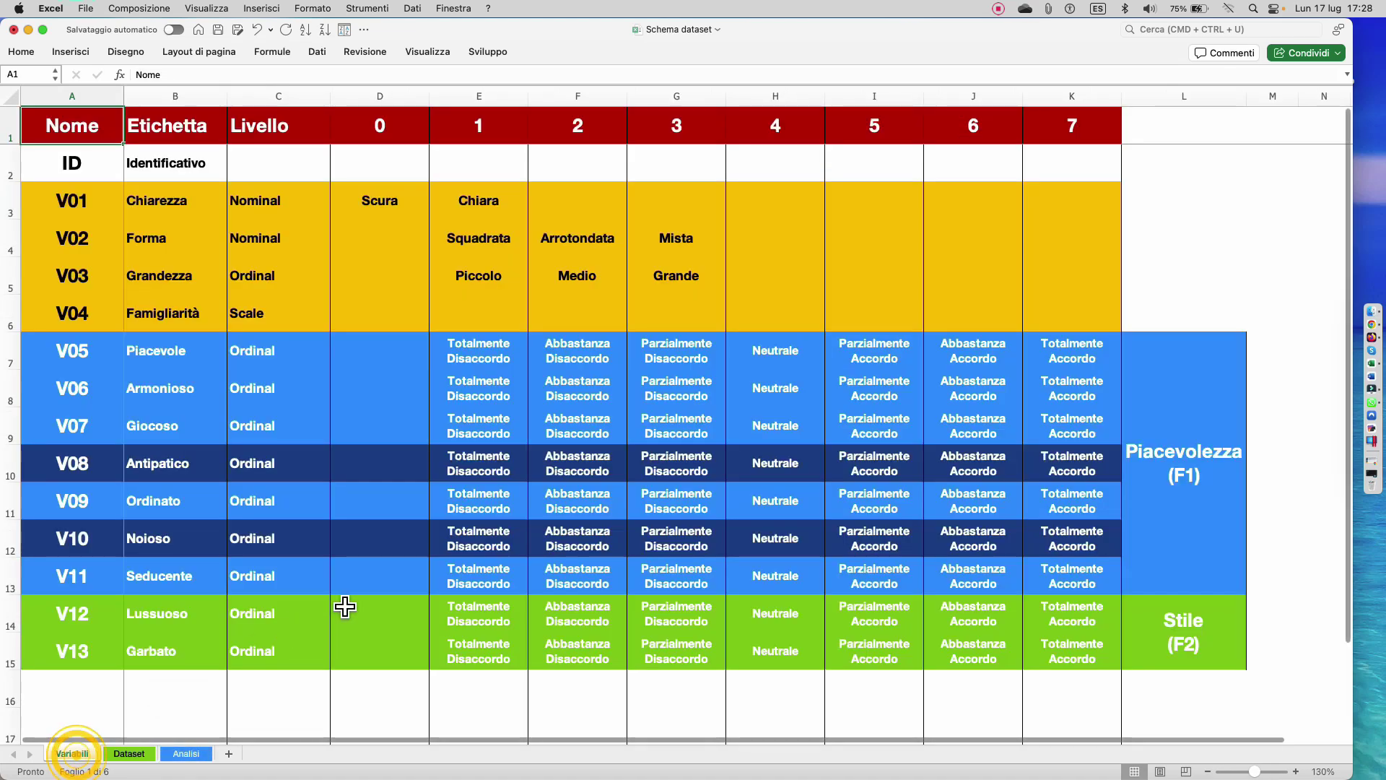
pyautogui.click(94, 97)
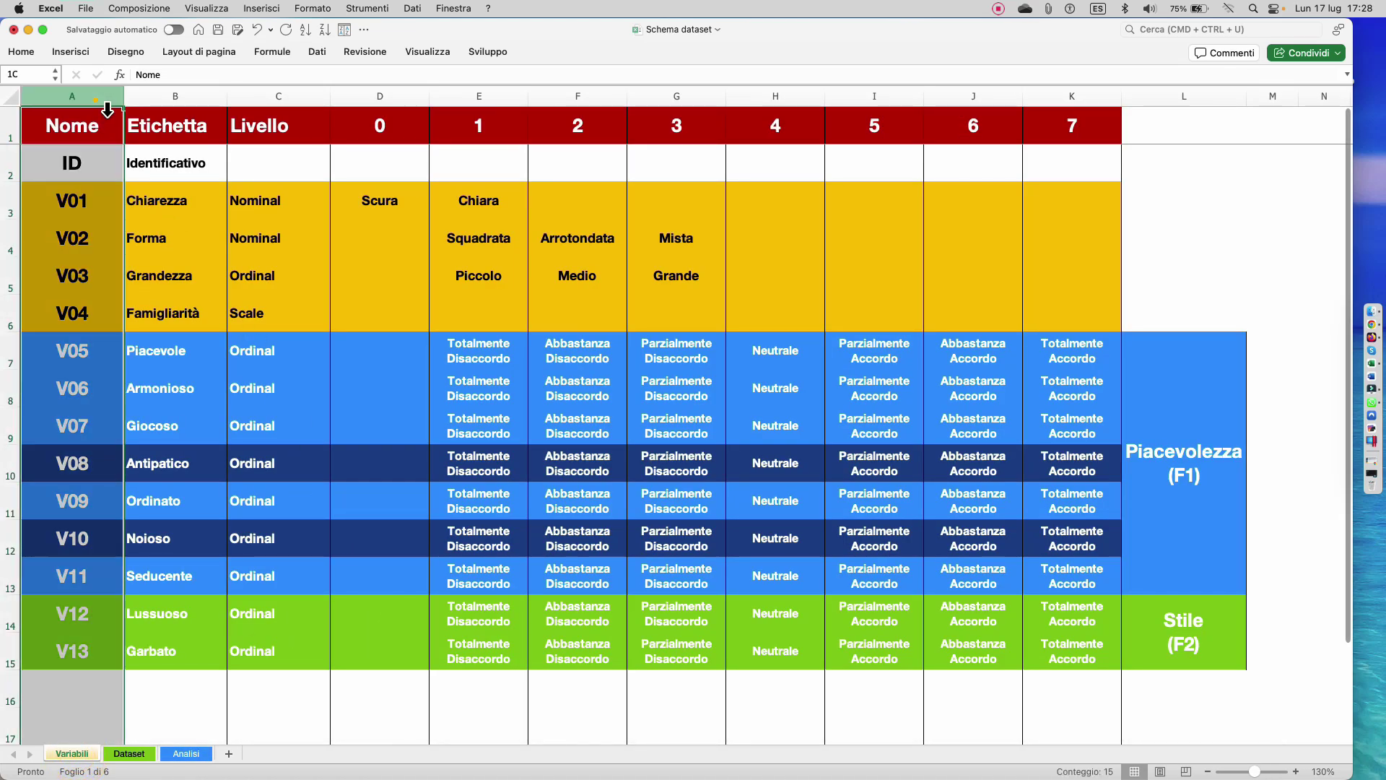
pyautogui.click(96, 130)
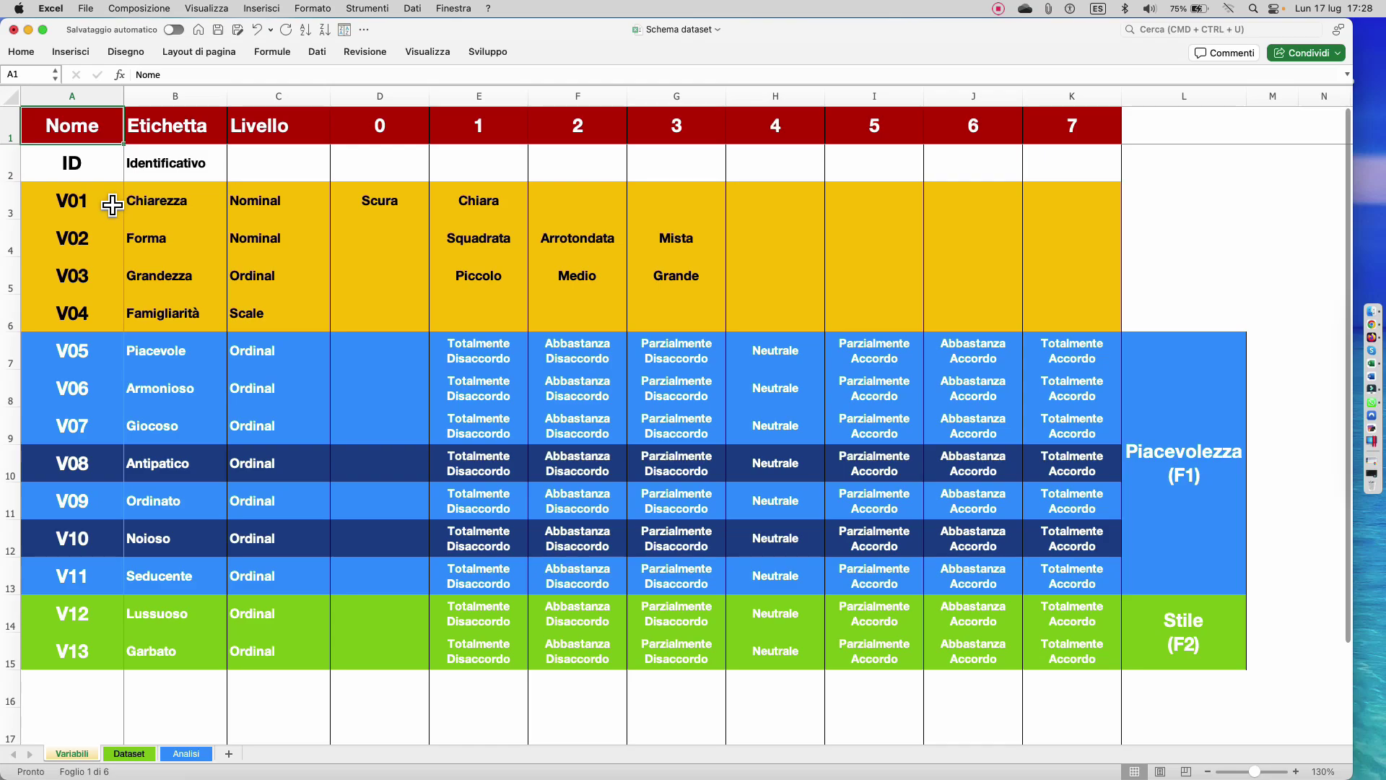
# - Select the V02 and V13 variable names and the ID entry in A2 on Variabili
pyautogui.click(117, 247)
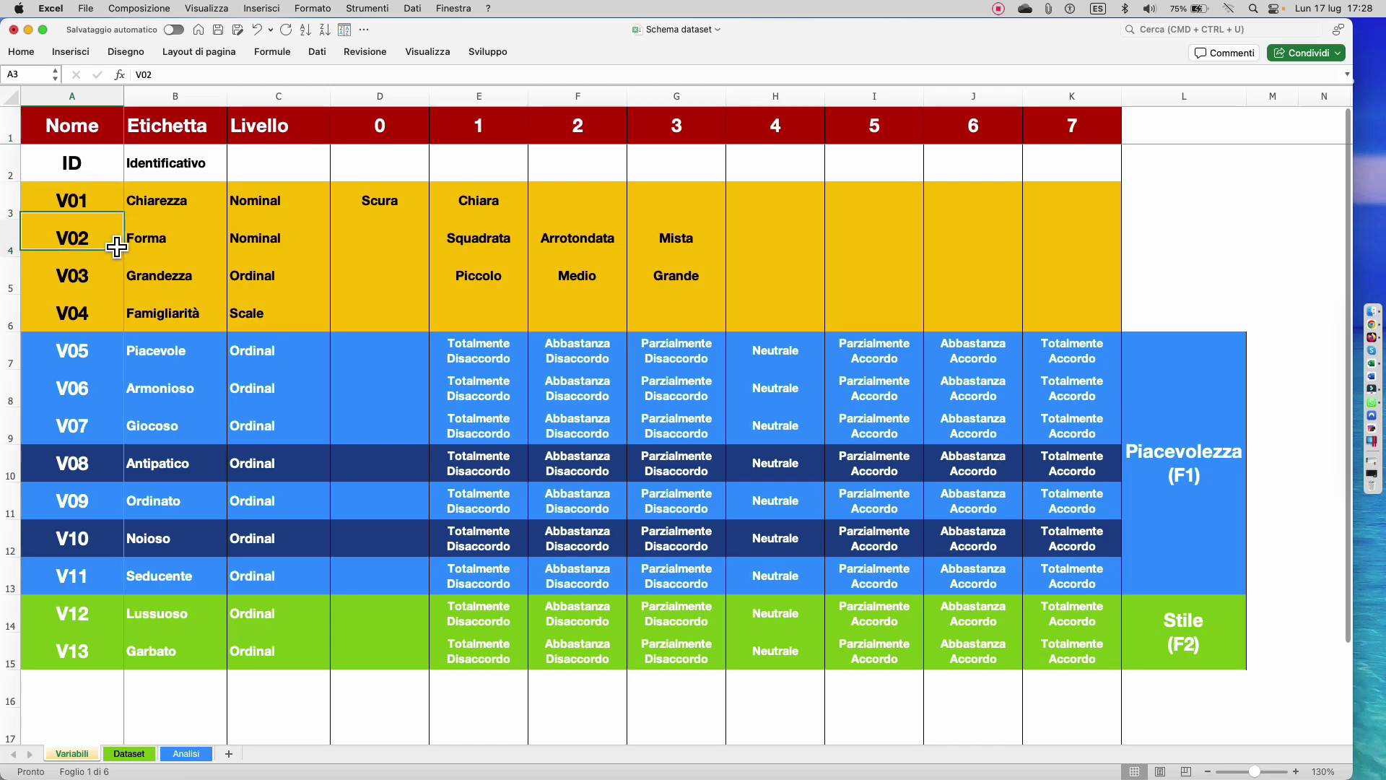
pyautogui.click(90, 659)
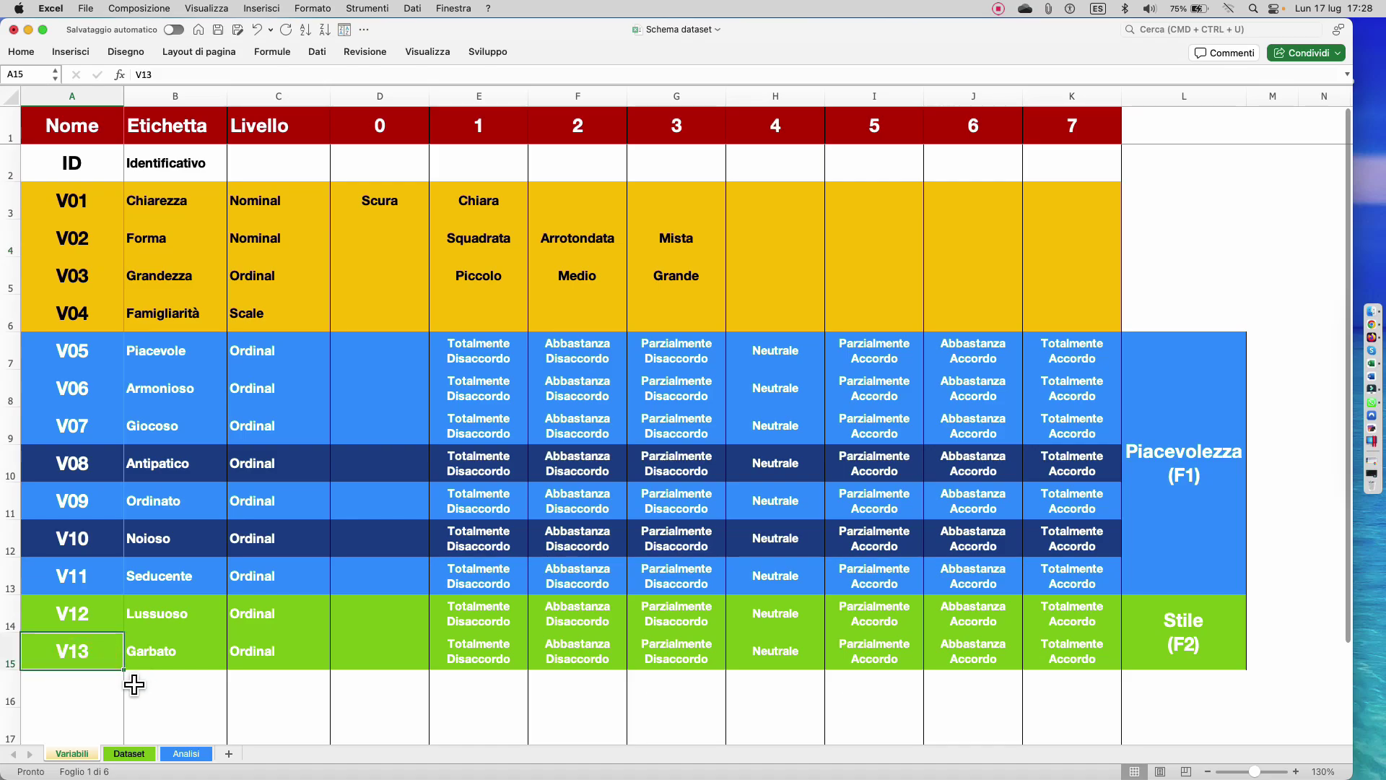
pyautogui.click(68, 167)
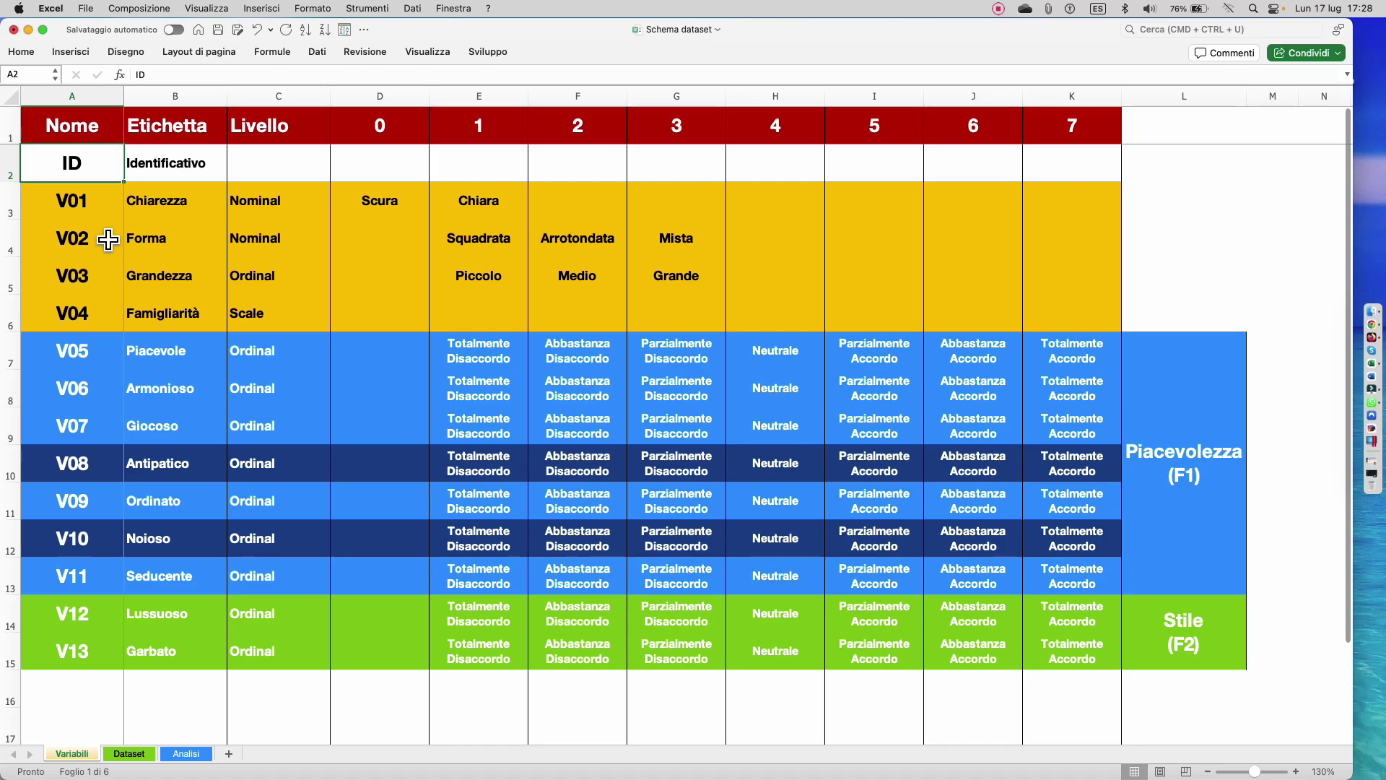
# - Scroll through the coded responses on the Dataset sheet, then return to Variabili
pyautogui.click(129, 753)
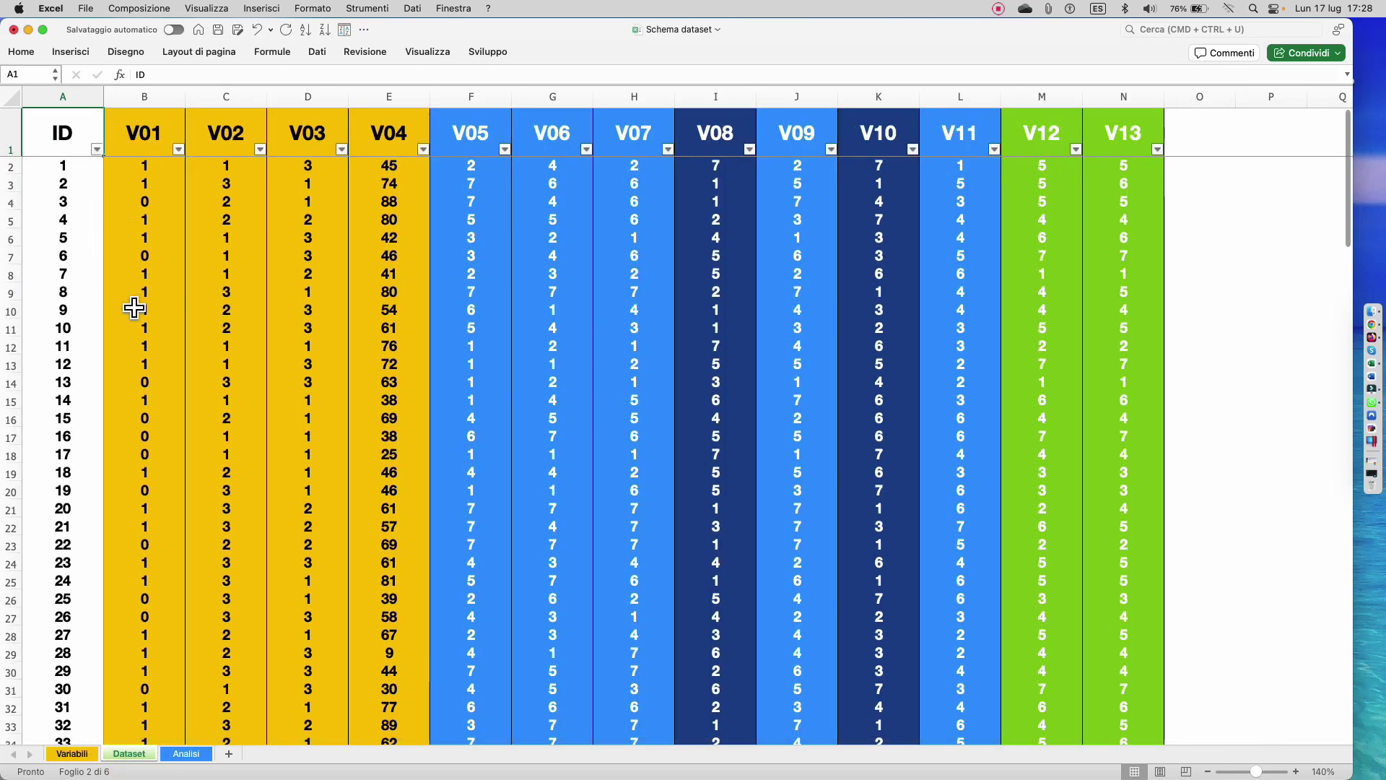
pyautogui.scroll(-8, 123, 317)
pyautogui.scroll(-1, 112, 347)
pyautogui.scroll(-5, 107, 395)
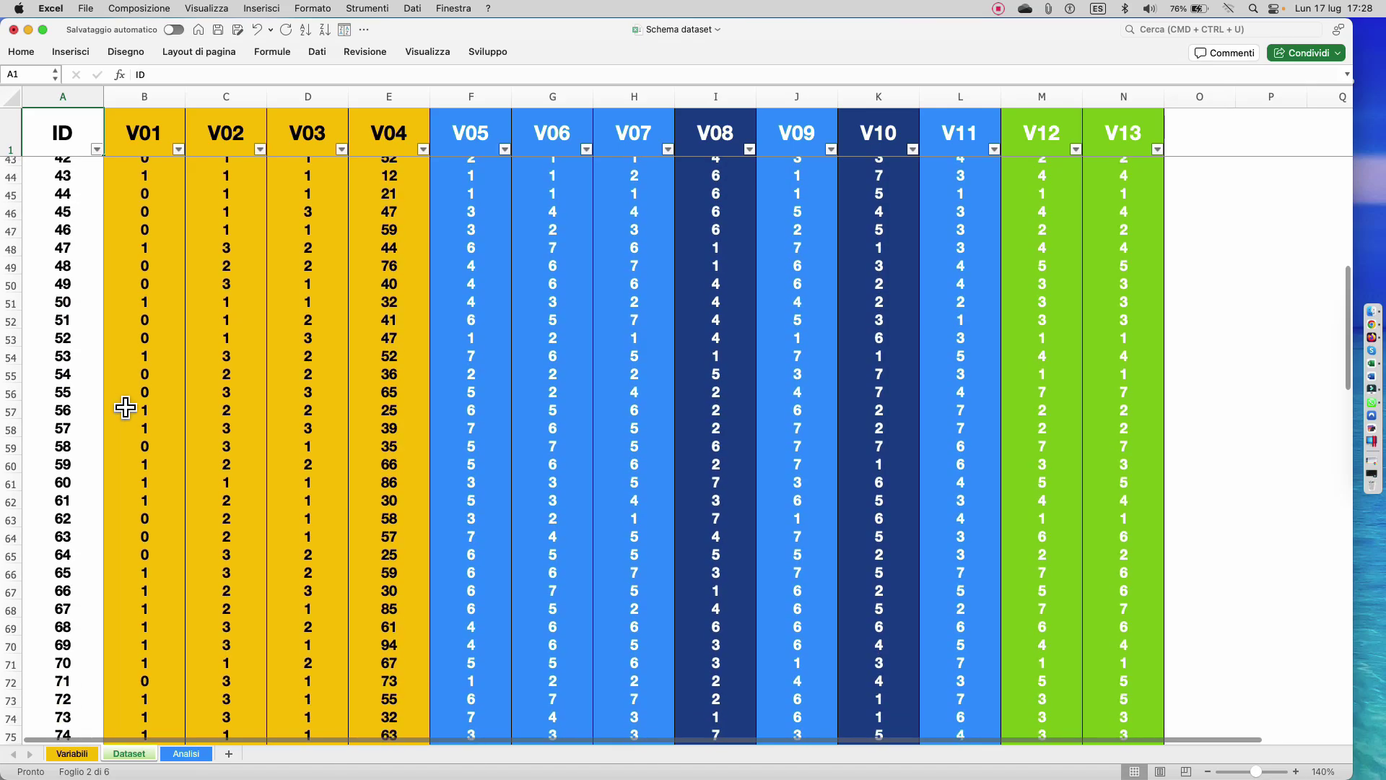
pyautogui.scroll(-7, 112, 401)
pyautogui.scroll(-9, 113, 404)
pyautogui.scroll(-8, 115, 408)
pyautogui.scroll(-9, 115, 409)
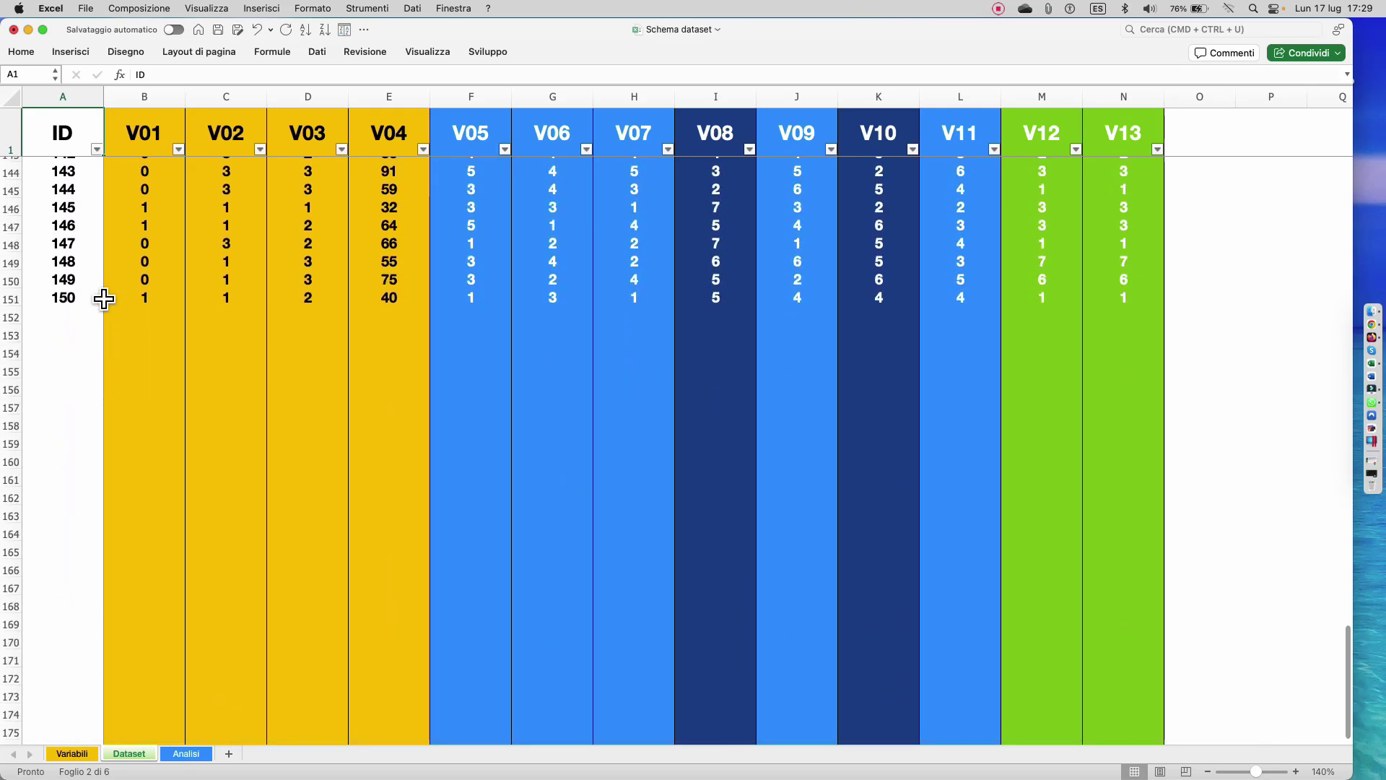
pyautogui.hotkey('ctrl', 'pageup')
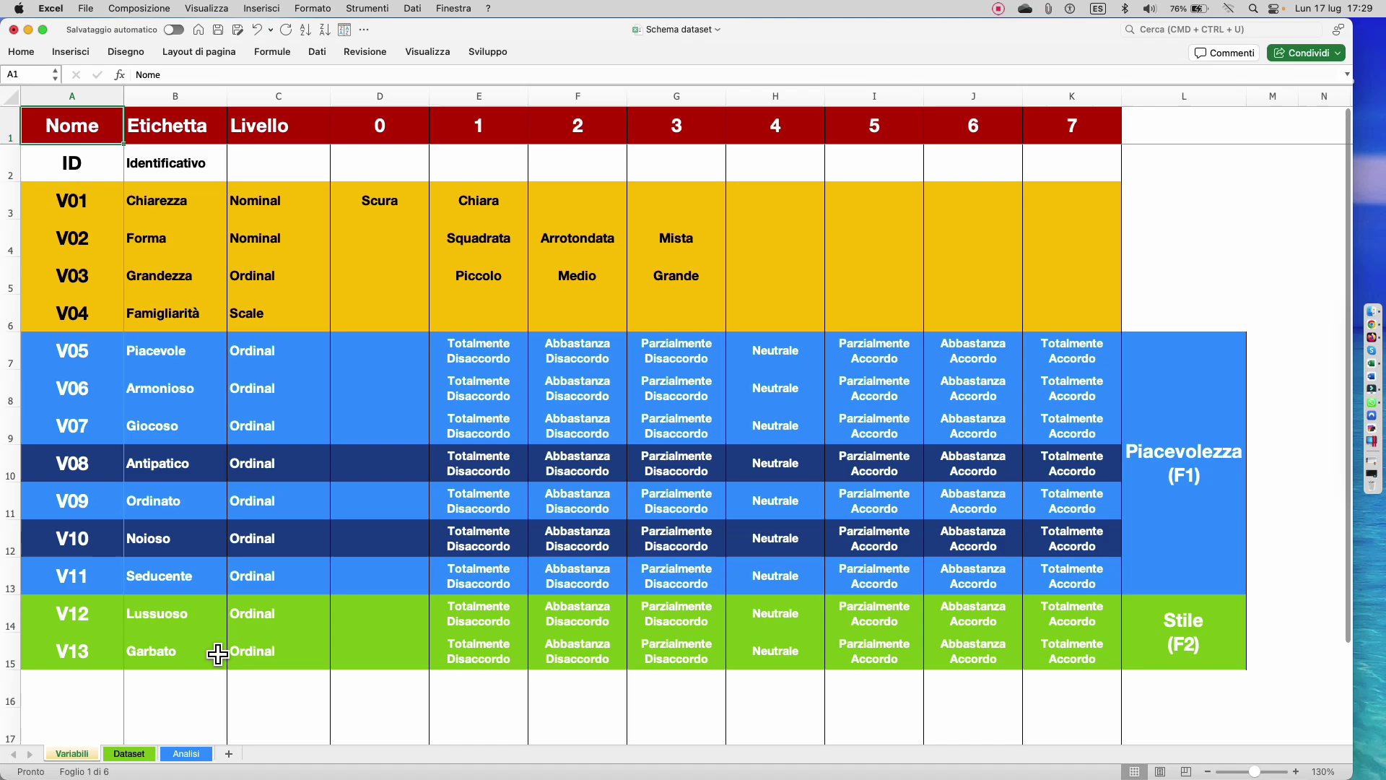
# - Review the Chiarezza and Forma labels and the Livello column's Nominal, Ordinal and Scale entries
pyautogui.click(187, 217)
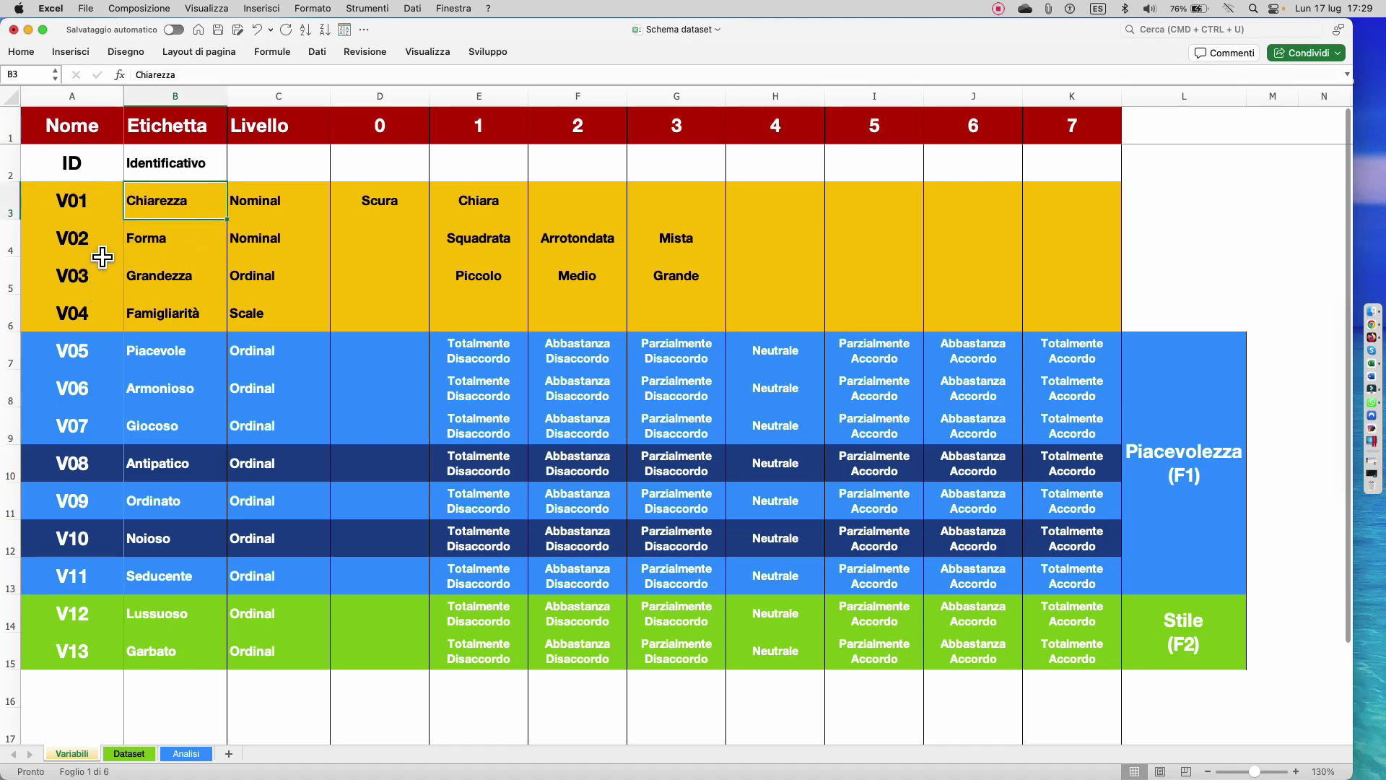
pyautogui.click(166, 247)
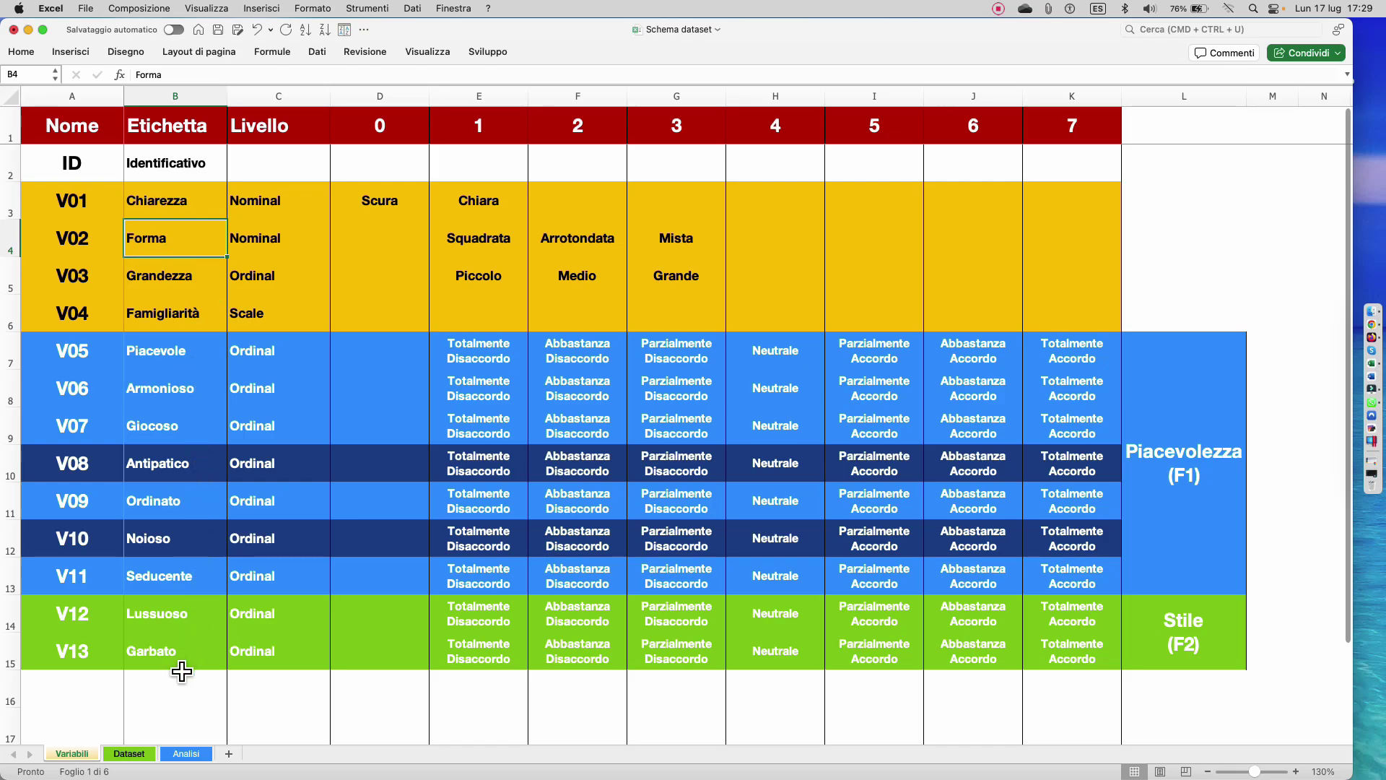
pyautogui.press('Up')
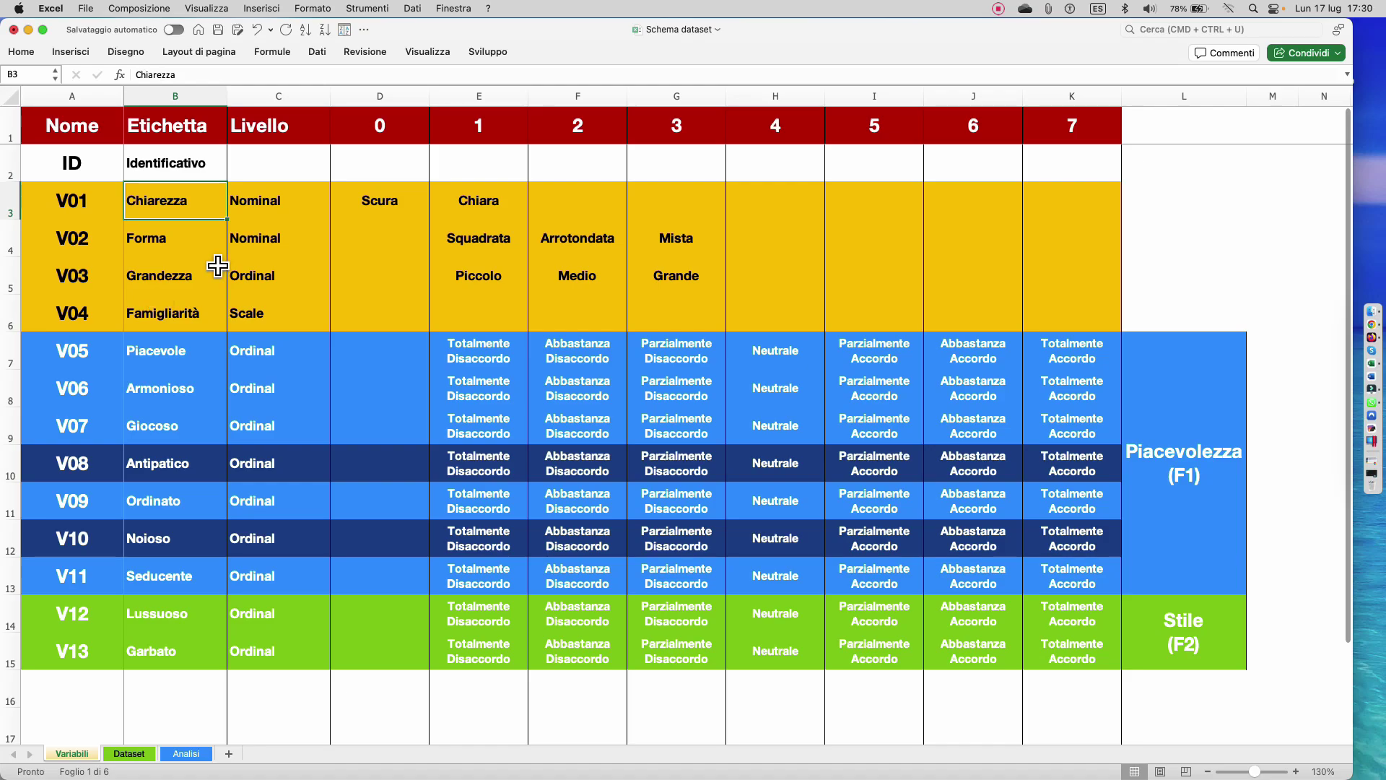
pyautogui.click(232, 124)
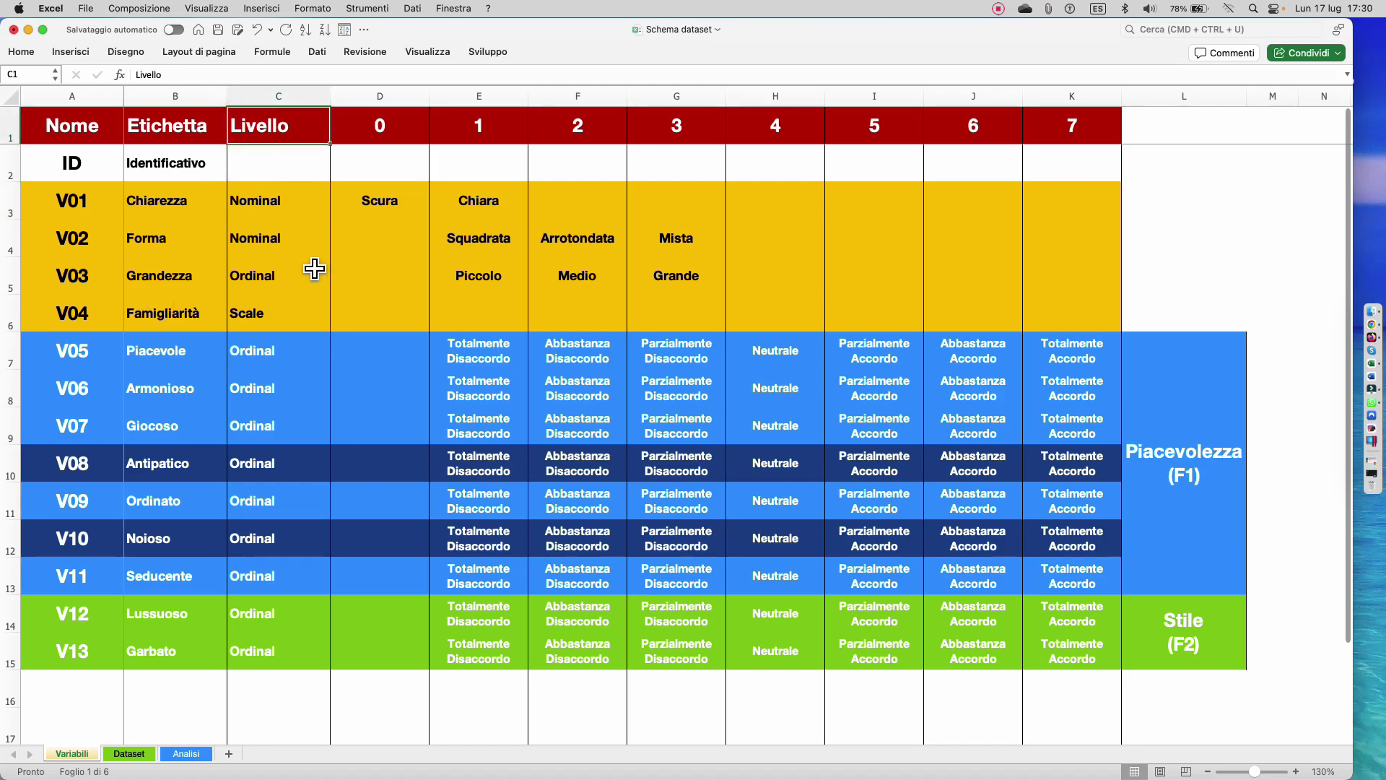
pyautogui.click(311, 253)
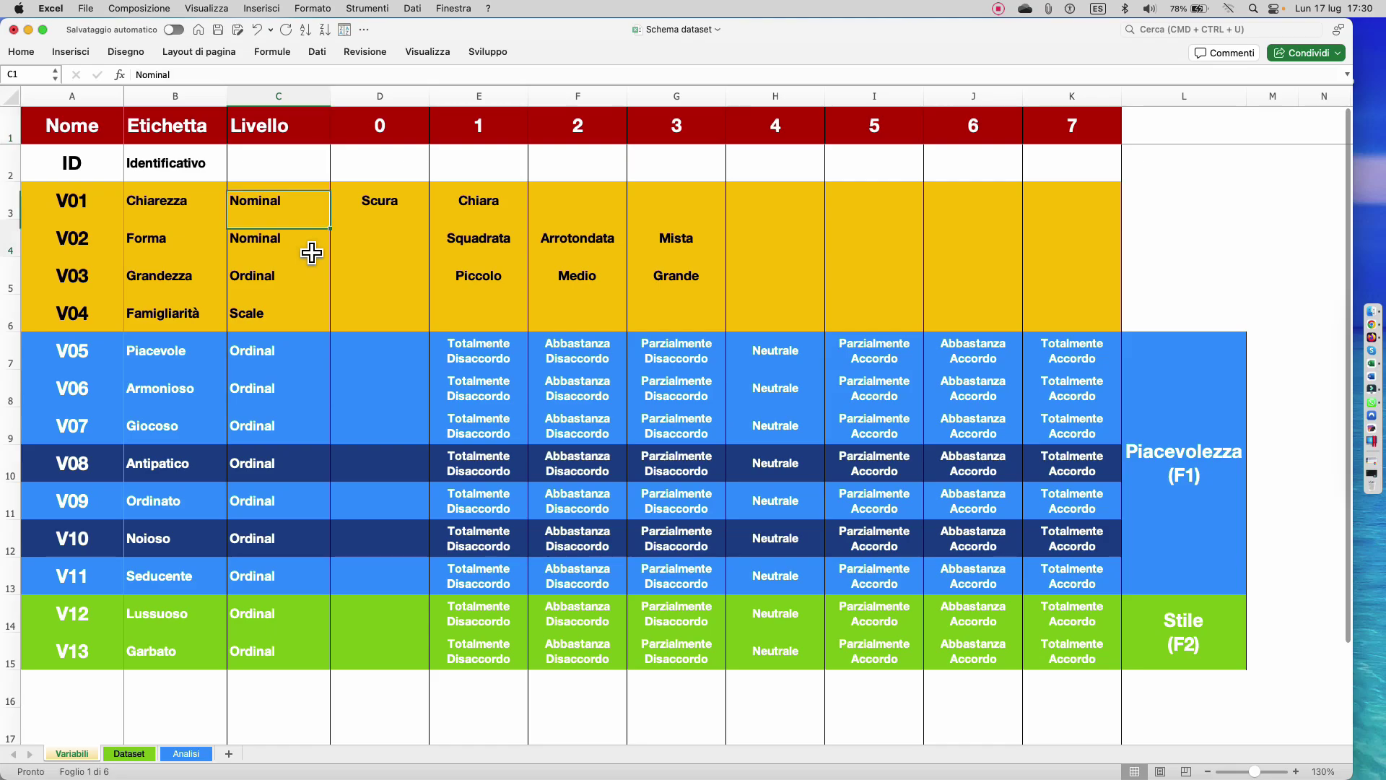
pyautogui.click(297, 285)
pyautogui.click(302, 319)
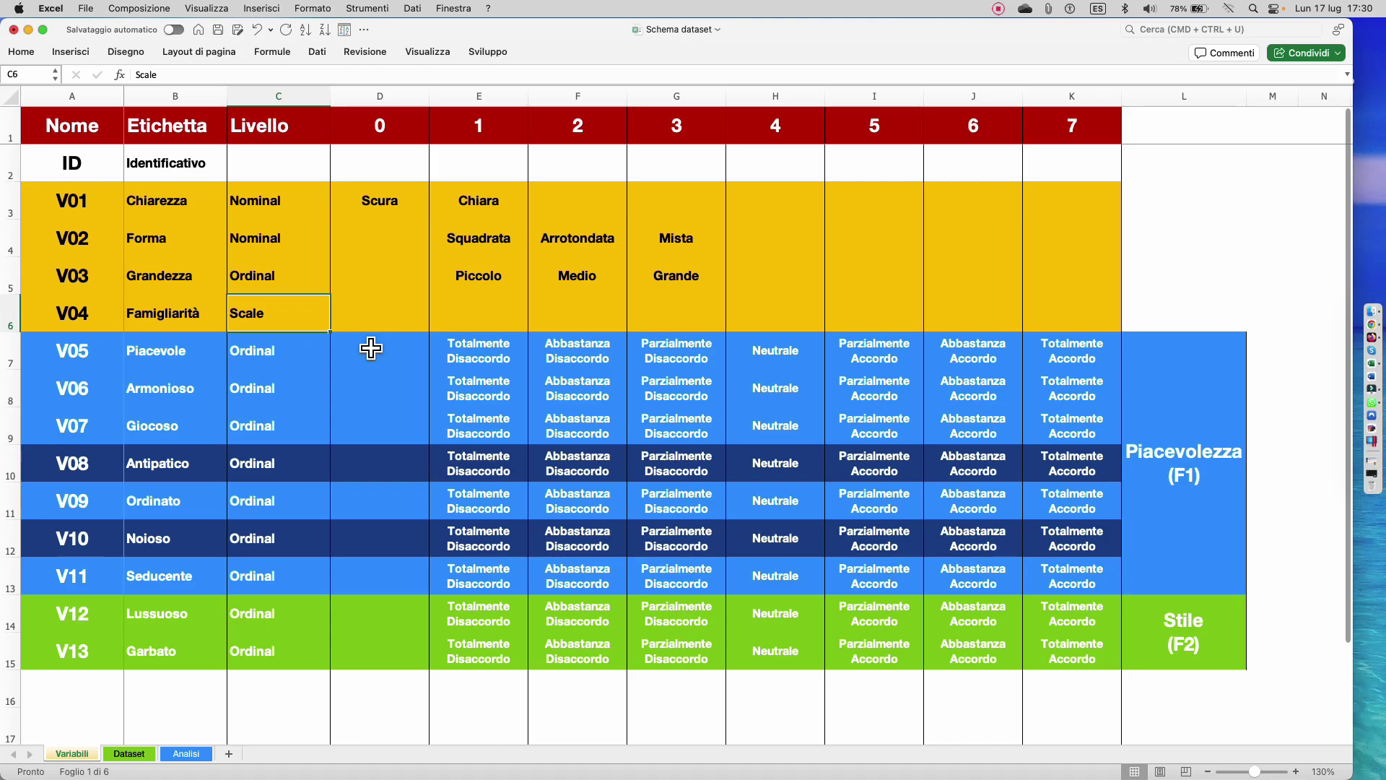
pyautogui.click(288, 211)
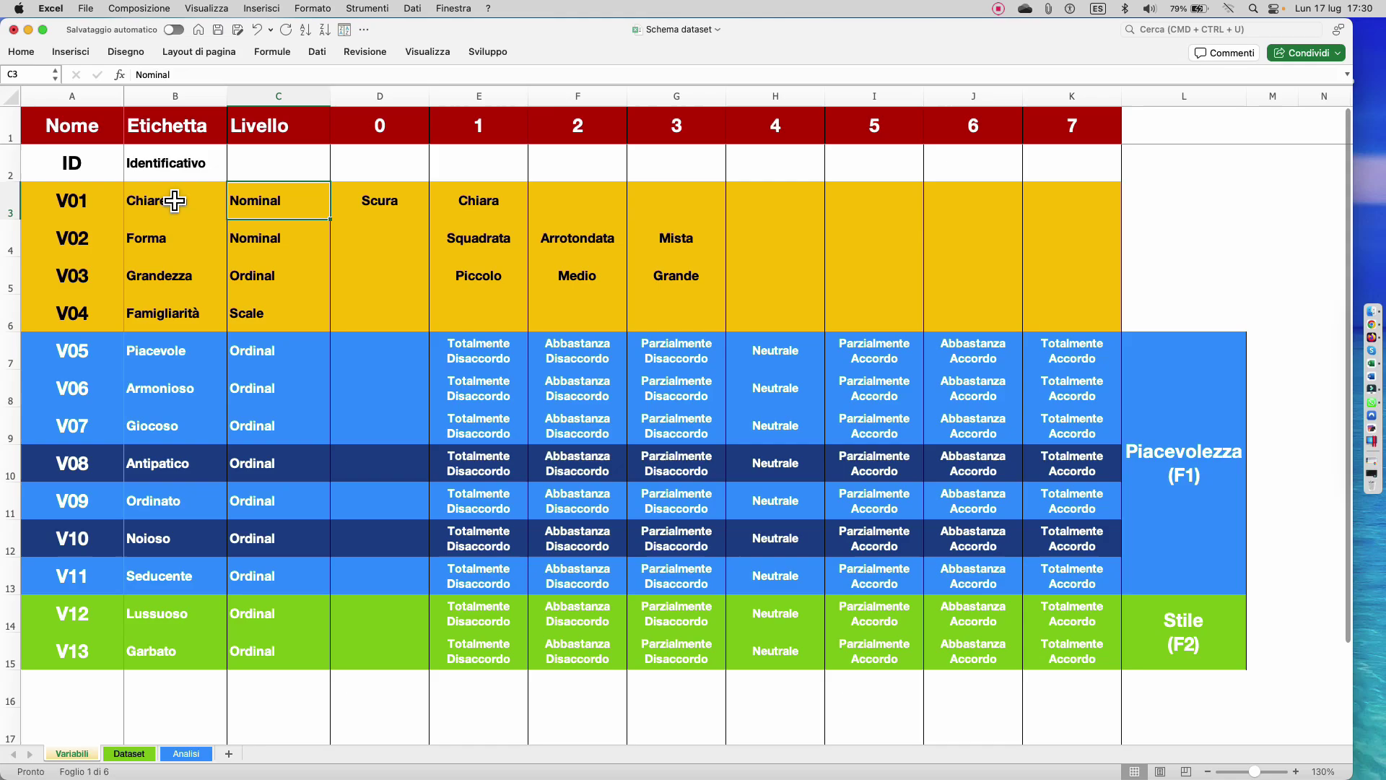
# - Review V01's codes 0 Scura and 1 Chiara under the 0–7 code headers
pyautogui.click(381, 210)
pyautogui.click(489, 215)
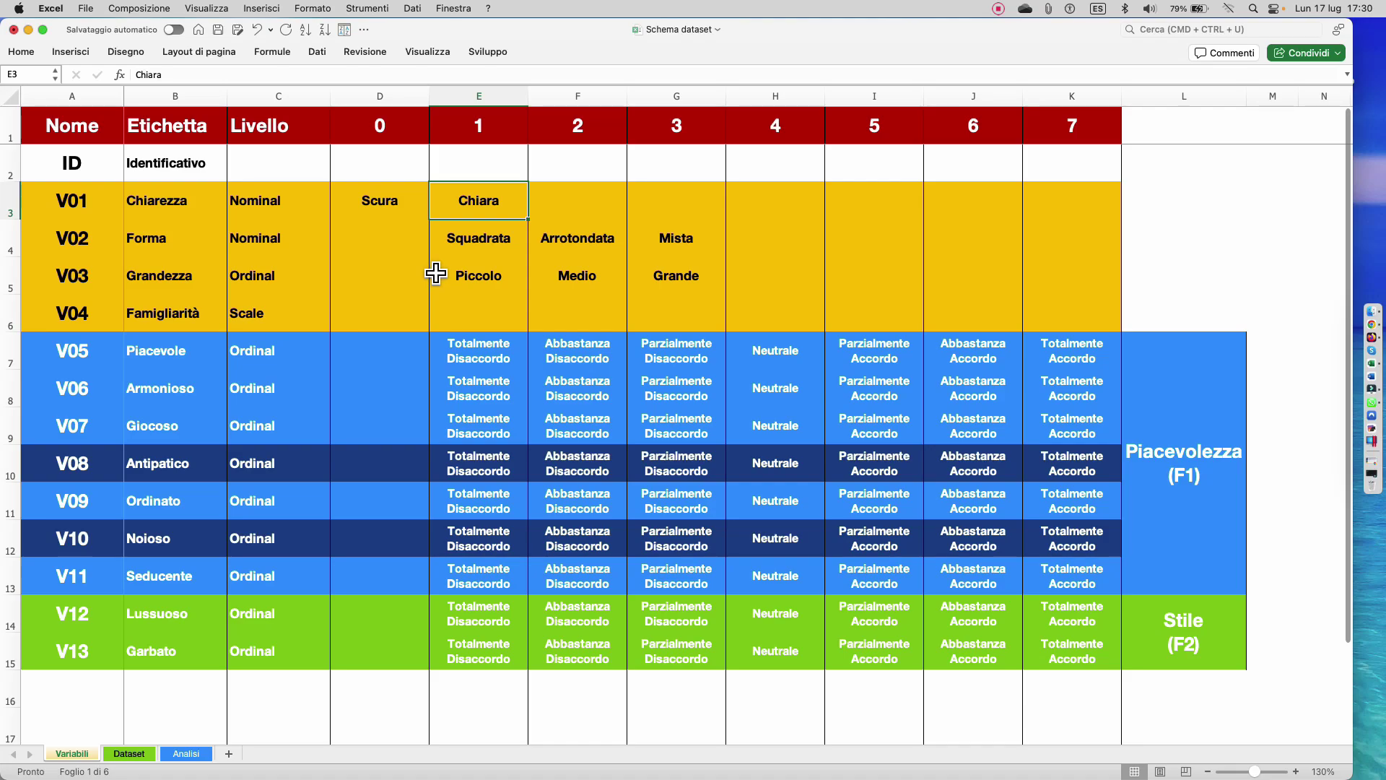
pyautogui.moveTo(398, 116)
pyautogui.mouseDown()
pyautogui.moveTo(520, 134)
pyautogui.moveTo(1070, 145)
pyautogui.mouseUp()
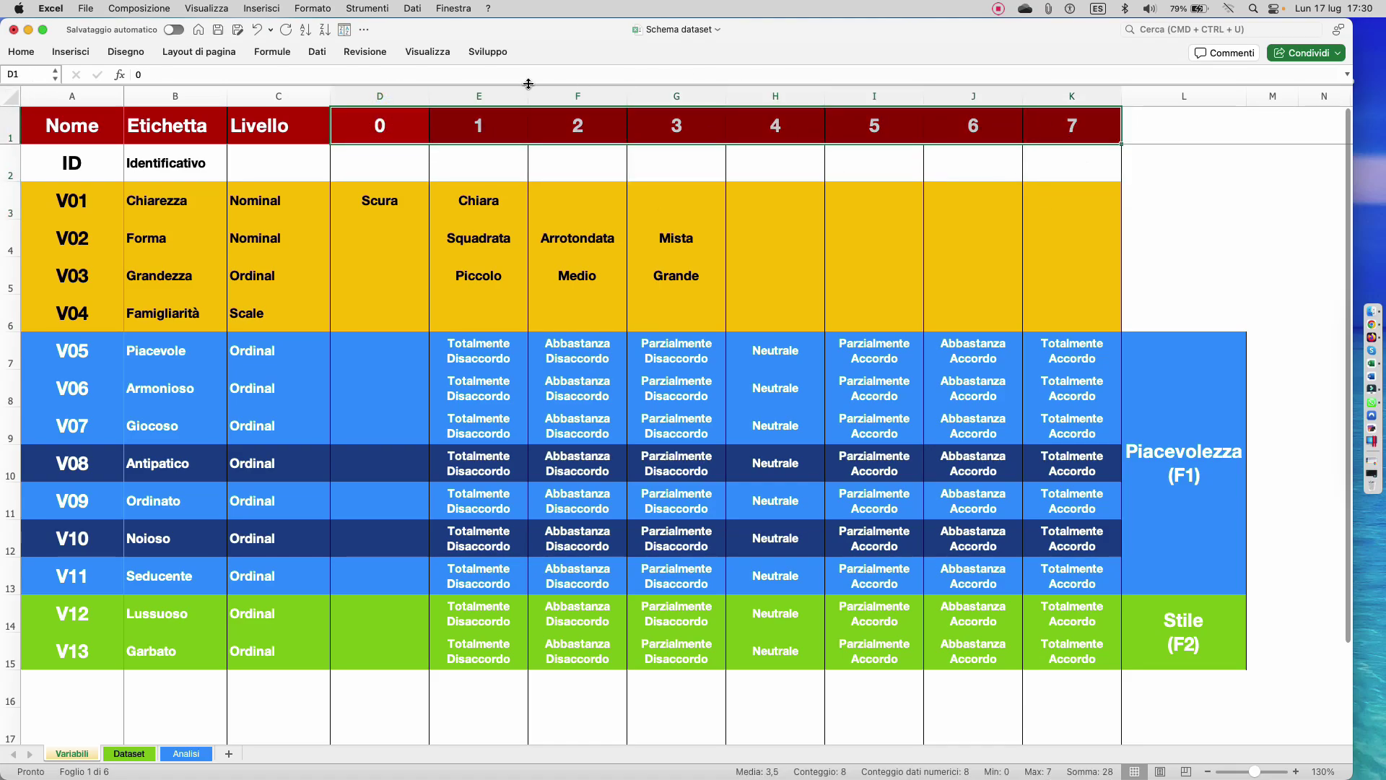
pyautogui.click(373, 140)
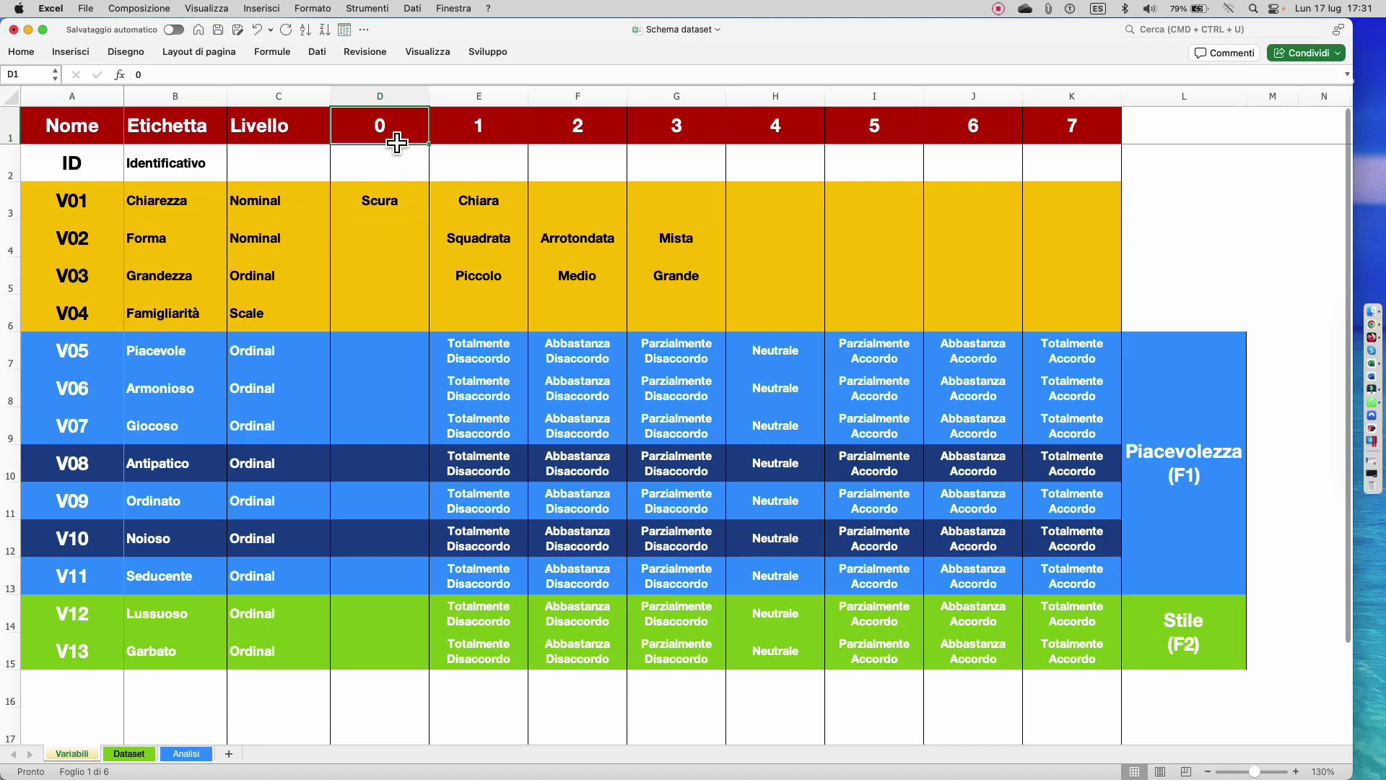
pyautogui.click(396, 206)
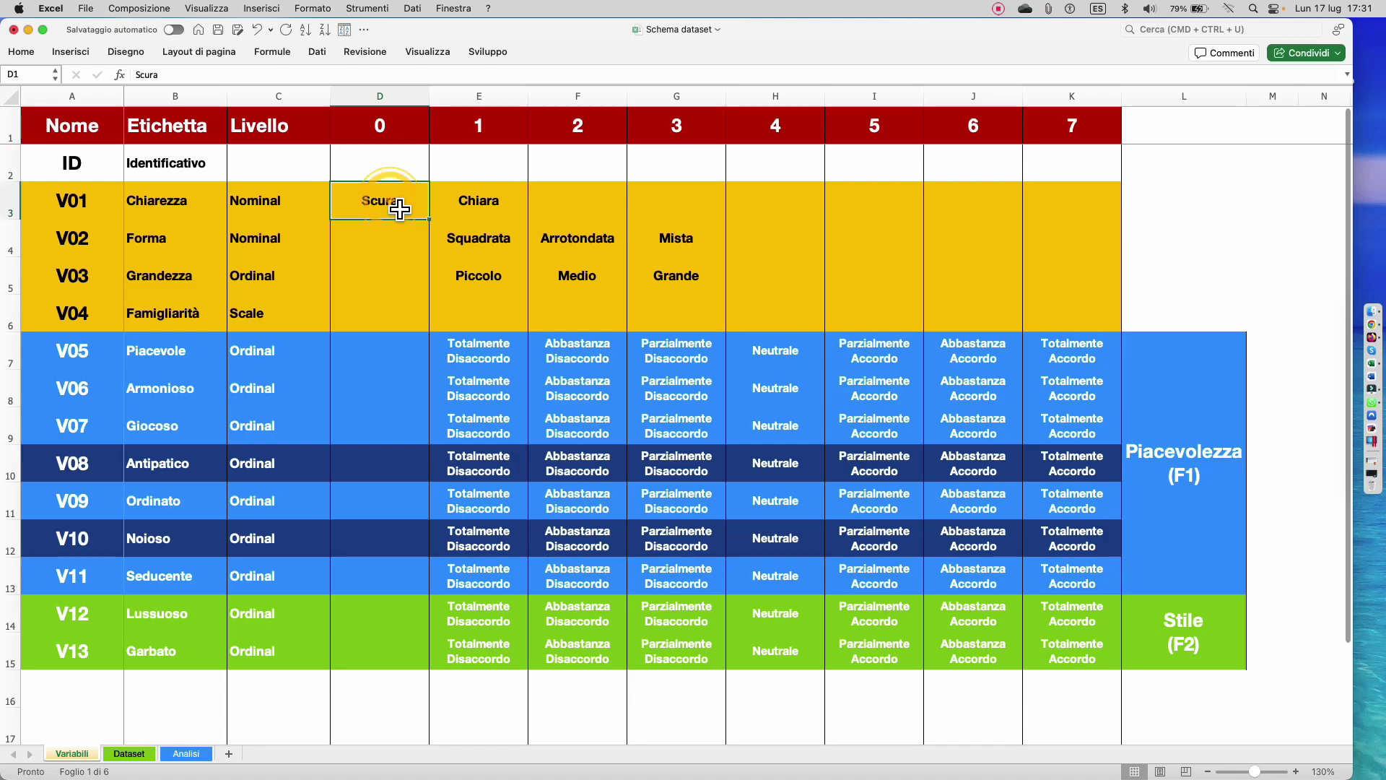
pyautogui.click(483, 194)
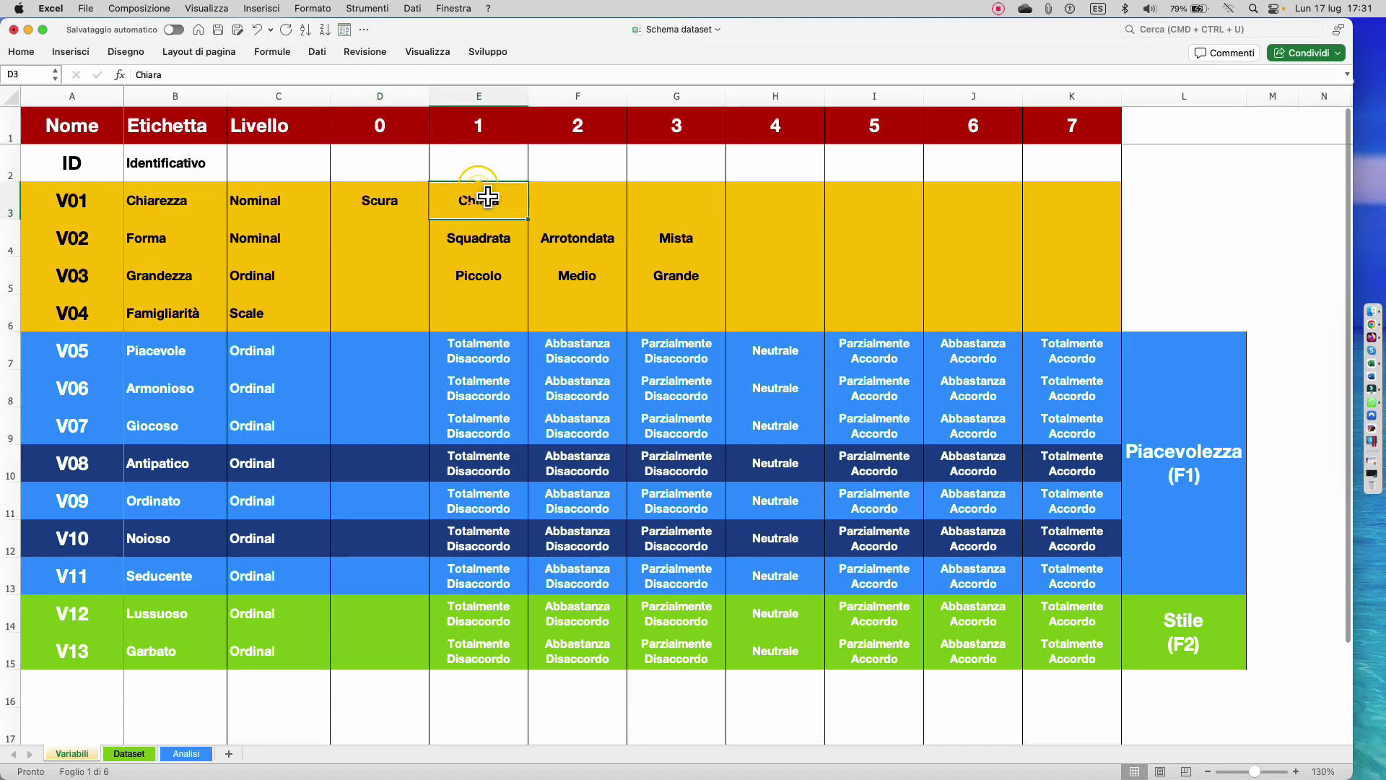
# - Check the V01 filter on Dataset, then review V02's Nominal categories Squadrata, Arrotondata, Mista
pyautogui.click(130, 754)
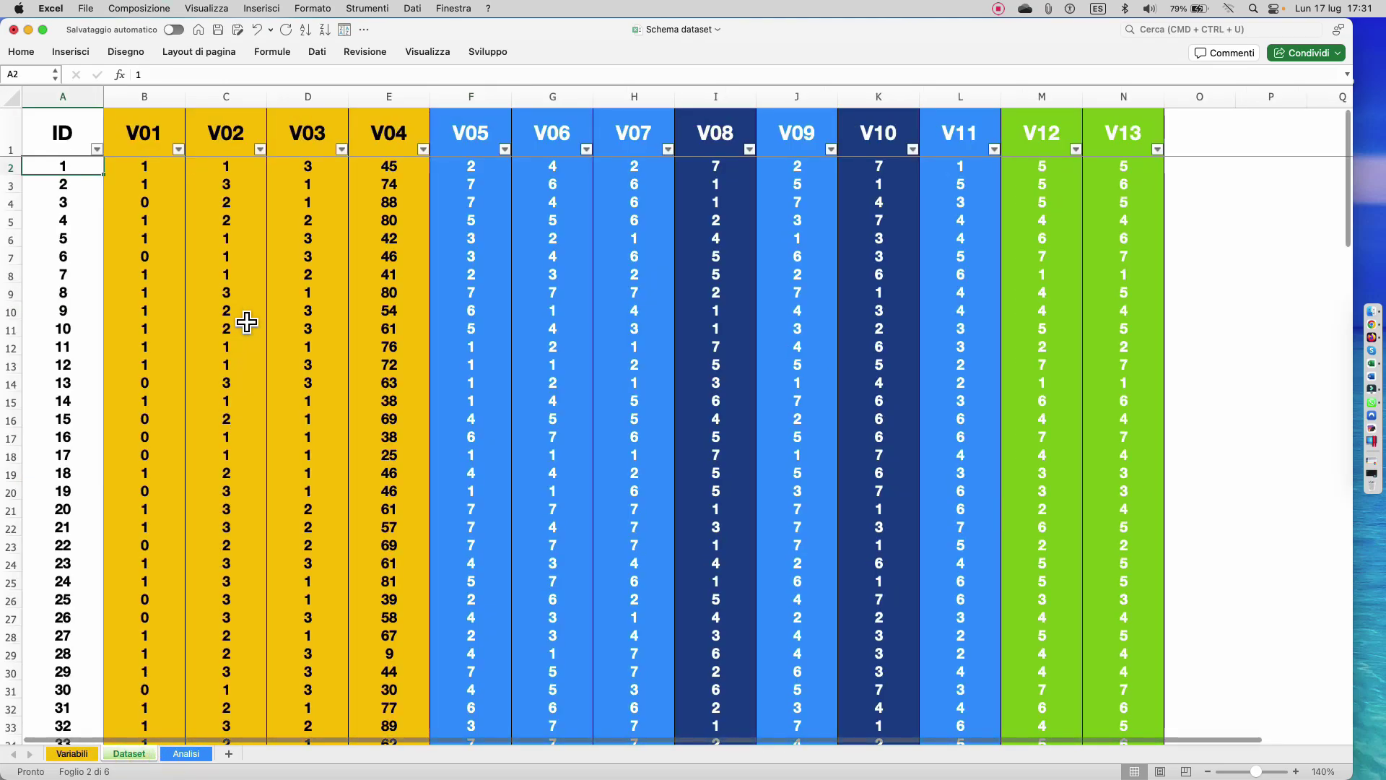
pyautogui.click(178, 149)
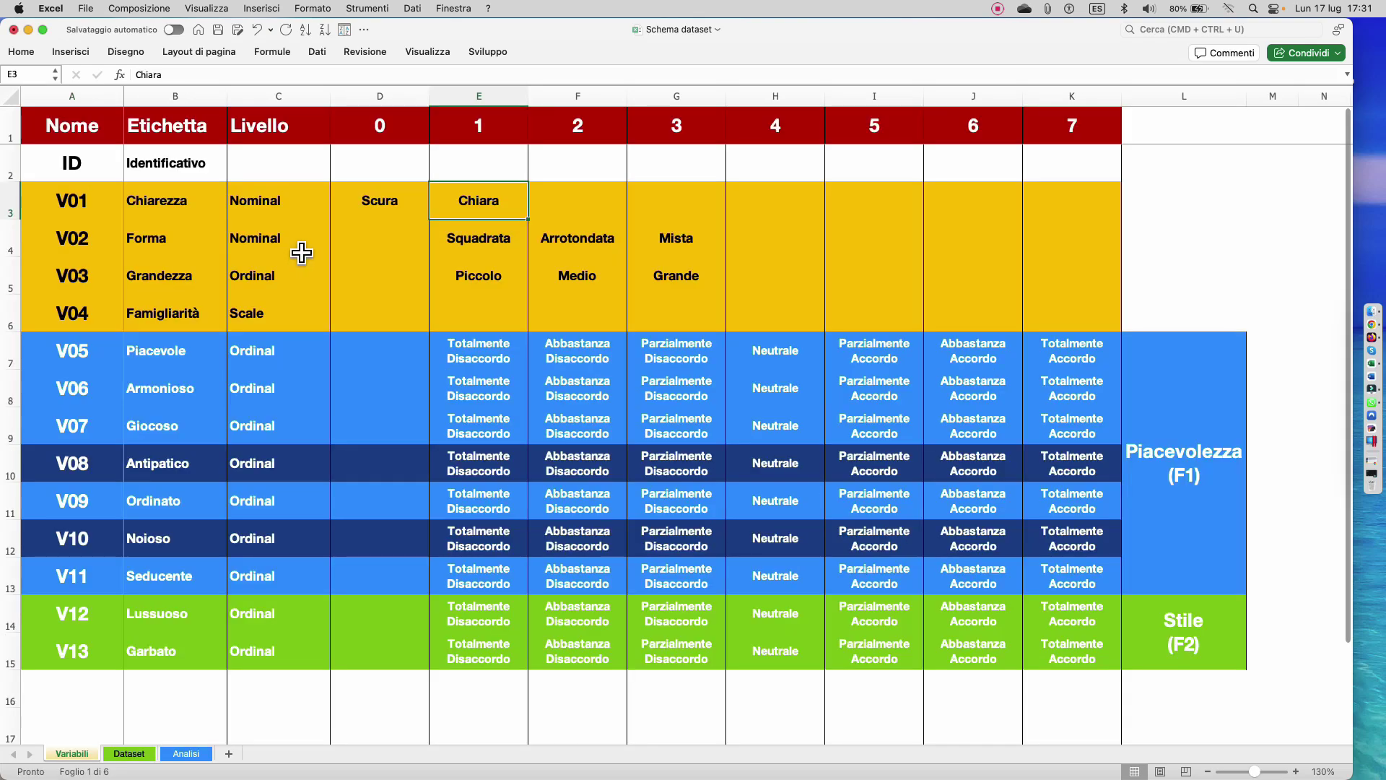
pyautogui.click(289, 253)
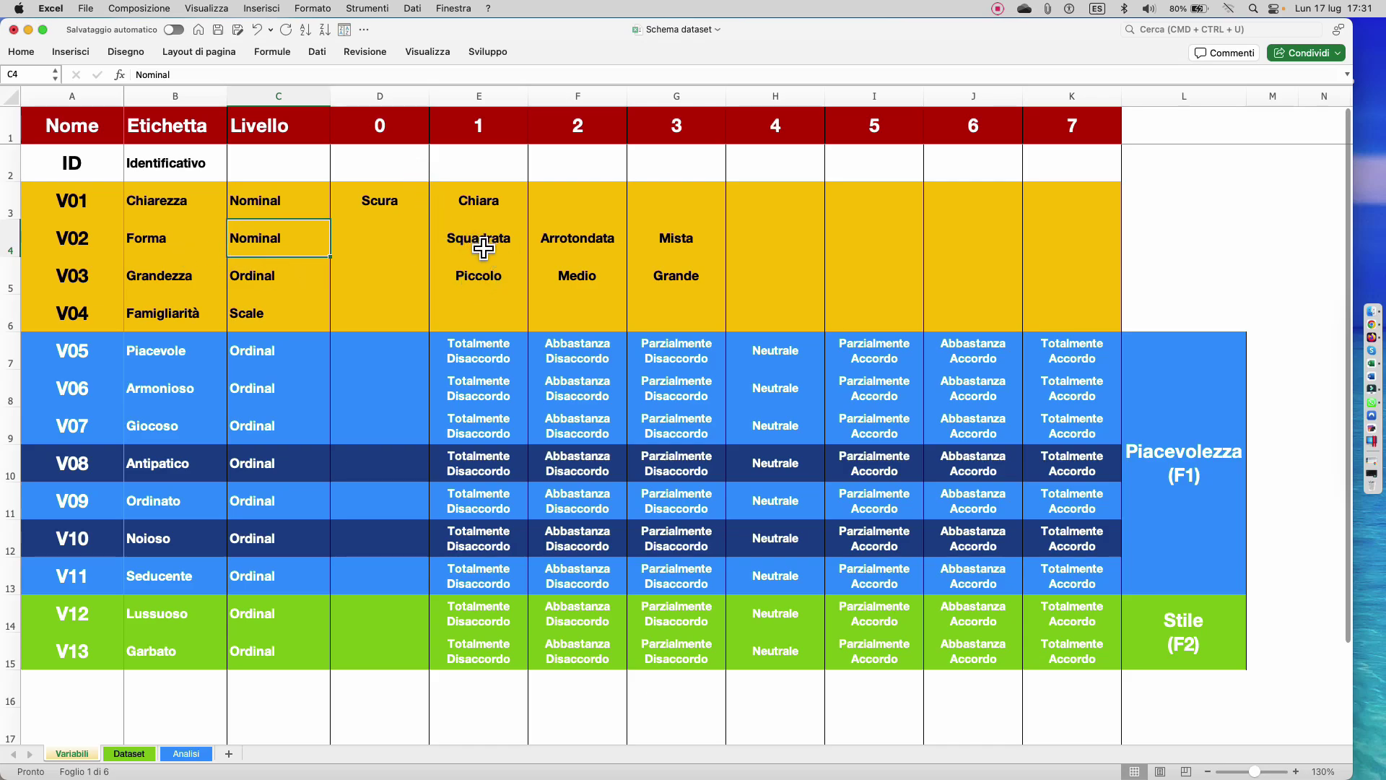
pyautogui.click(484, 241)
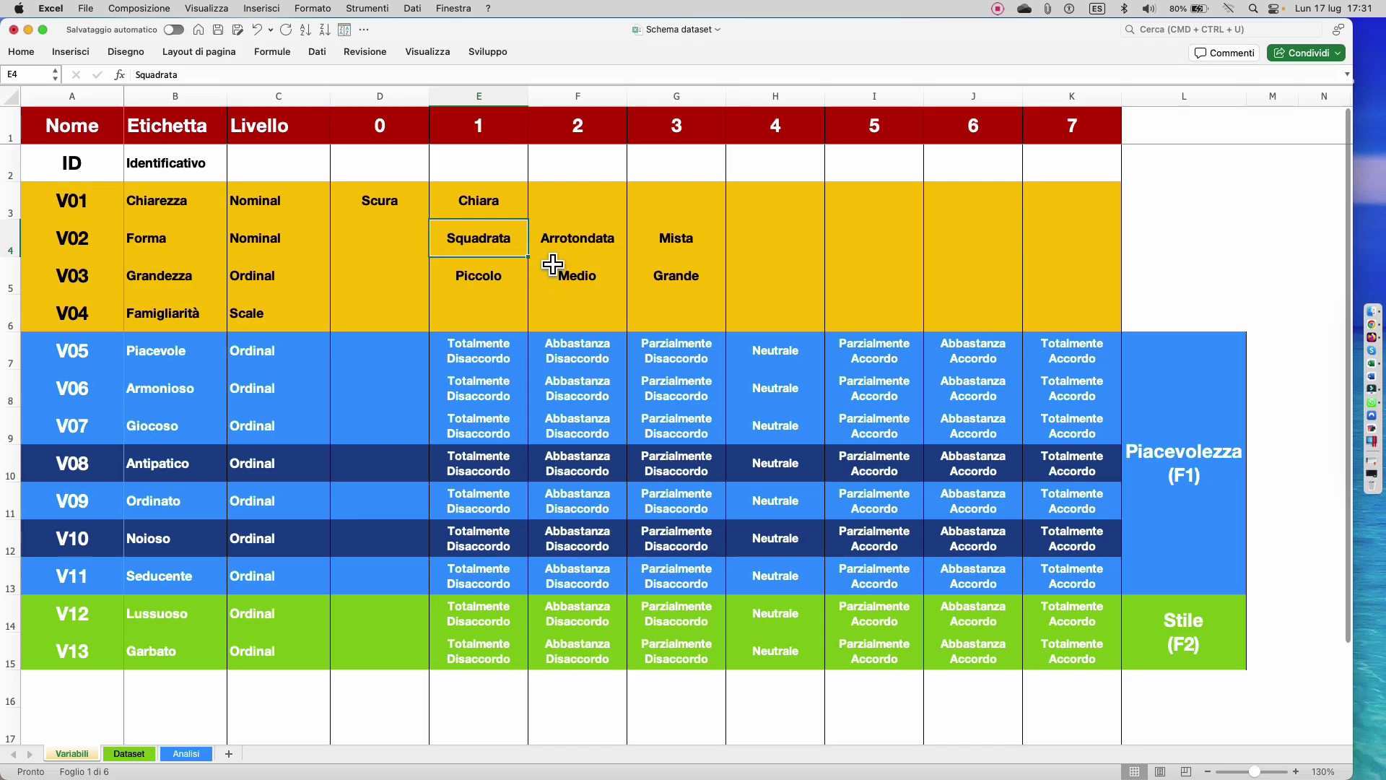
pyautogui.click(569, 249)
pyautogui.click(697, 249)
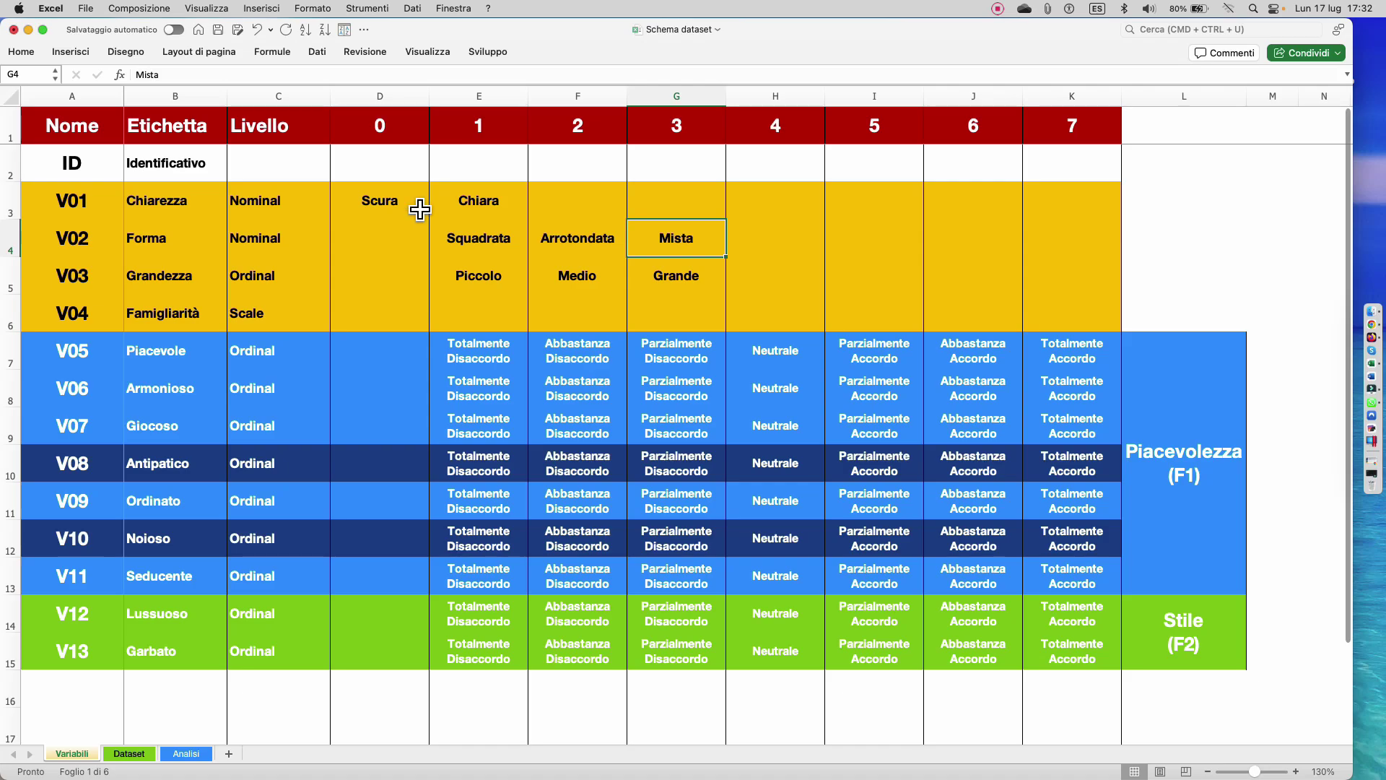
pyautogui.press('super+z')
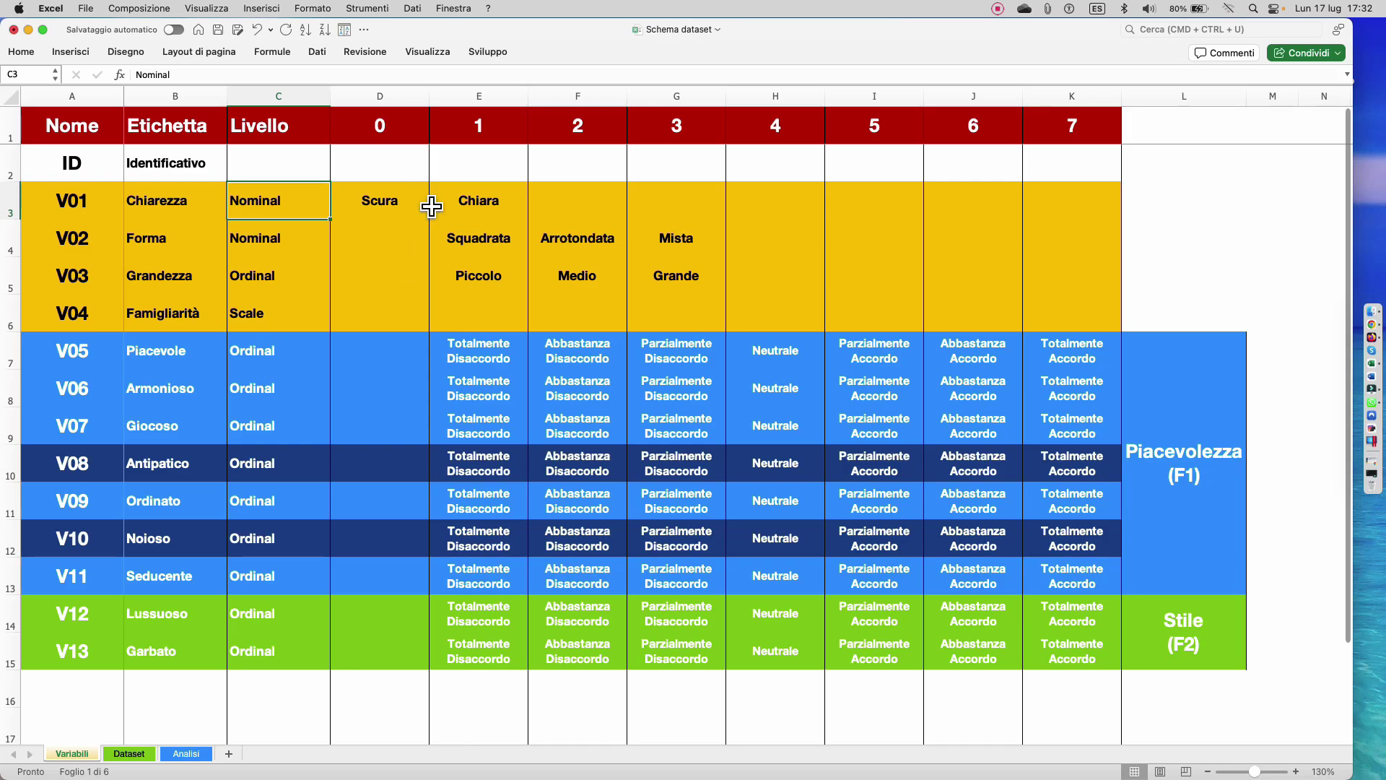
# - Point out the code 0 and 1 headings and V03 Grandezza's Ordinal categories Piccolo, Medio, Grande
pyautogui.click(402, 140)
pyautogui.click(462, 124)
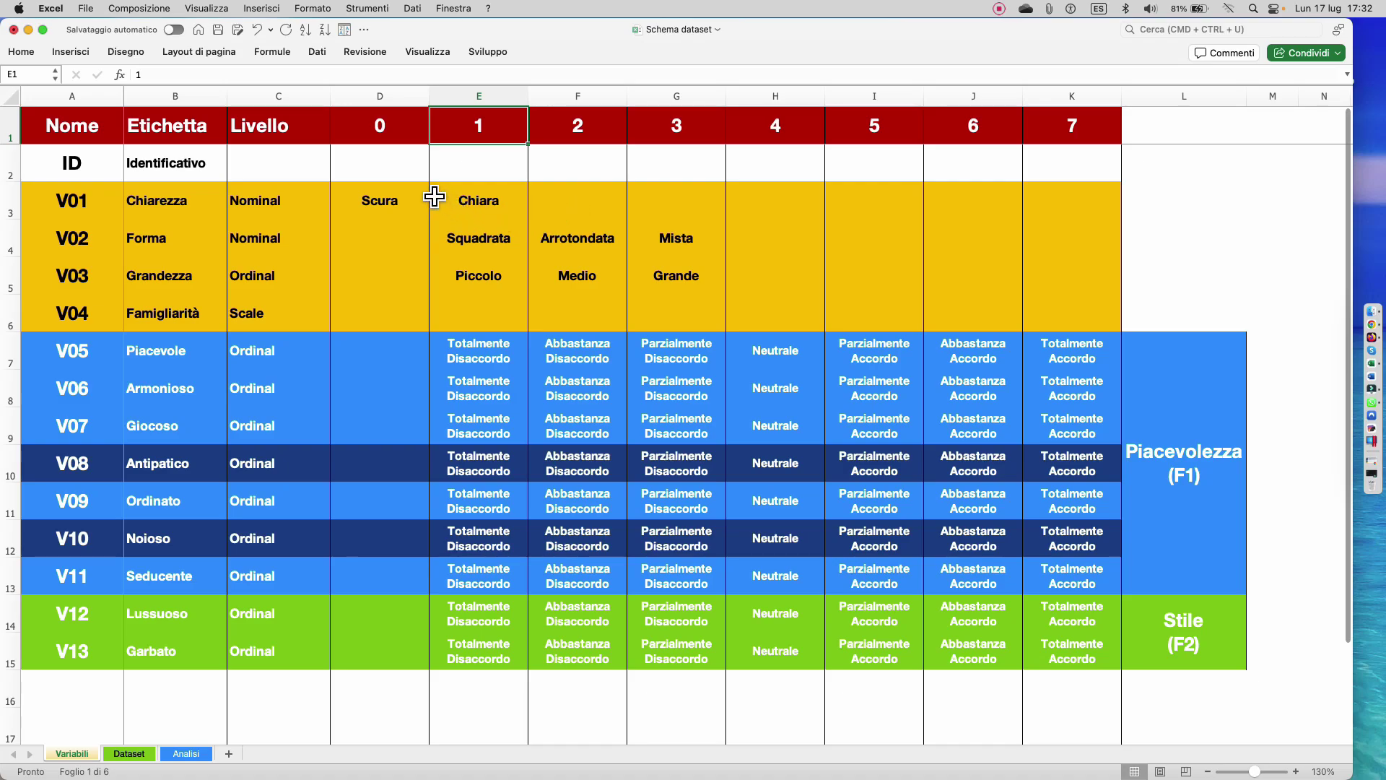
pyautogui.click(407, 134)
pyautogui.click(474, 124)
pyautogui.click(310, 292)
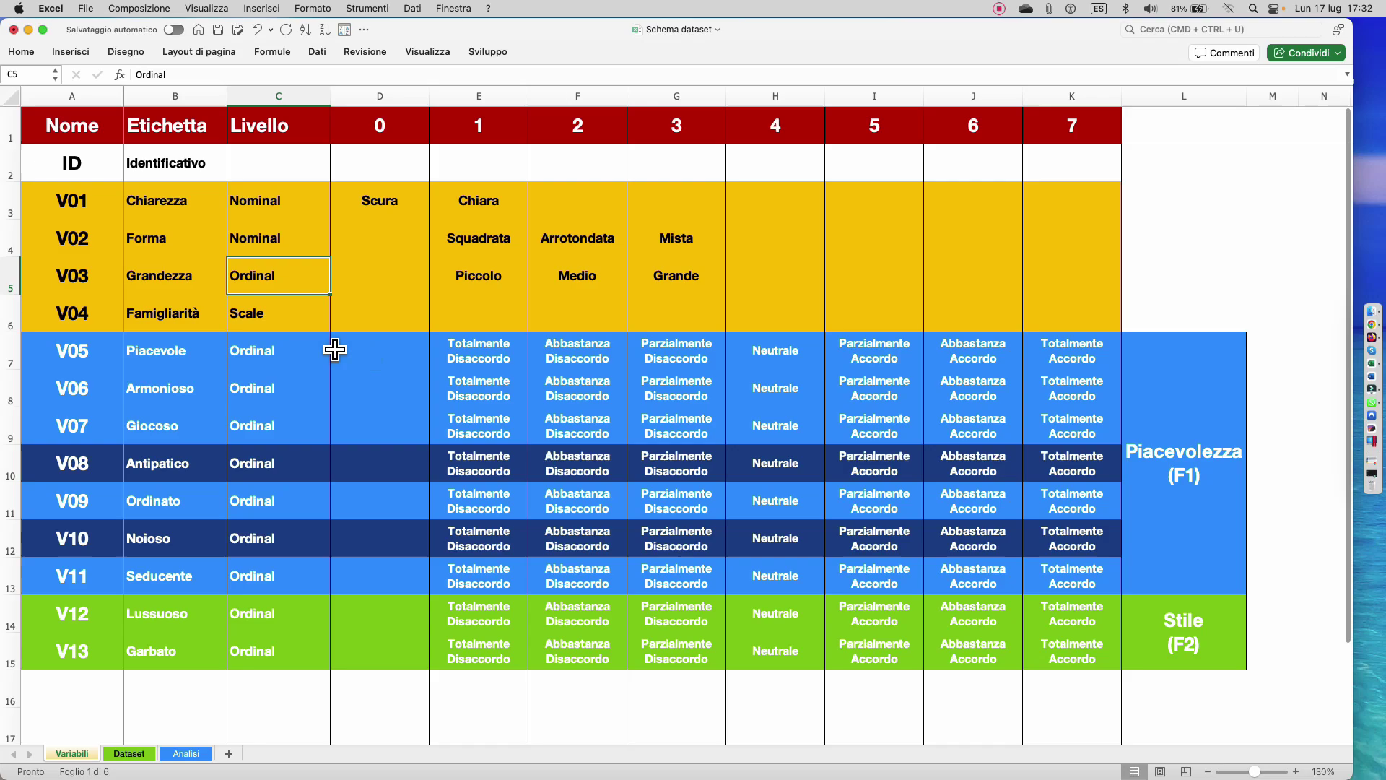
pyautogui.click(218, 289)
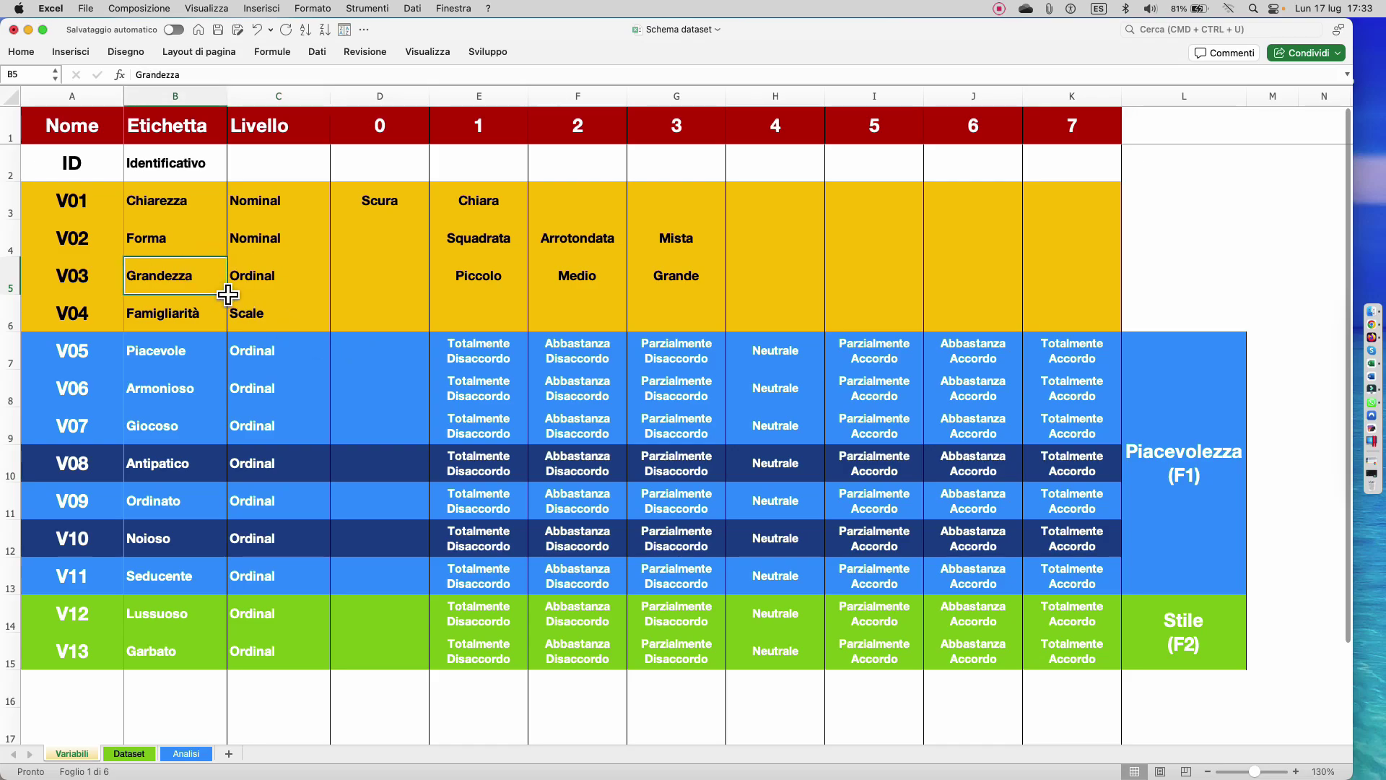
pyautogui.click(512, 291)
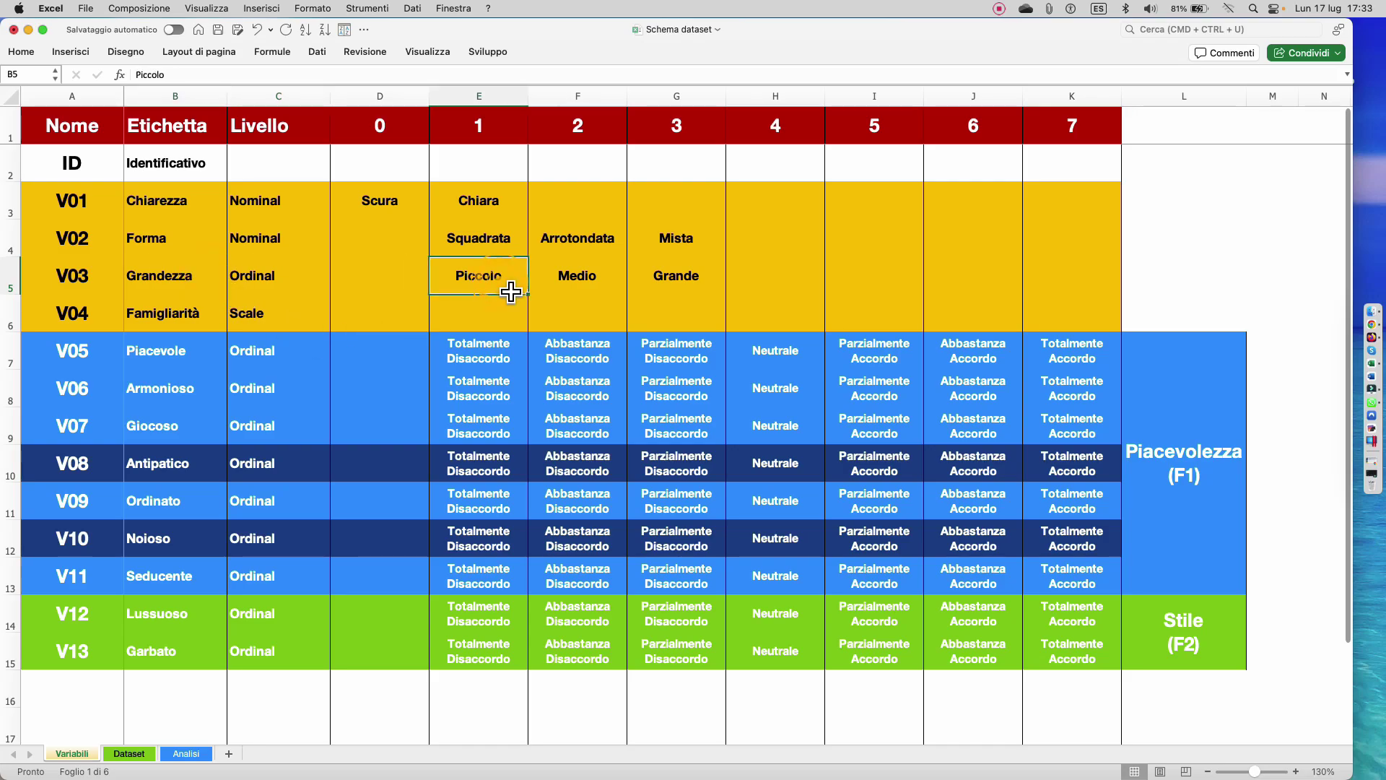
pyautogui.click(588, 298)
pyautogui.click(663, 296)
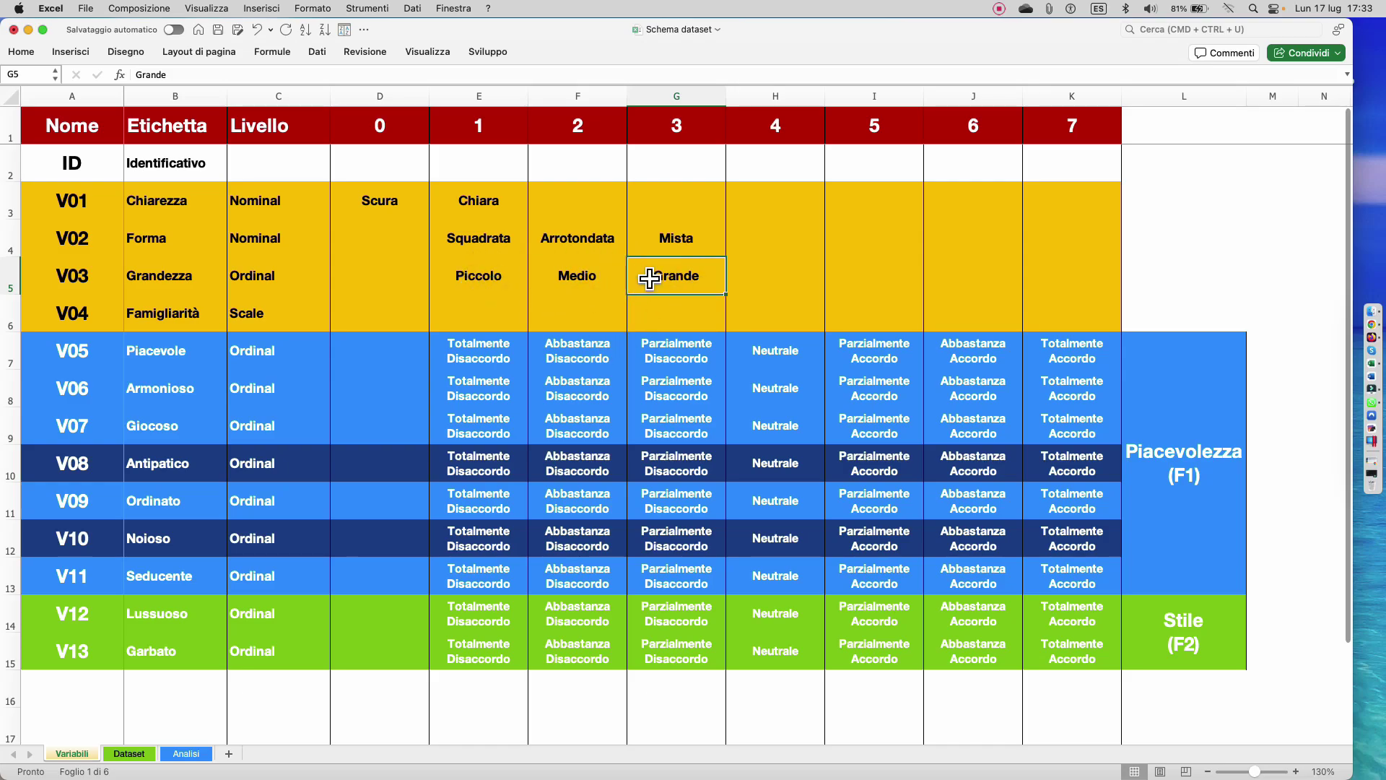
# - Highlight V02's three shape categories and V03's three size categories, then move to V04's Scale level
pyautogui.moveTo(479, 238); pyautogui.dragTo(671, 239)
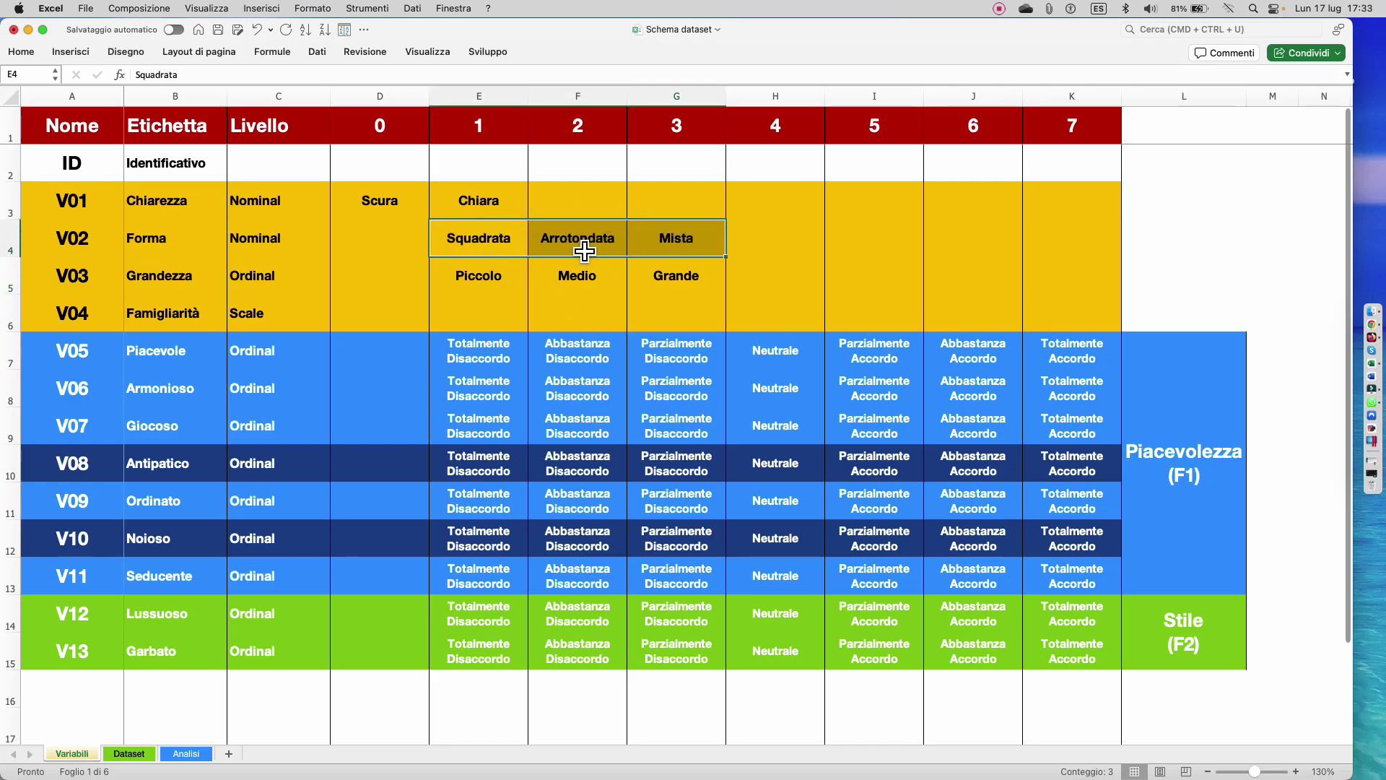
pyautogui.click(506, 244)
pyautogui.click(577, 242)
pyautogui.click(679, 242)
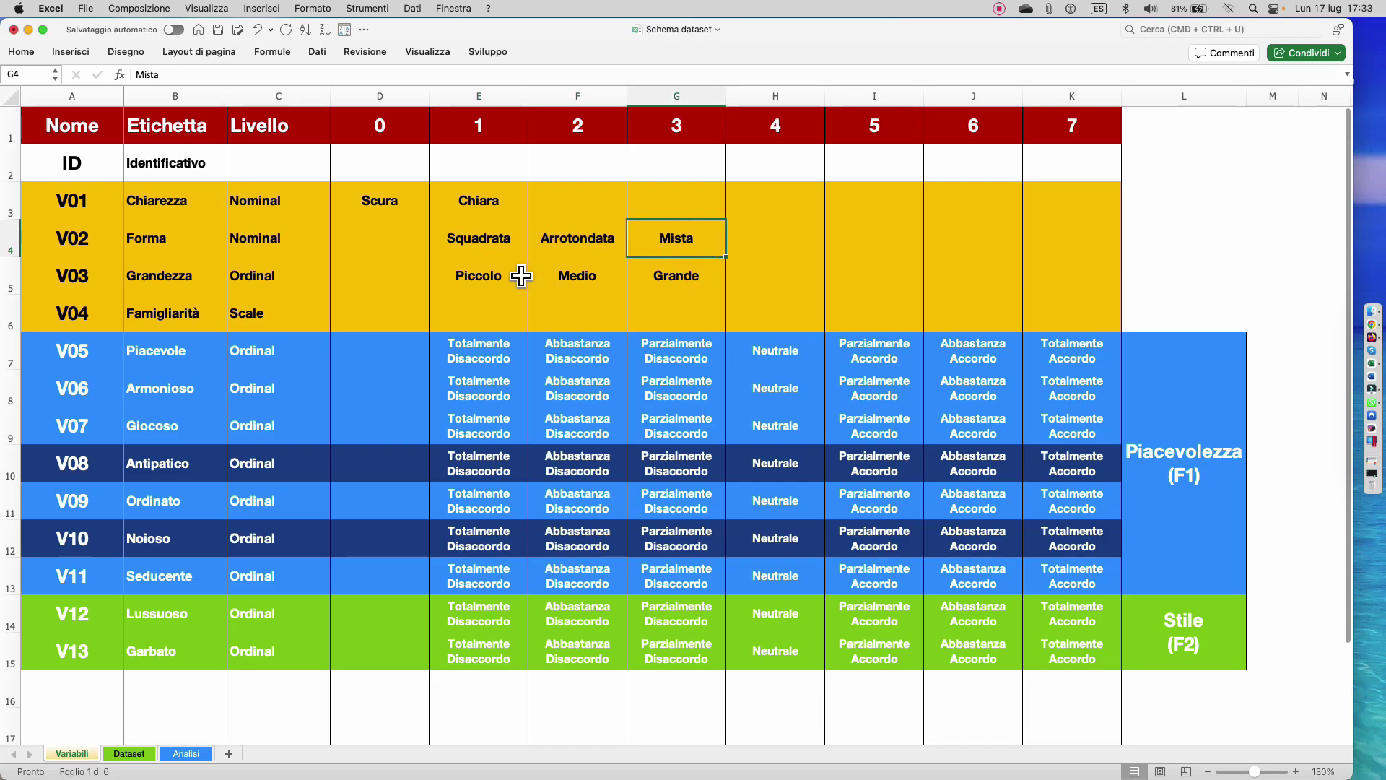
pyautogui.moveTo(521, 275); pyautogui.dragTo(654, 275)
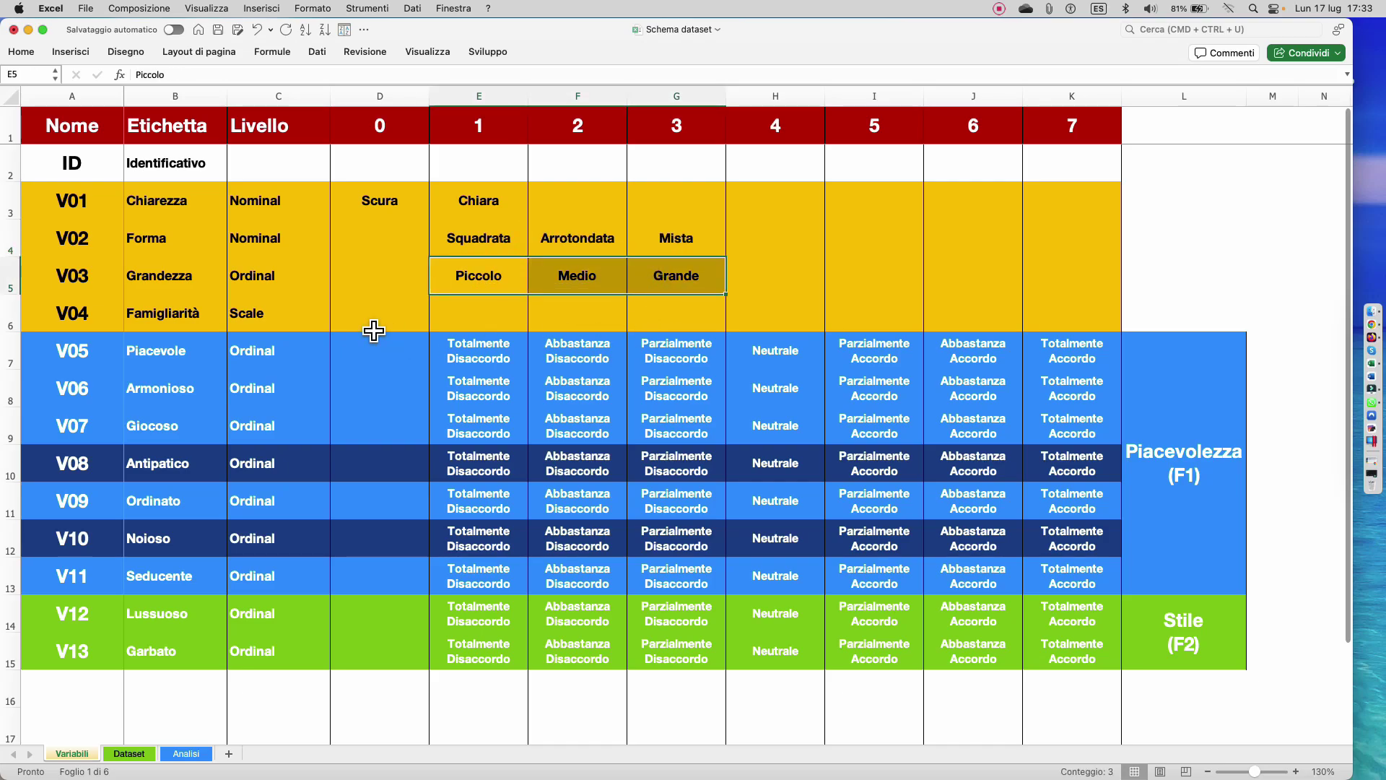
pyautogui.click(285, 286)
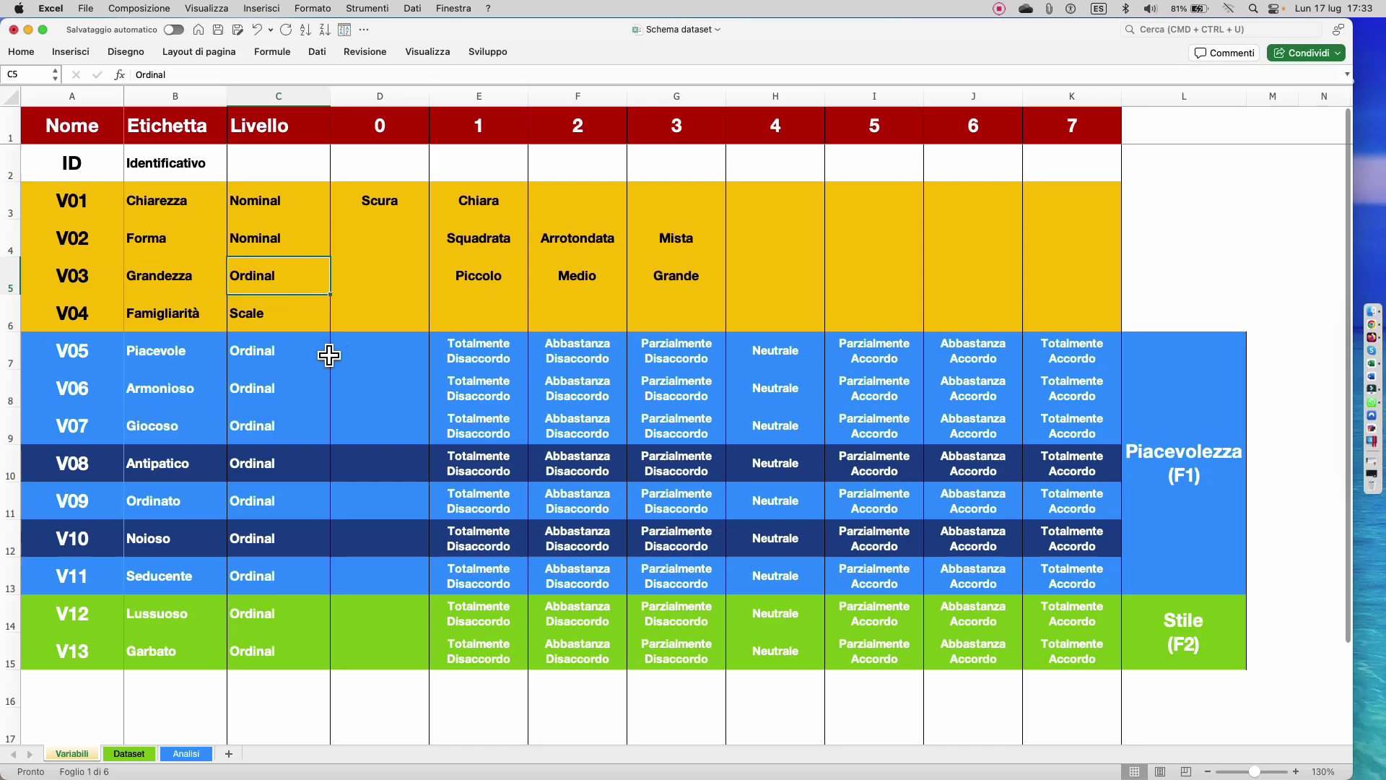
pyautogui.press('Down')
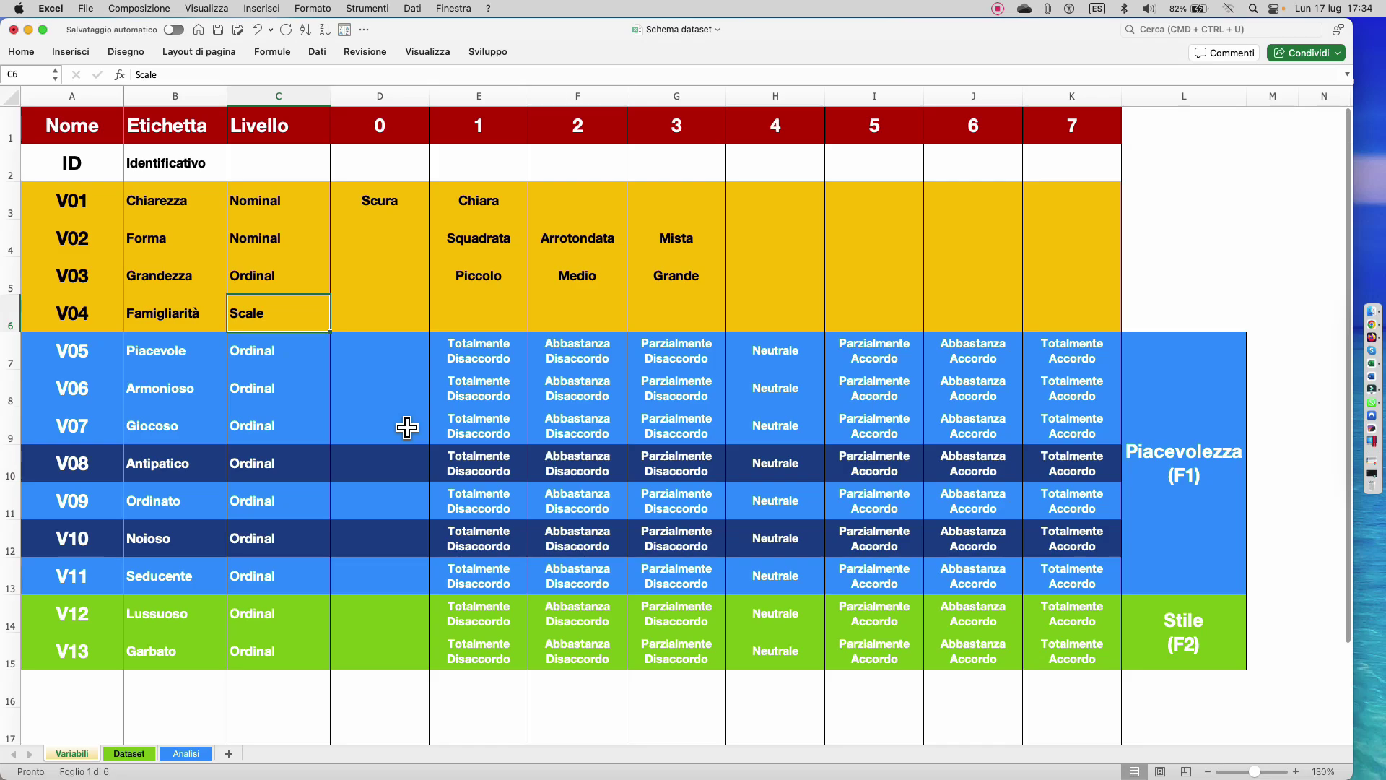
# - Note V04's empty code cells and locate the V04 column on the Dataset sheet
pyautogui.moveTo(402, 321)
pyautogui.mouseDown()
pyautogui.moveTo(981, 340)
pyautogui.moveTo(1104, 312)
pyautogui.mouseUp()
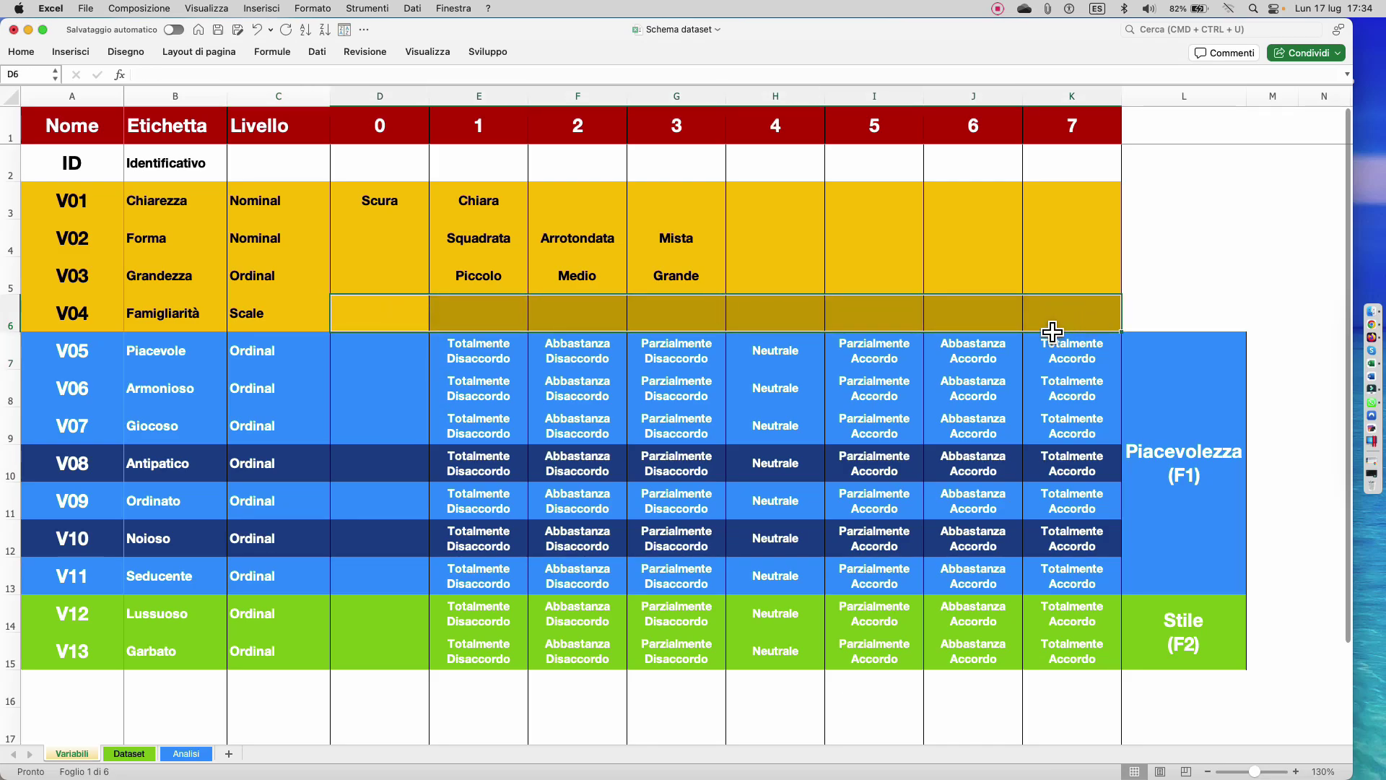
pyautogui.click(72, 318)
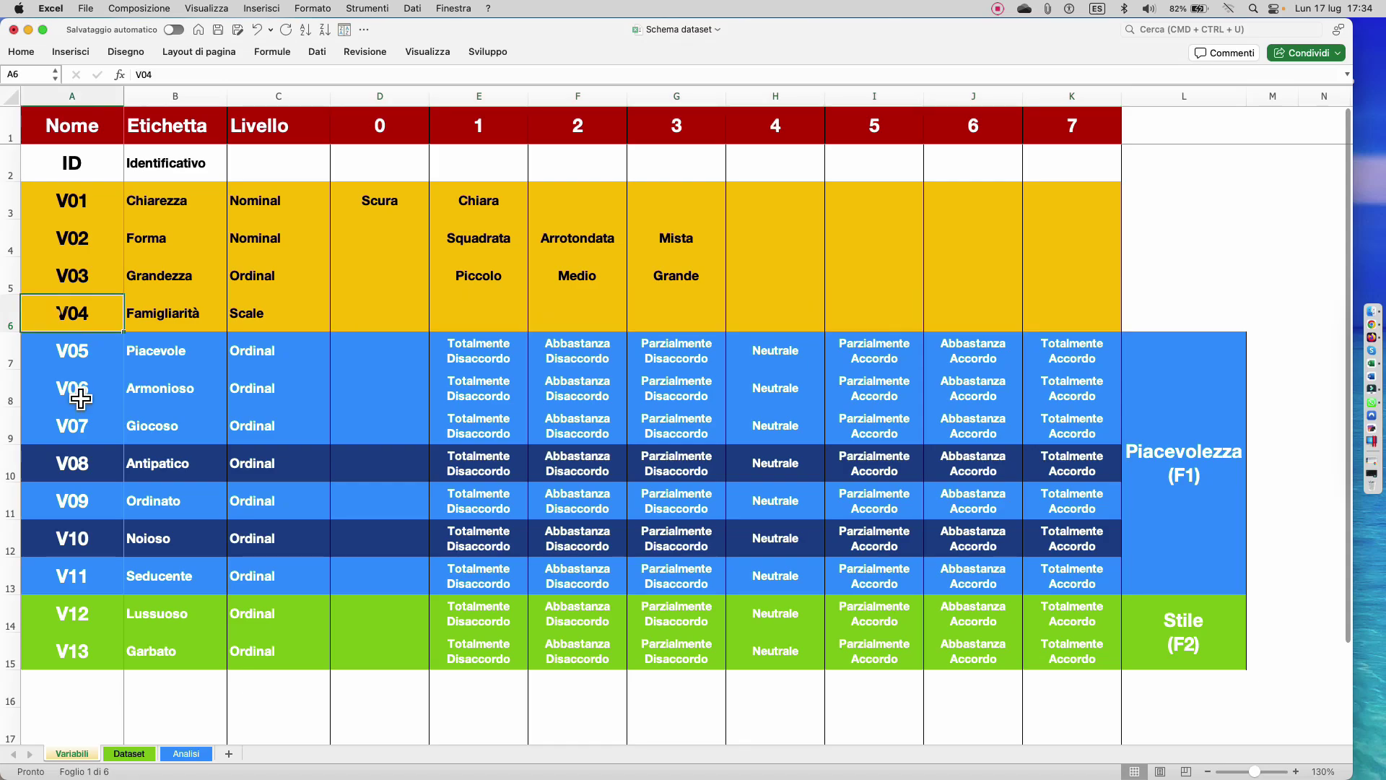
pyautogui.click(127, 754)
pyautogui.click(399, 133)
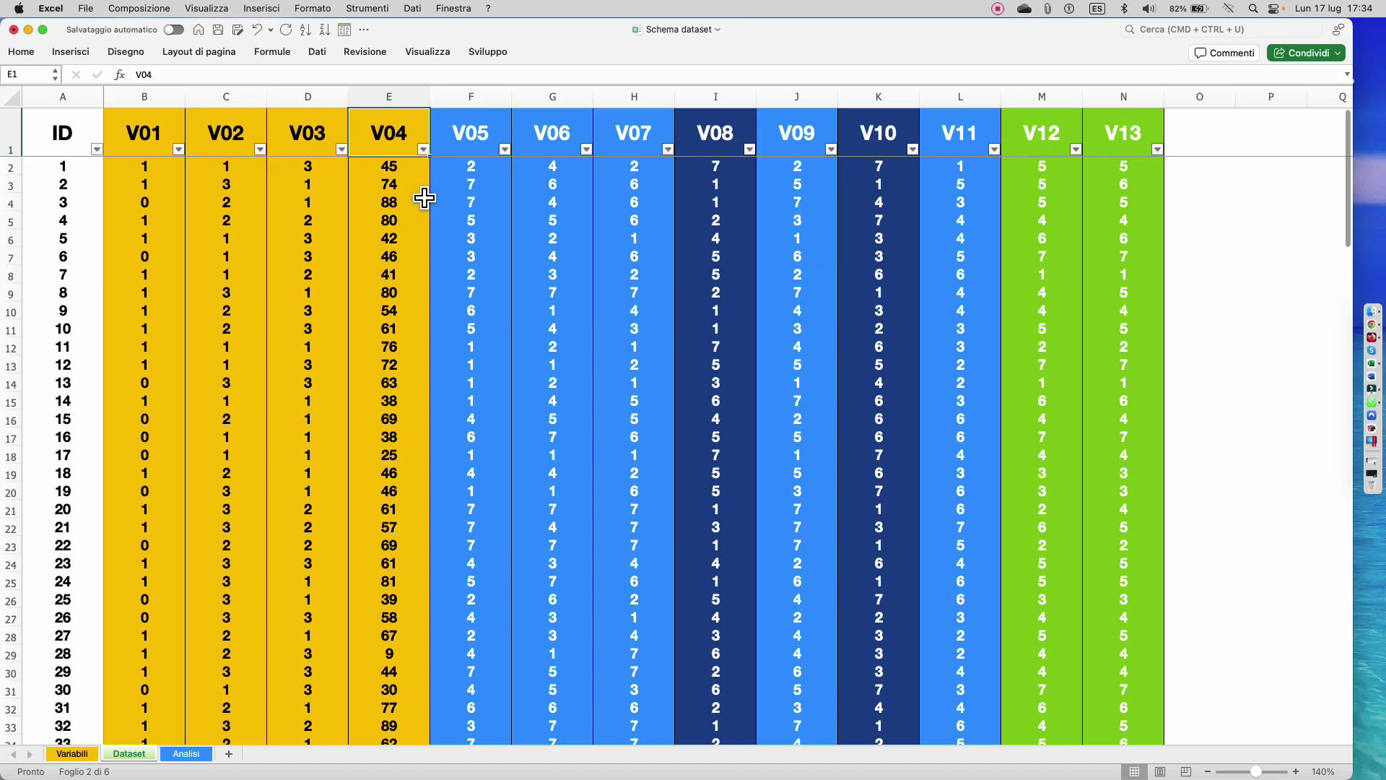
# - Scroll through the Dataset responses and return to the Variabili codebook
pyautogui.scroll(-3, 425, 198)
pyautogui.scroll(-5, 412, 192)
pyautogui.scroll(-10, 411, 192)
pyautogui.scroll(-12, 416, 210)
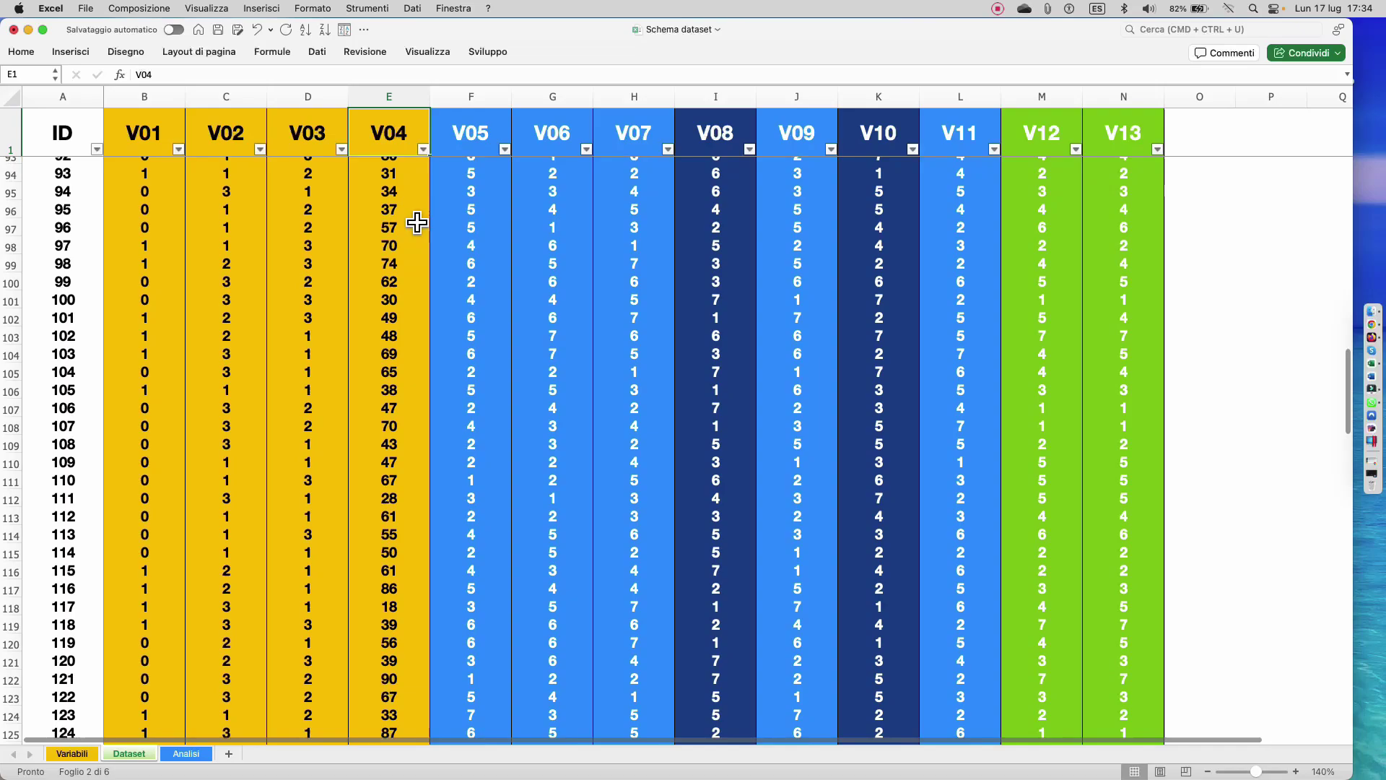
pyautogui.scroll(-7, 416, 223)
pyautogui.scroll(17, 415, 222)
pyautogui.scroll(20, 415, 222)
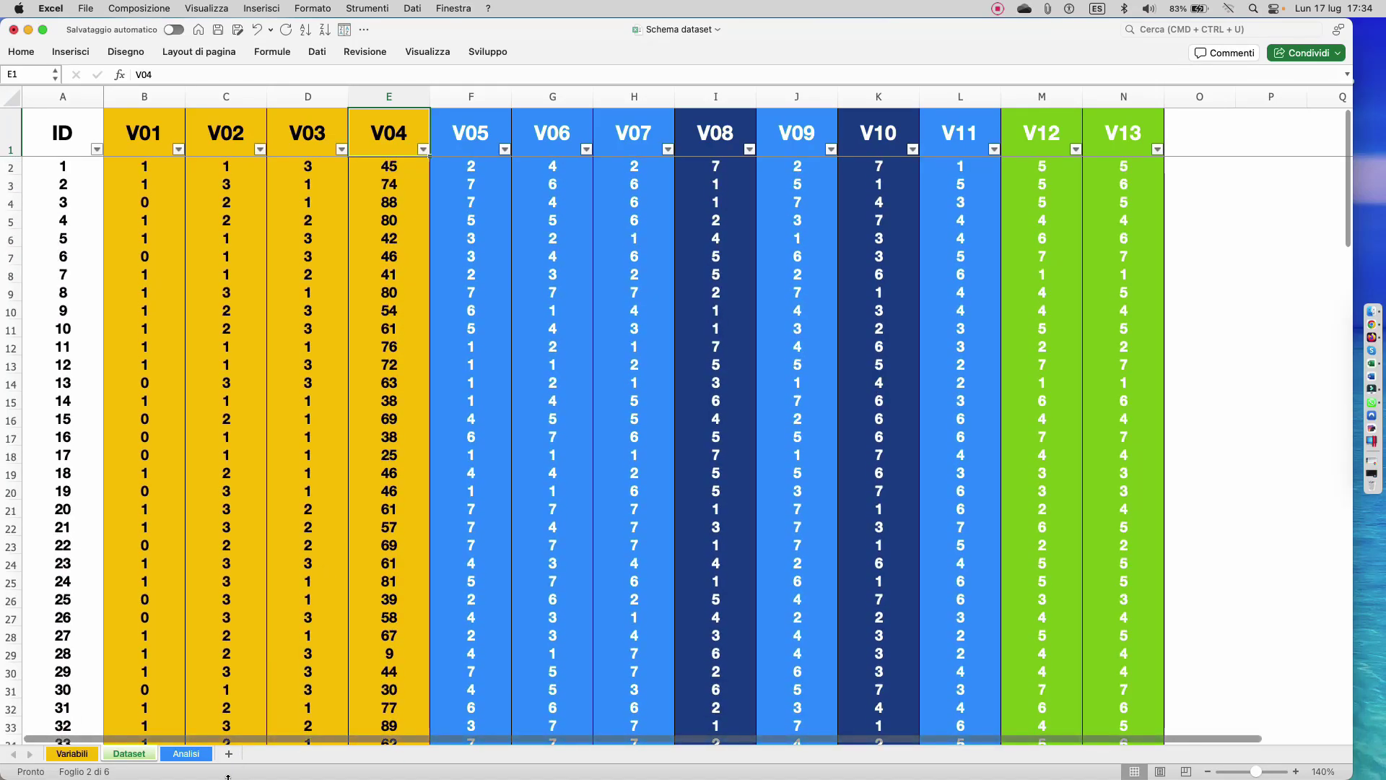
pyautogui.hotkey('ctrl', 'pageup')
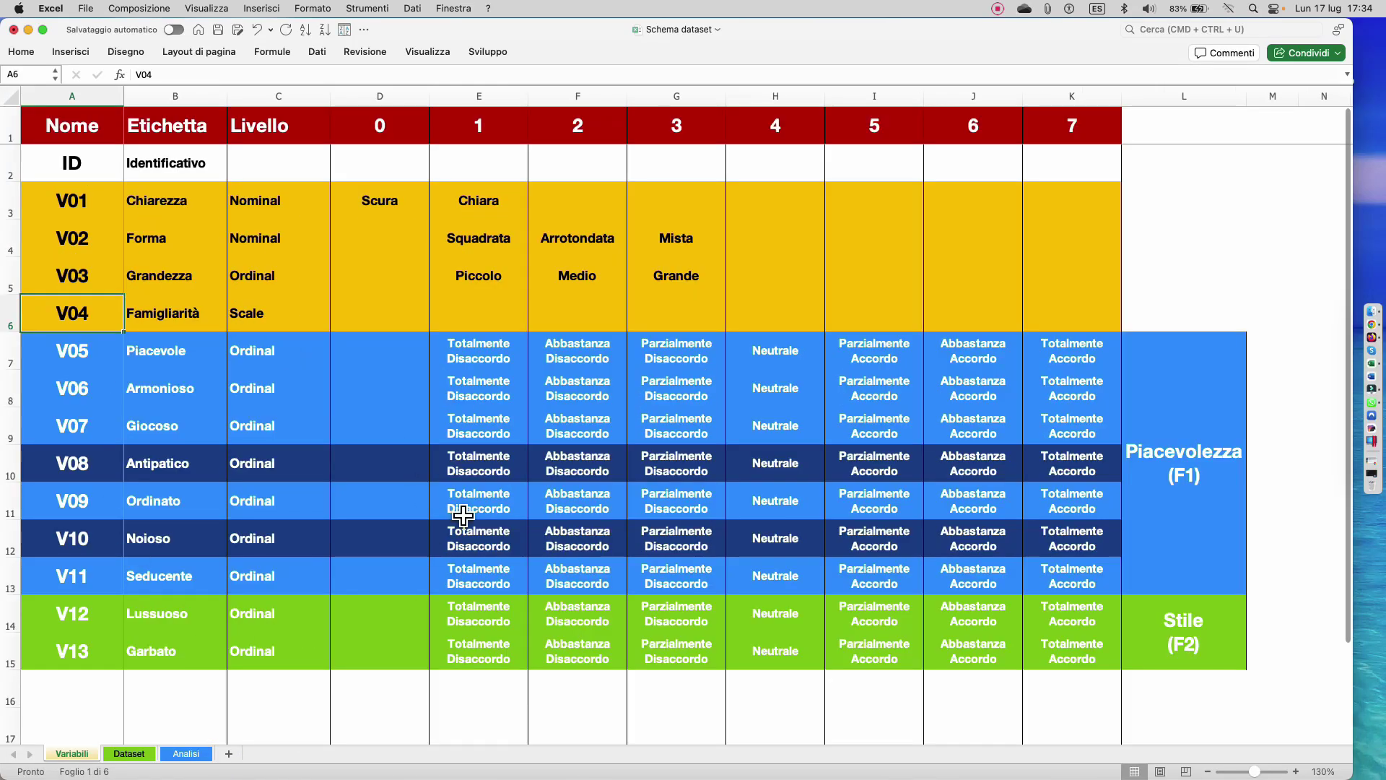
# - Review V05 Piacevole's agreement scale from Totalmente Disaccordo to Totalmente Accordo
pyautogui.click(44, 361)
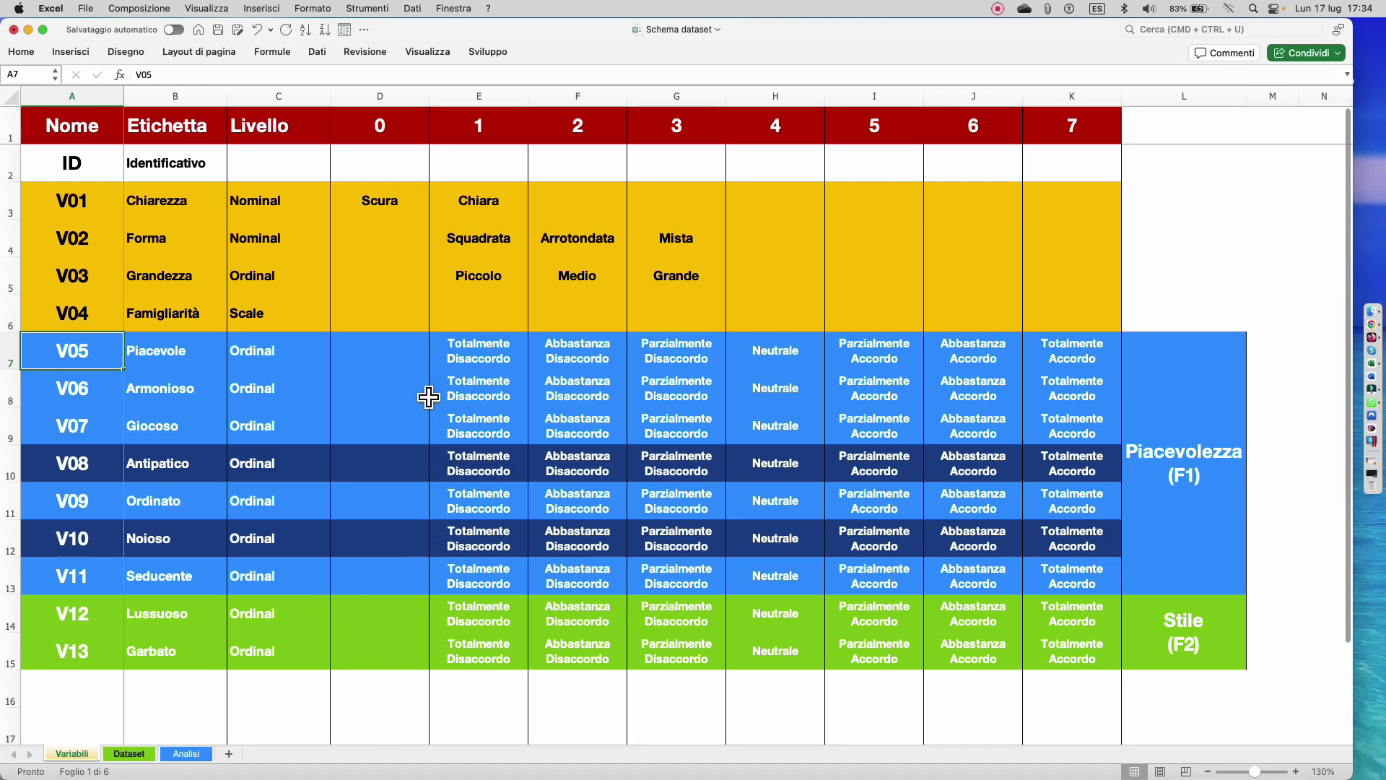
pyautogui.click(262, 199)
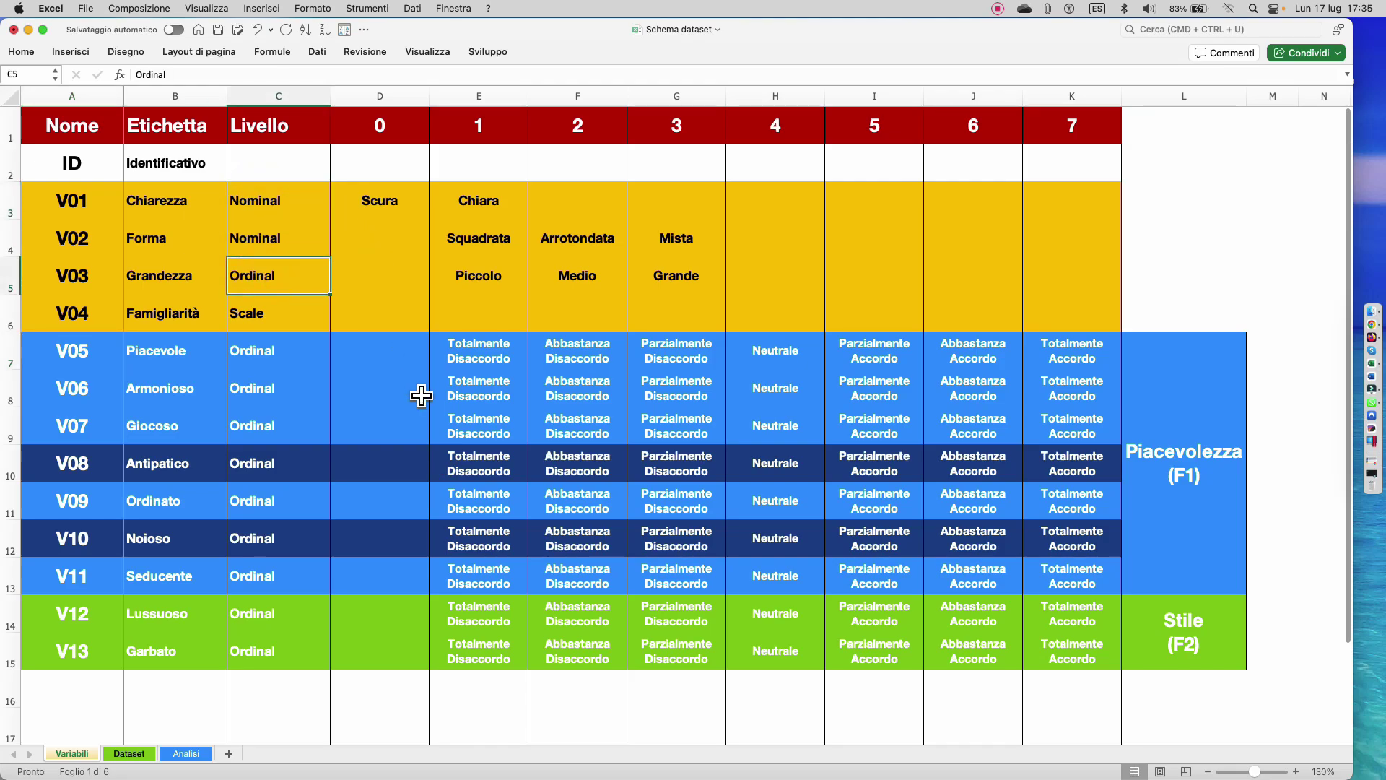
pyautogui.click(518, 354)
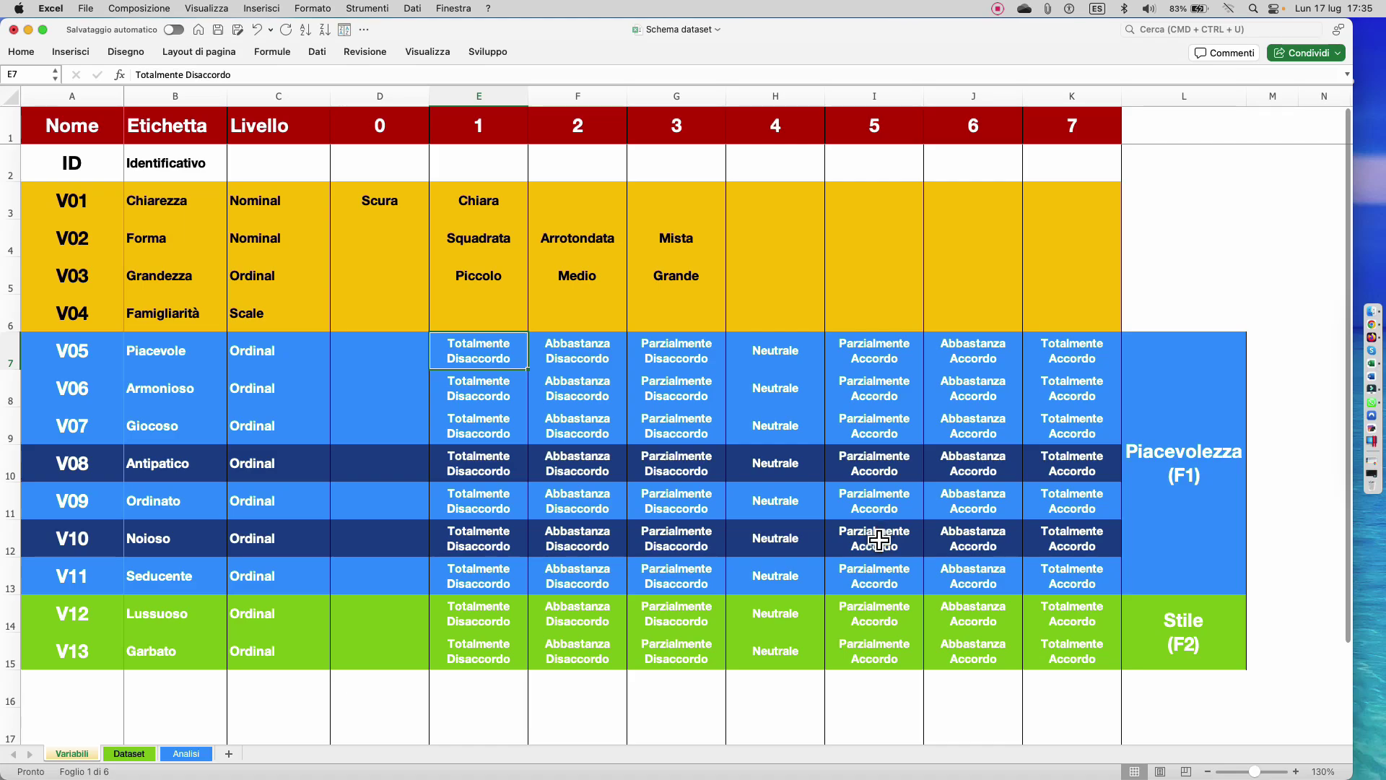
pyautogui.click(614, 365)
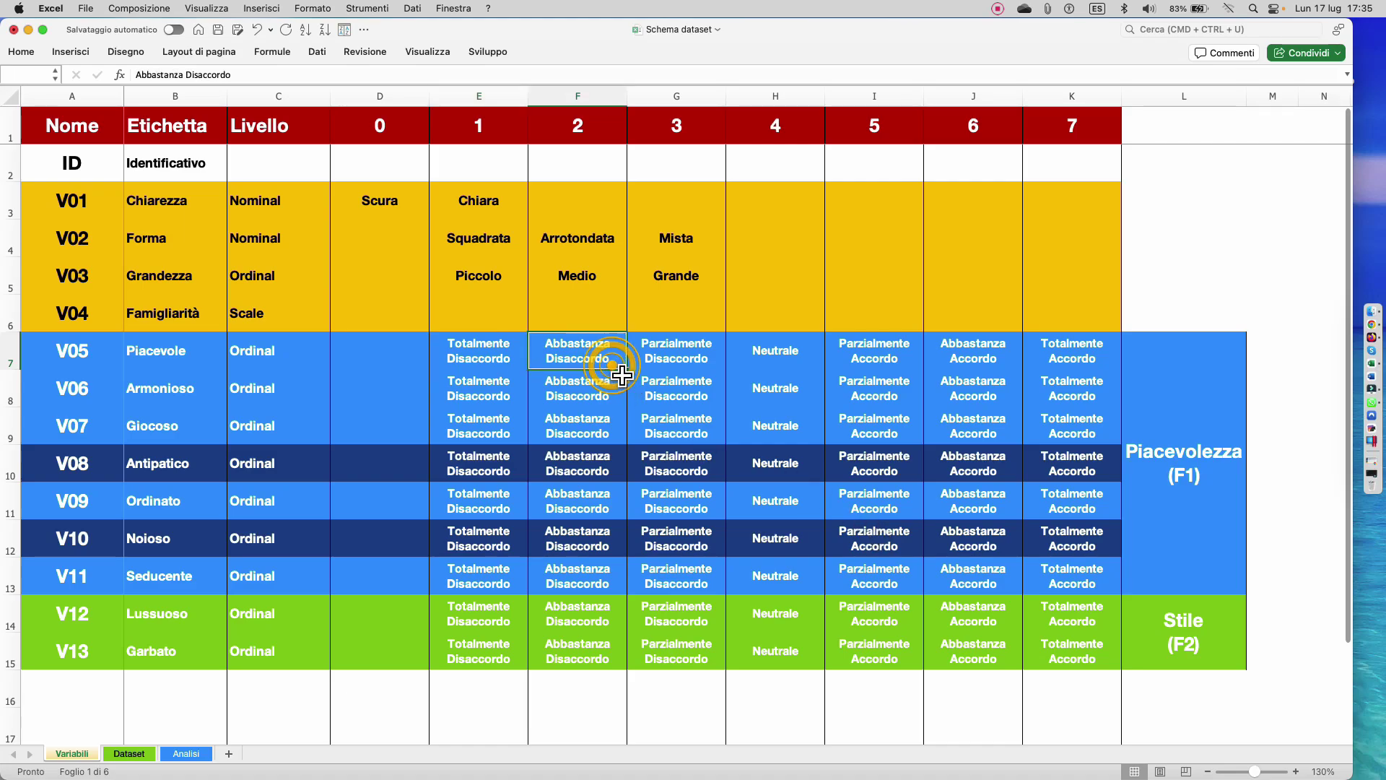
pyautogui.moveTo(722, 350); pyautogui.dragTo(975, 390)
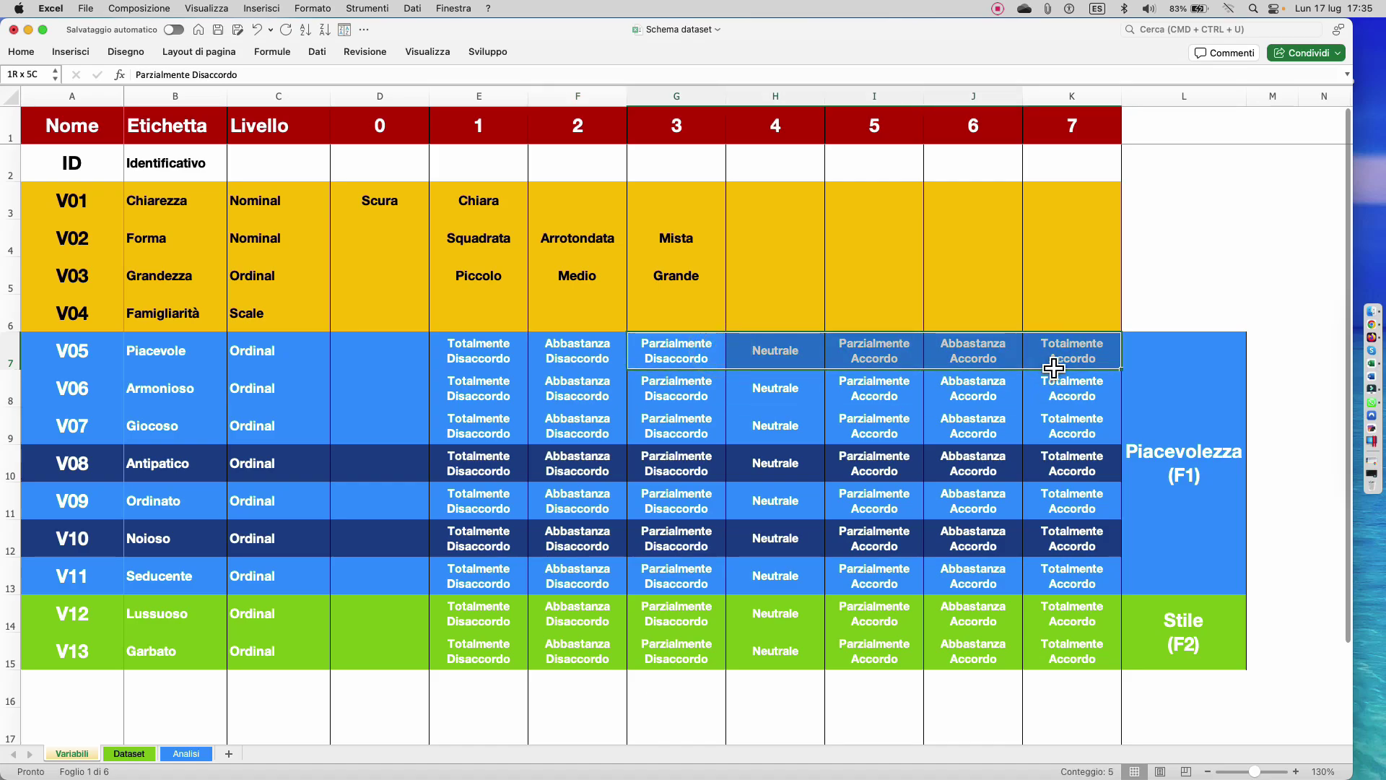
pyautogui.click(1079, 353)
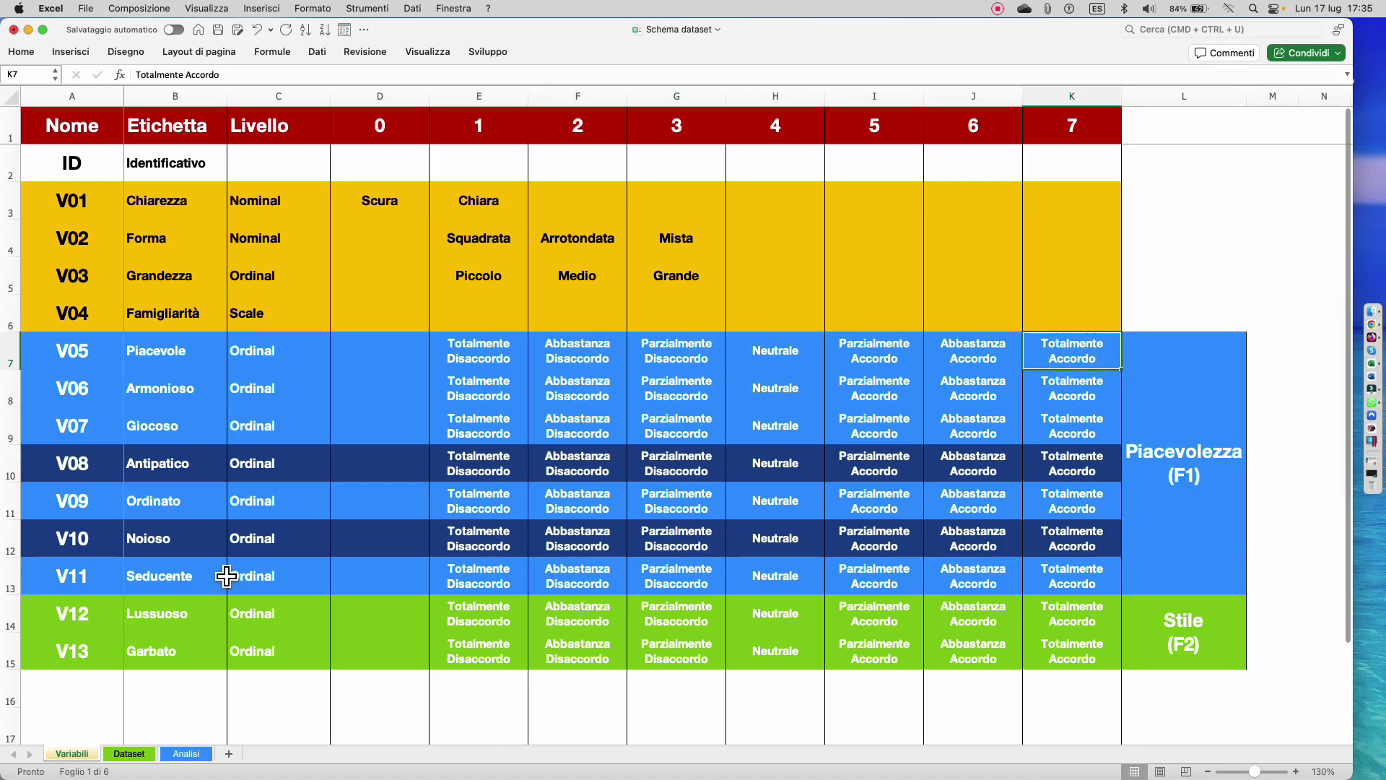
pyautogui.click(134, 354)
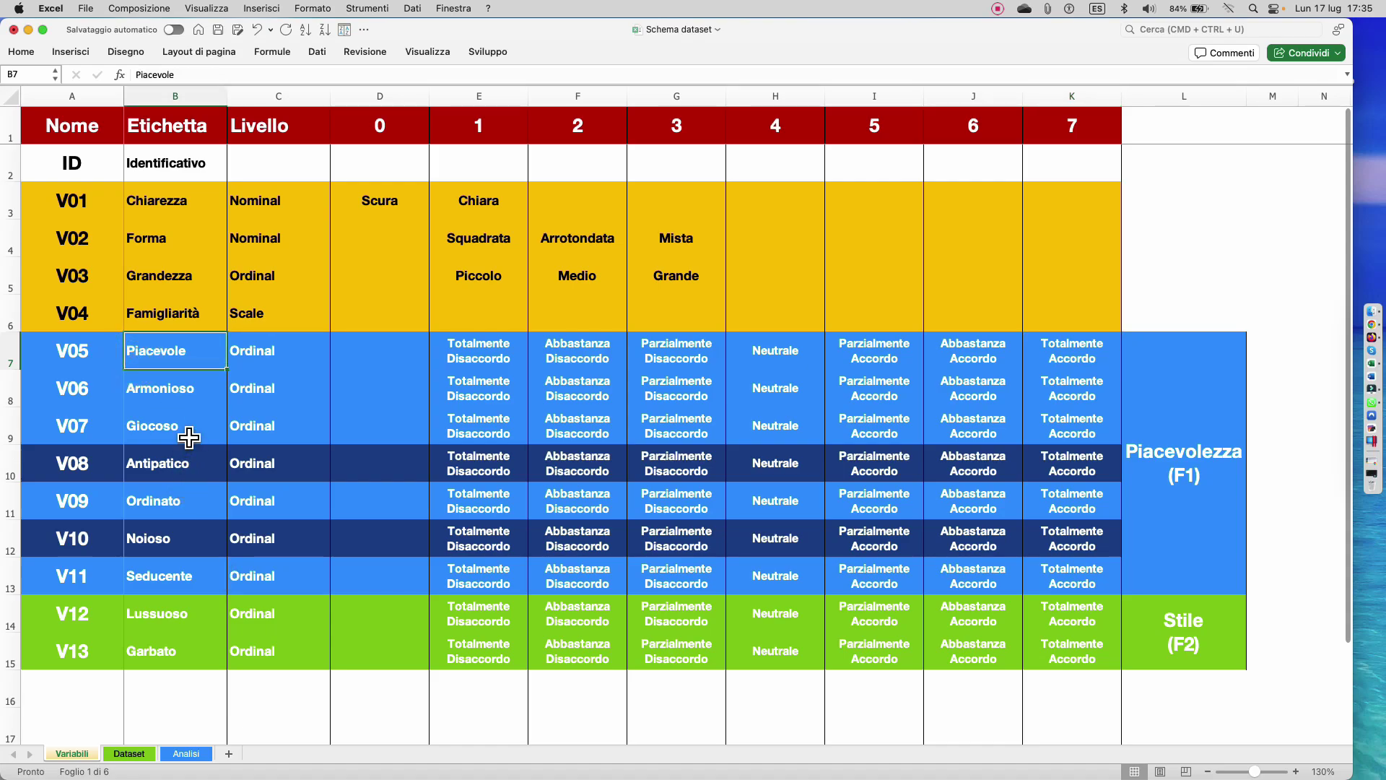
# - Review the Armonioso, Giocoso and Antipatico labels and select the V05–V11 labels
pyautogui.click(186, 394)
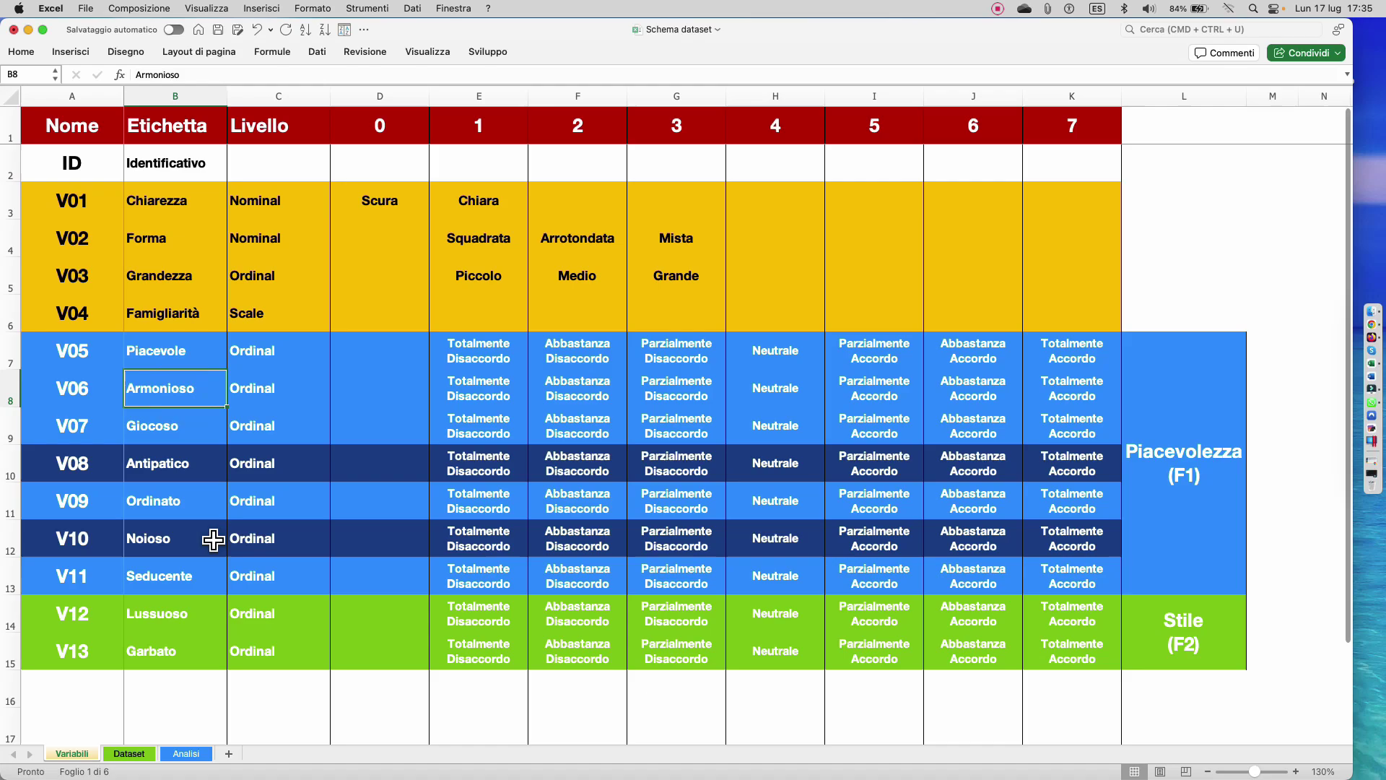
pyautogui.click(160, 441)
pyautogui.click(173, 466)
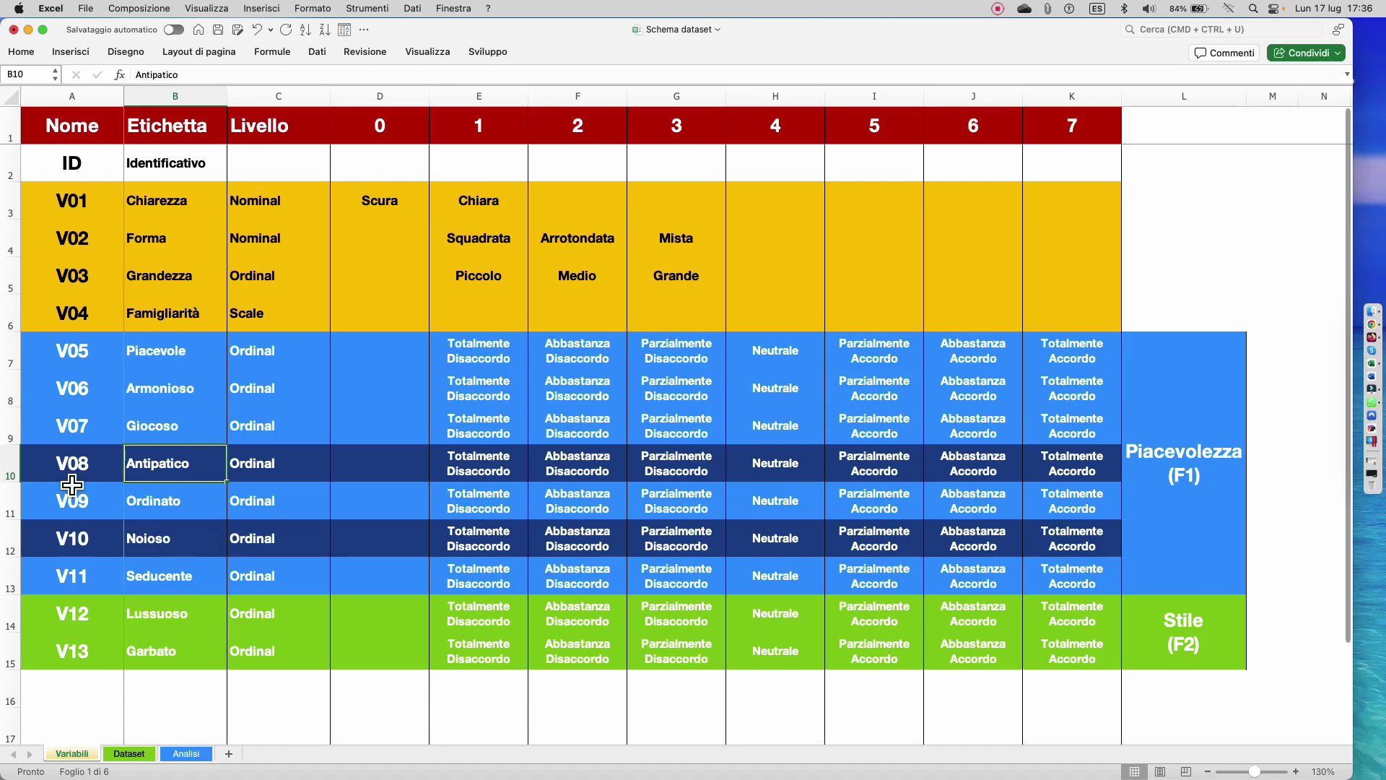
pyautogui.click(85, 535)
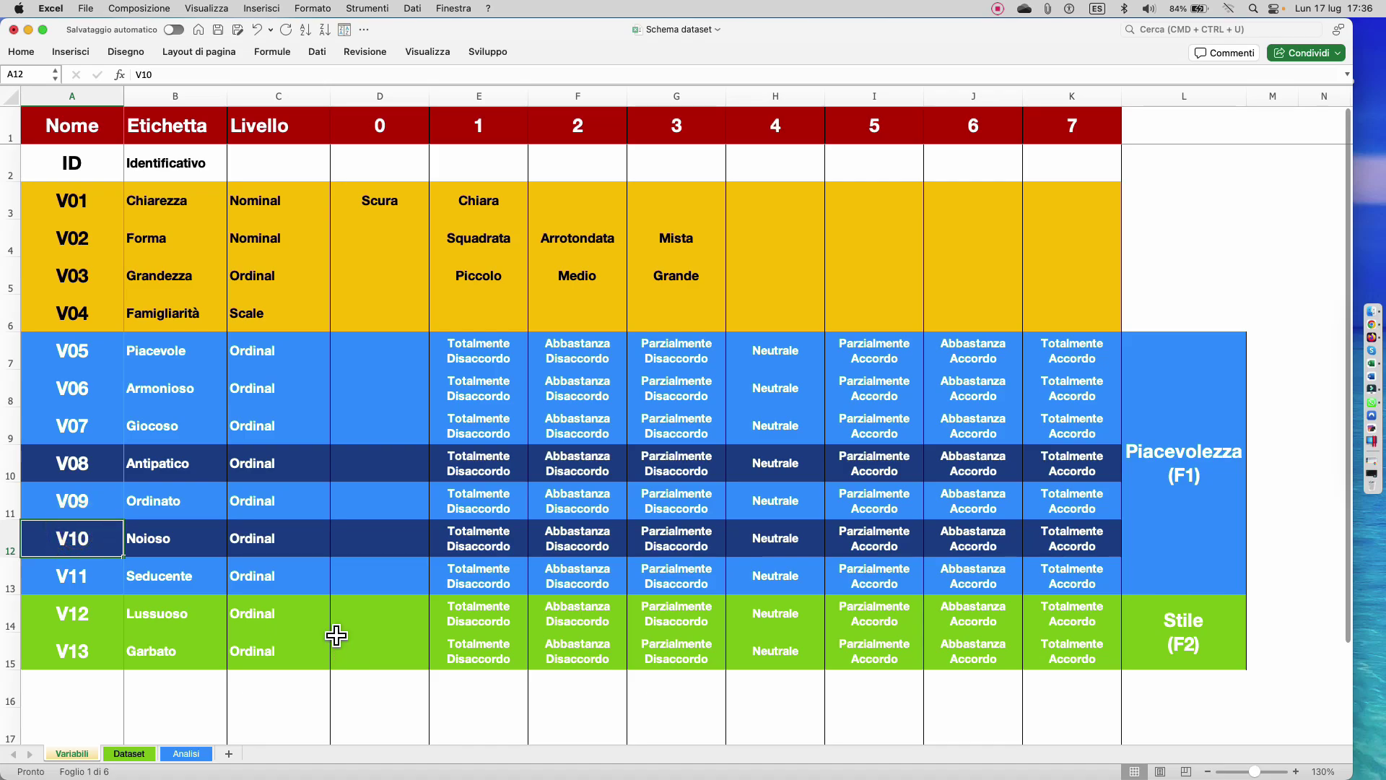
pyautogui.moveTo(181, 351); pyautogui.dragTo(213, 588)
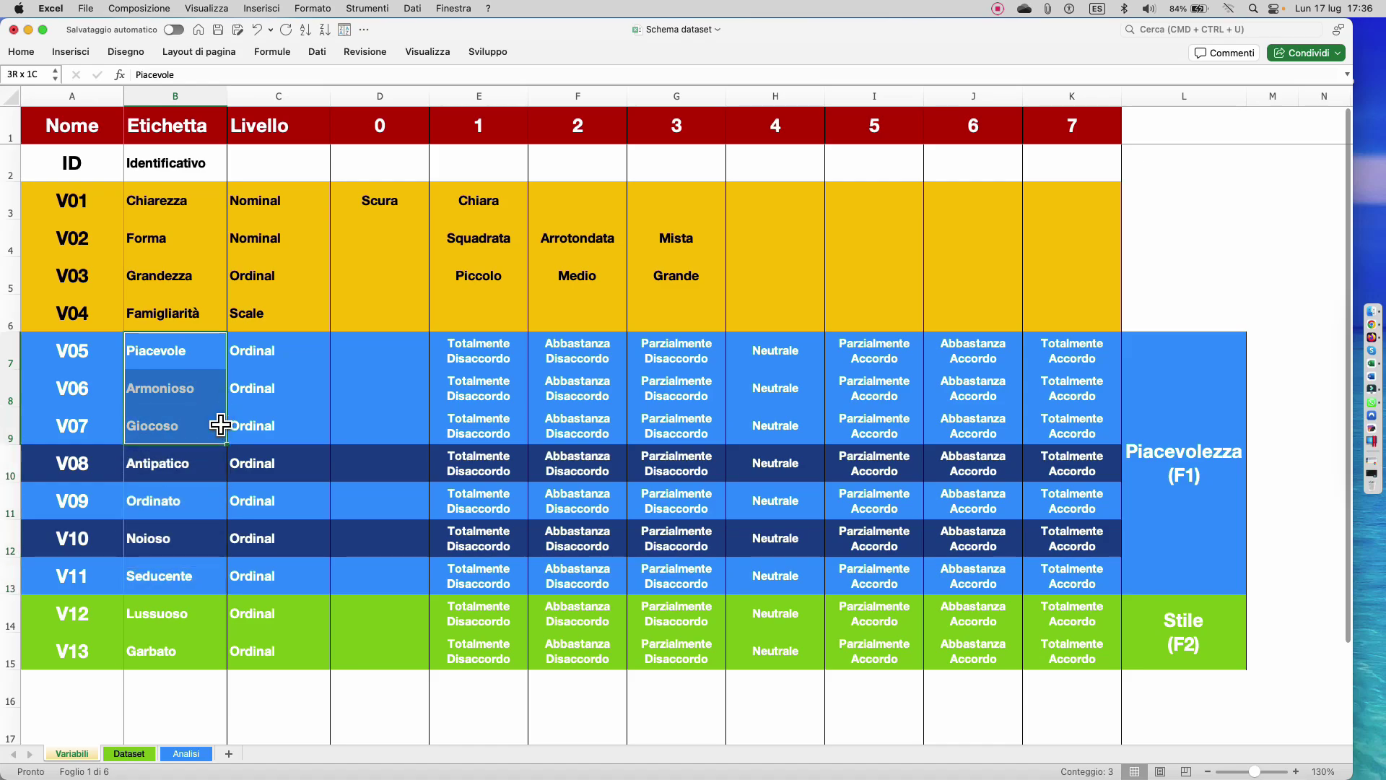
pyautogui.moveTo(214, 589); pyautogui.dragTo(202, 348)
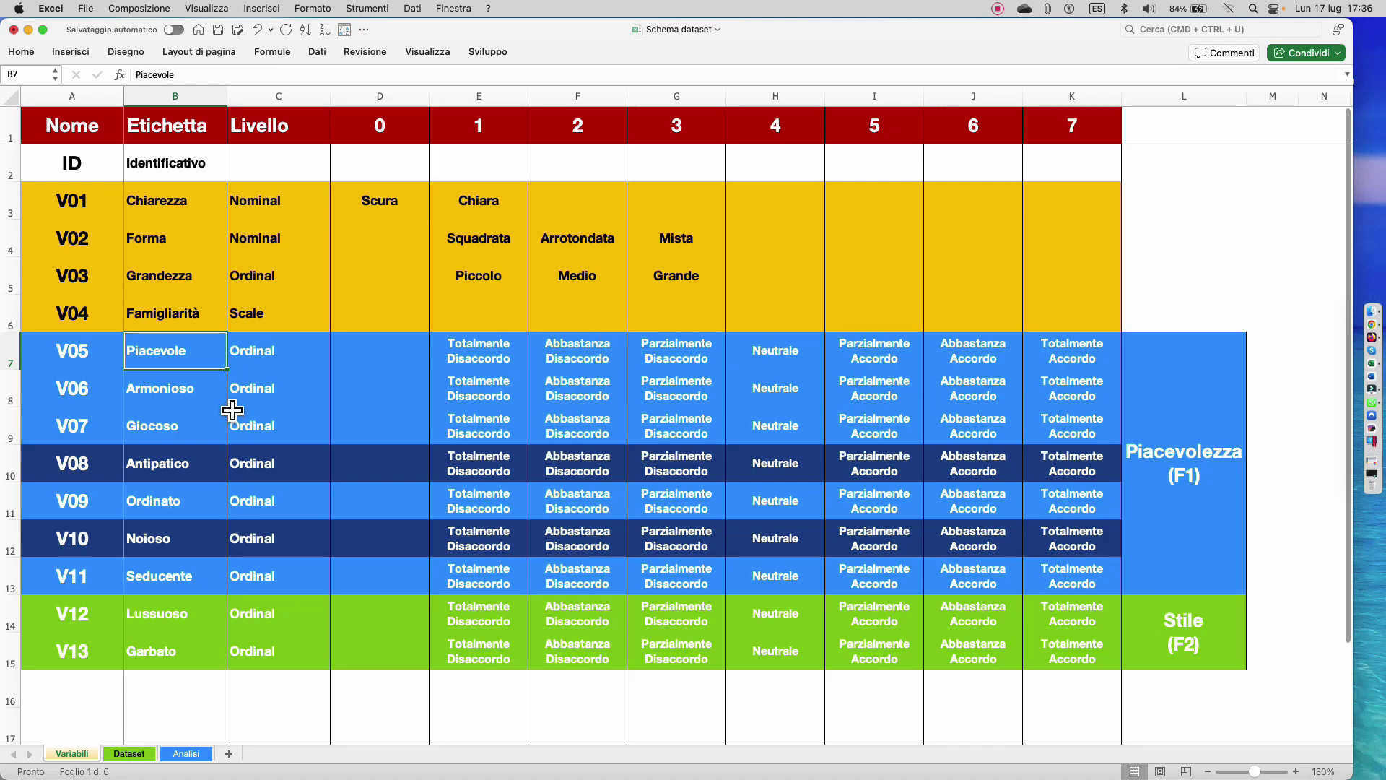
# - Highlight V08 Antipatico, V10 Noioso and the whole V08 row, then move to Dataset
pyautogui.click(217, 470)
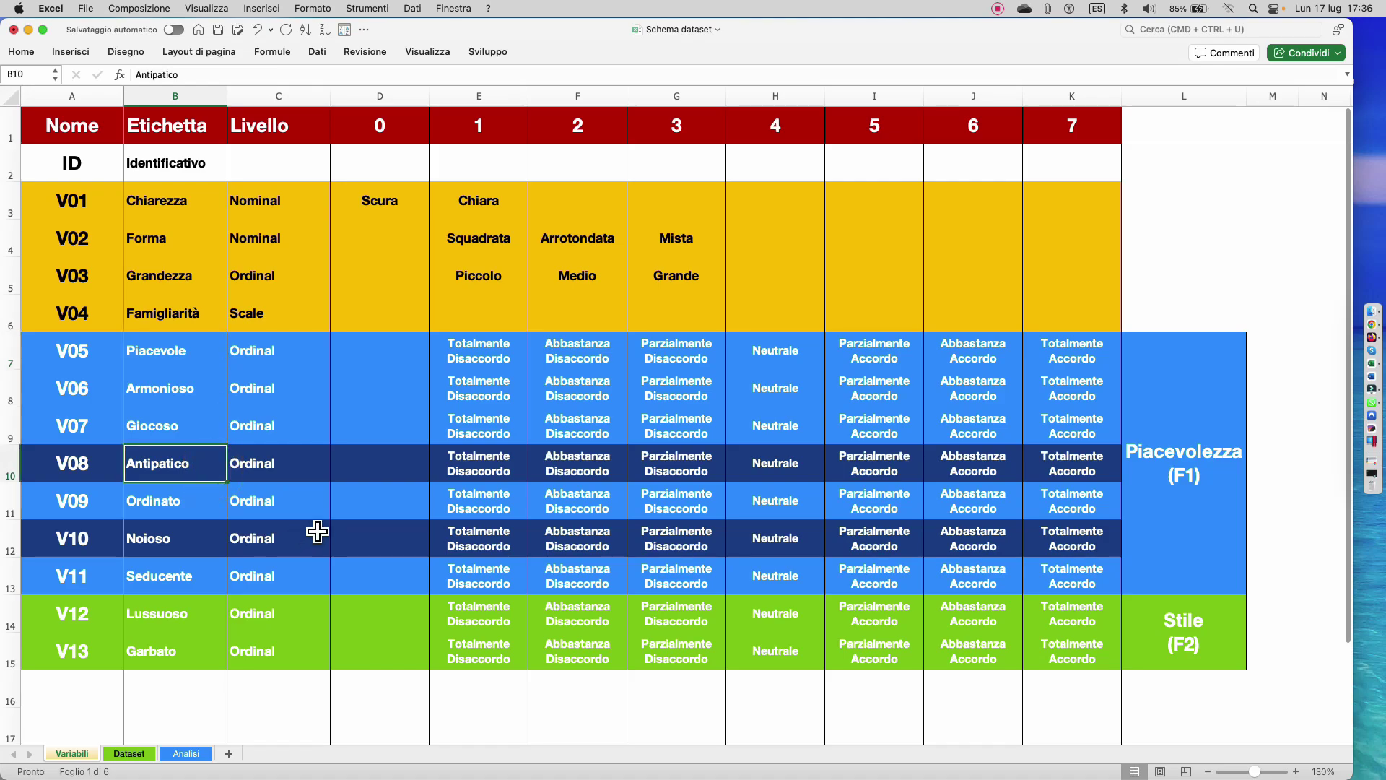
pyautogui.click(197, 547)
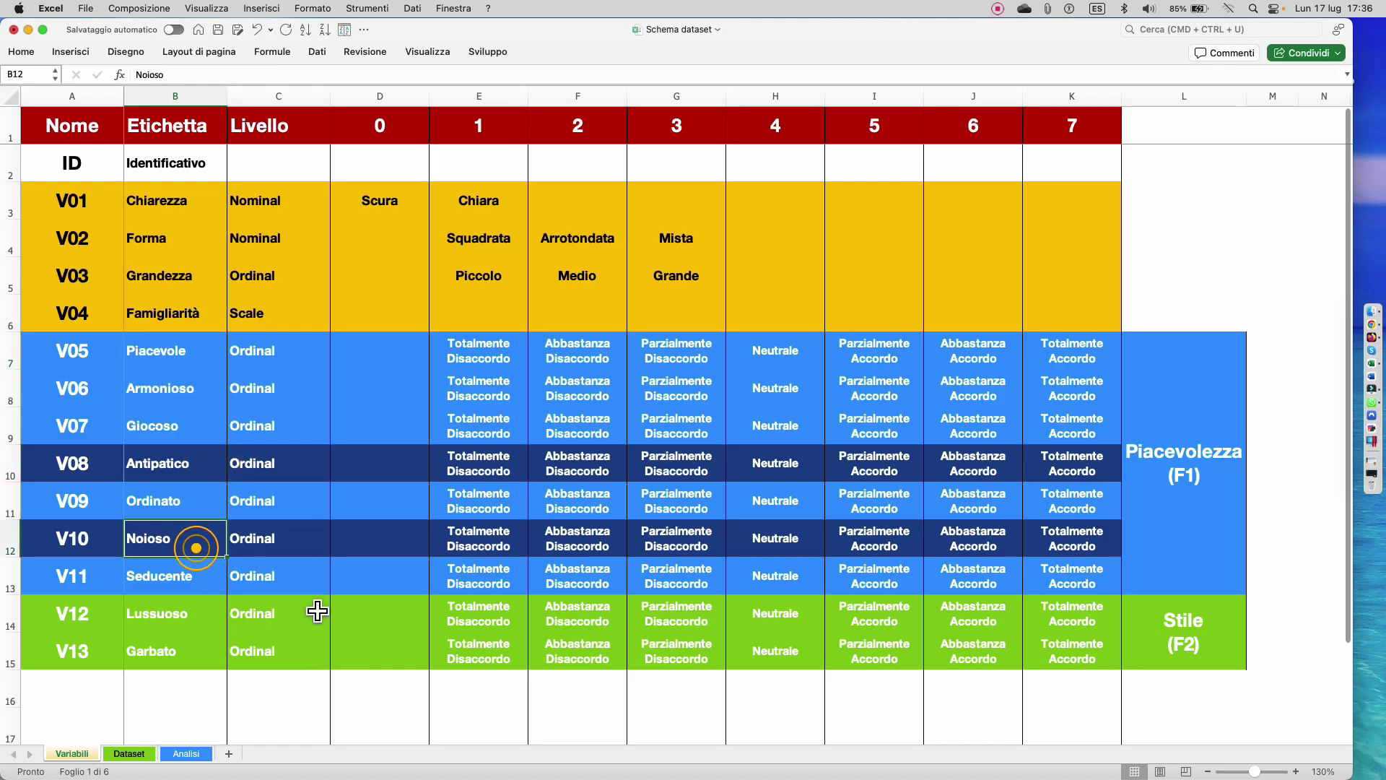
pyautogui.click(1076, 475)
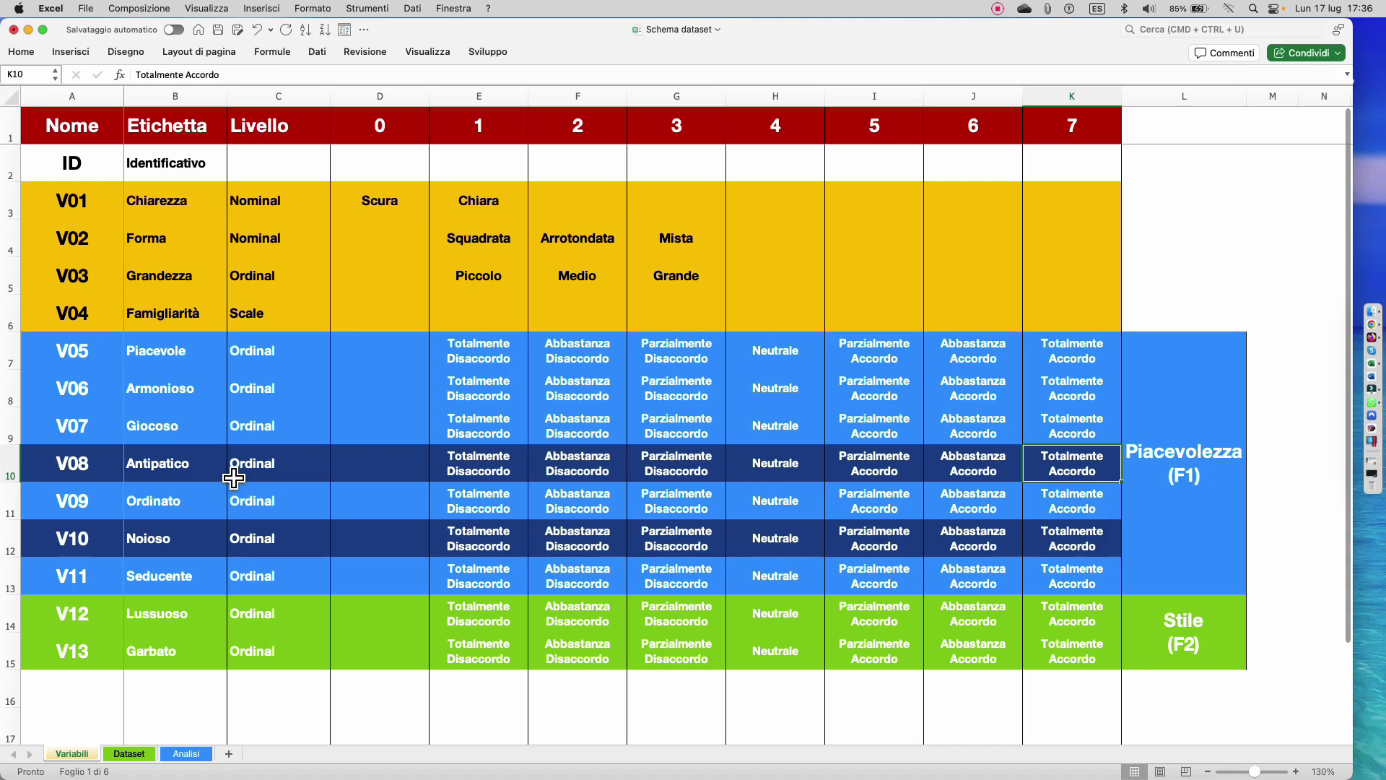
pyautogui.moveTo(108, 473)
pyautogui.mouseDown()
pyautogui.moveTo(1022, 504)
pyautogui.moveTo(1094, 473)
pyautogui.mouseUp()
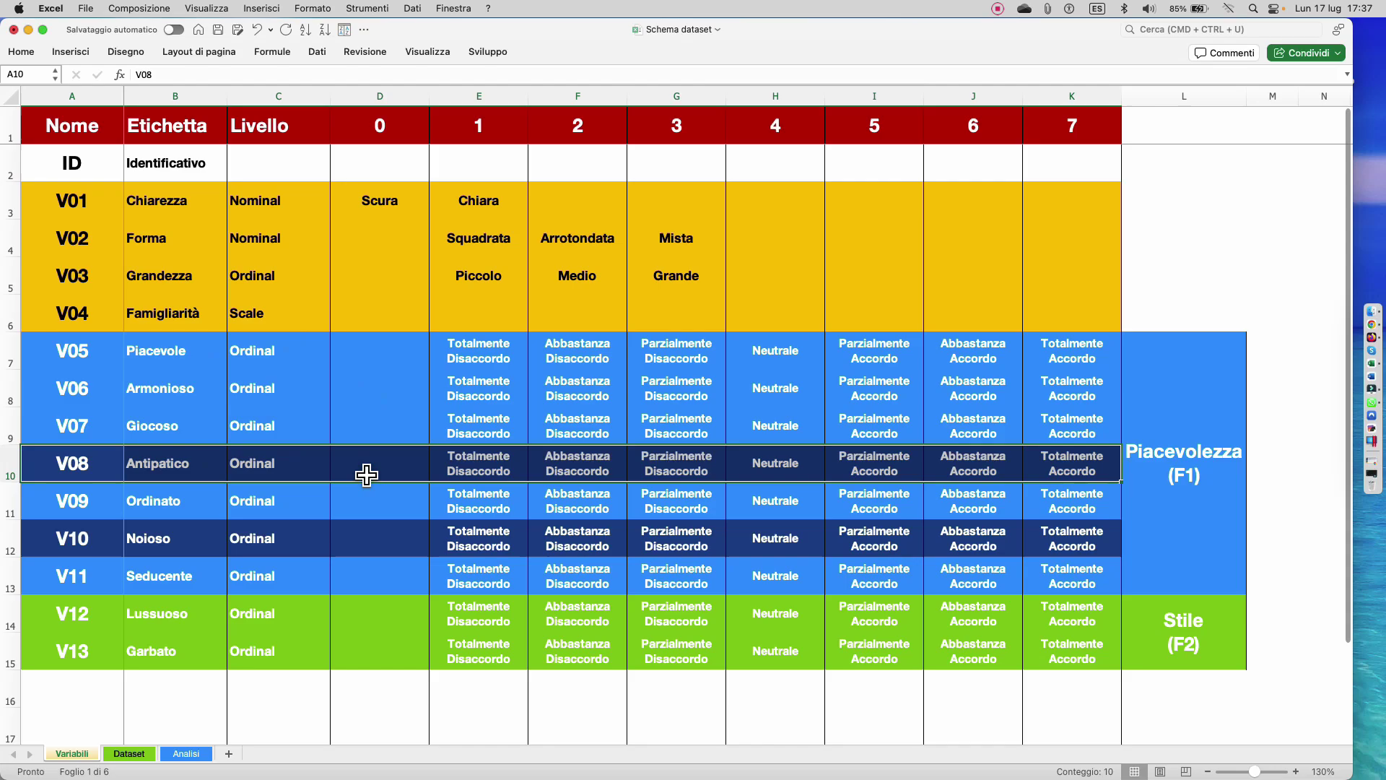
pyautogui.hotkey('ctrl', 'pagedown')
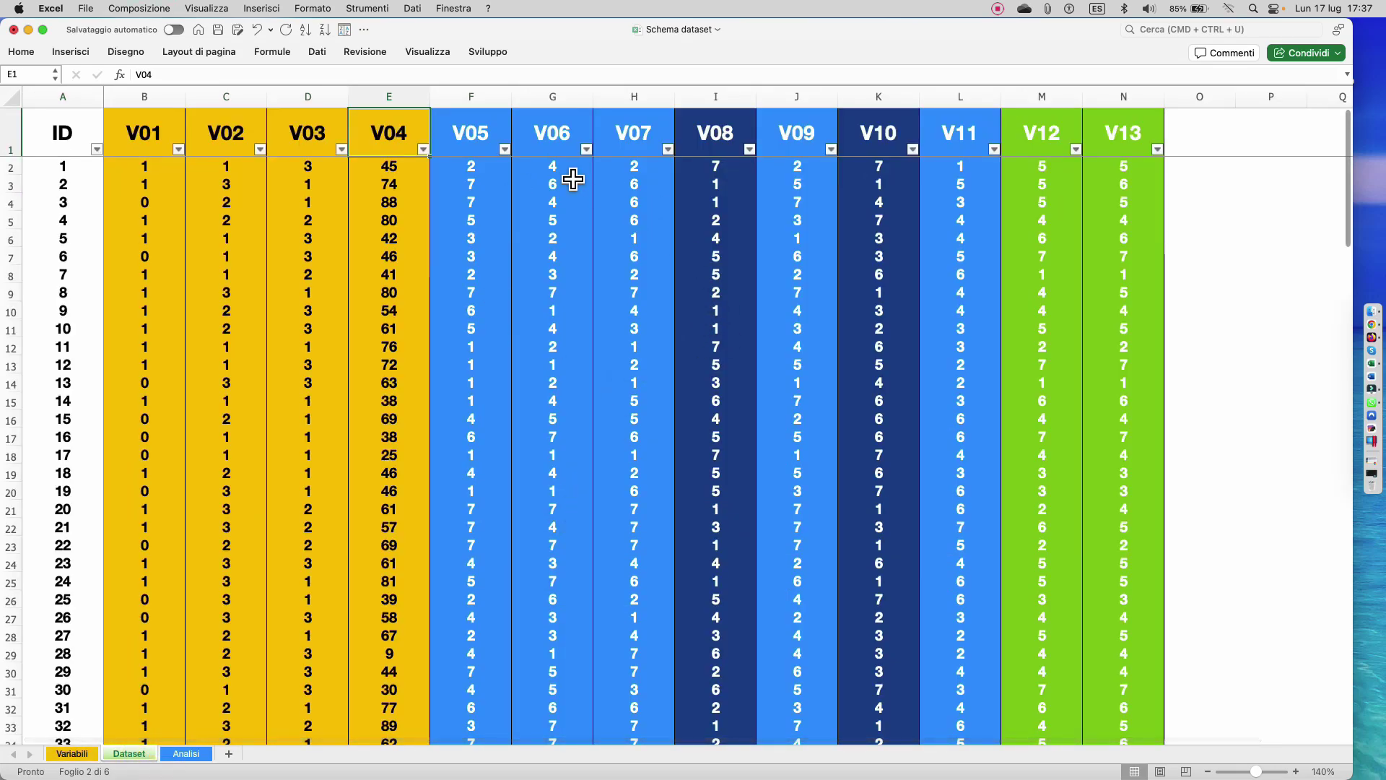
# - Open and close the V05 filter, pick the V08 and V10 columns, then return to Variabili
pyautogui.click(505, 150)
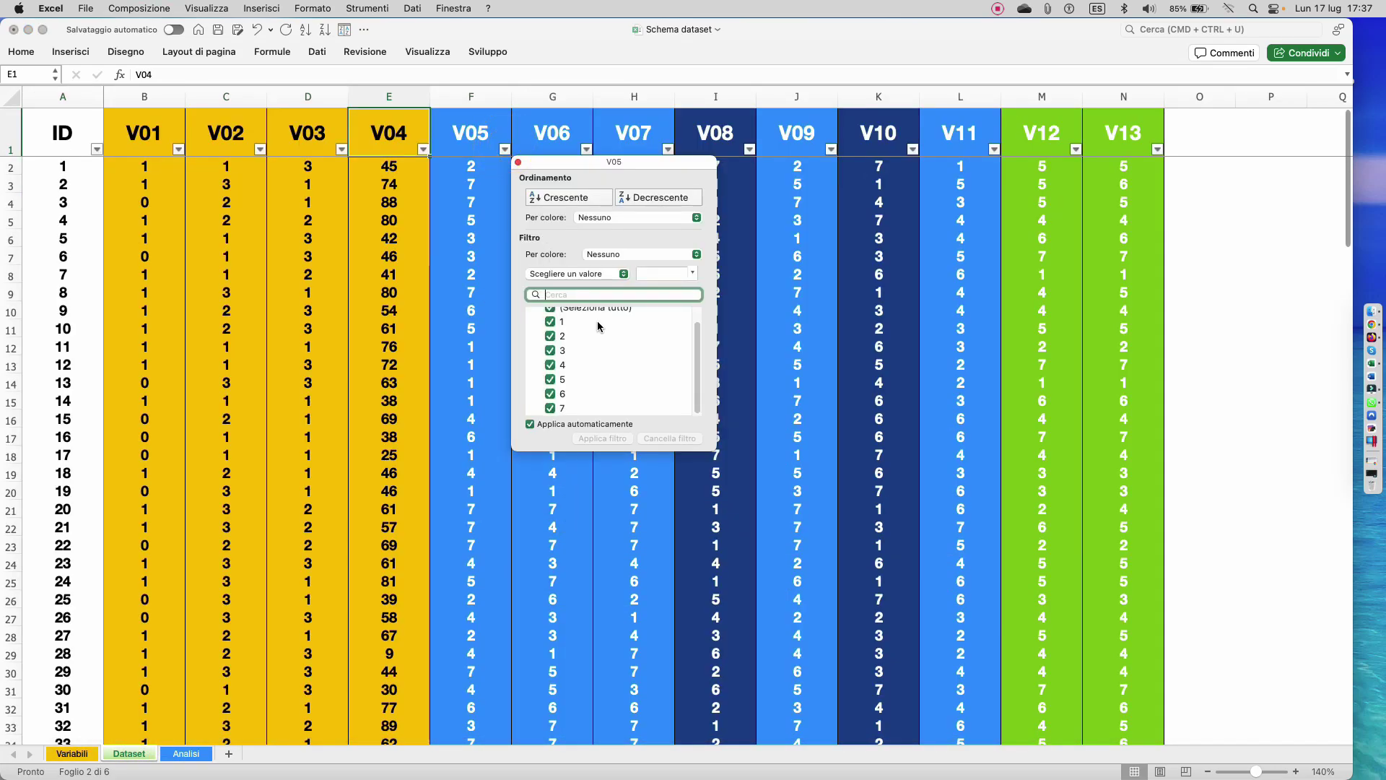
pyautogui.scroll(1, 597, 346)
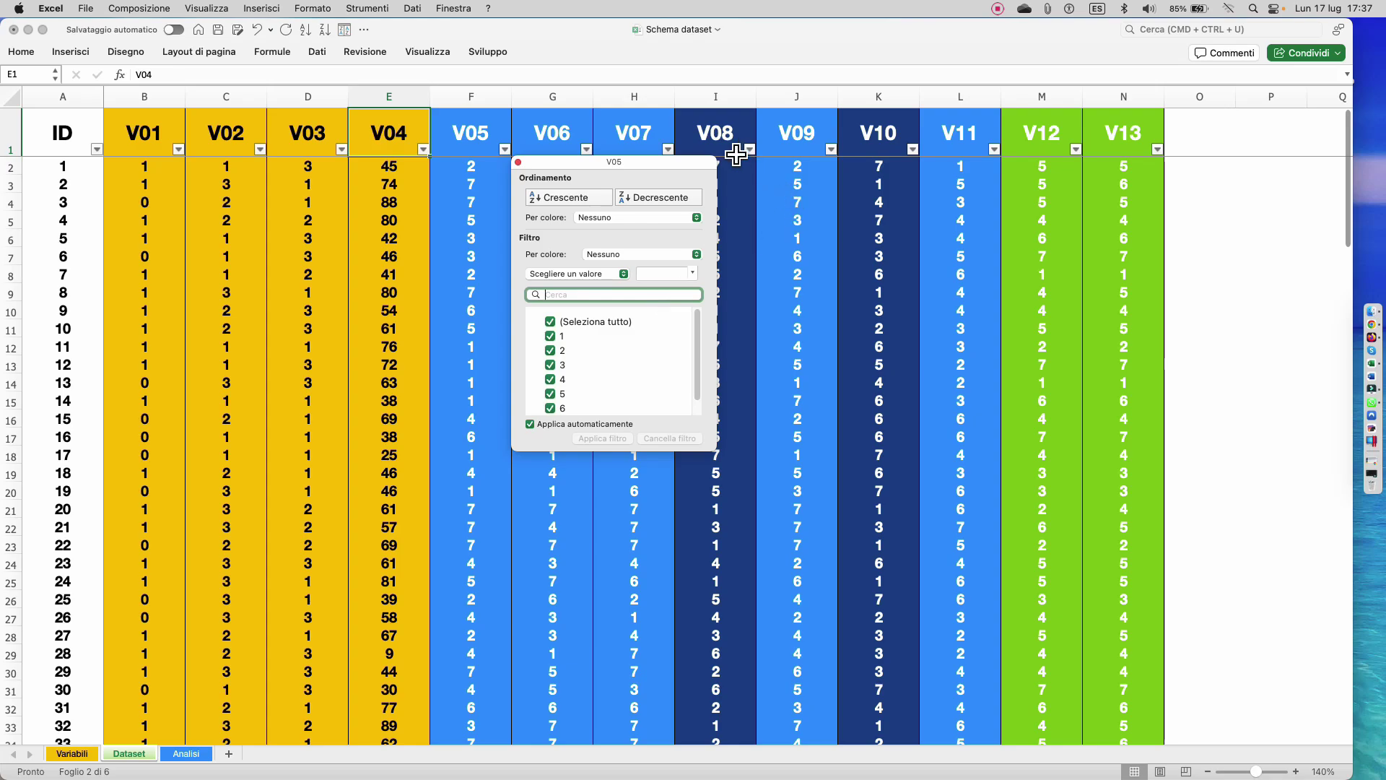
pyautogui.click(717, 135)
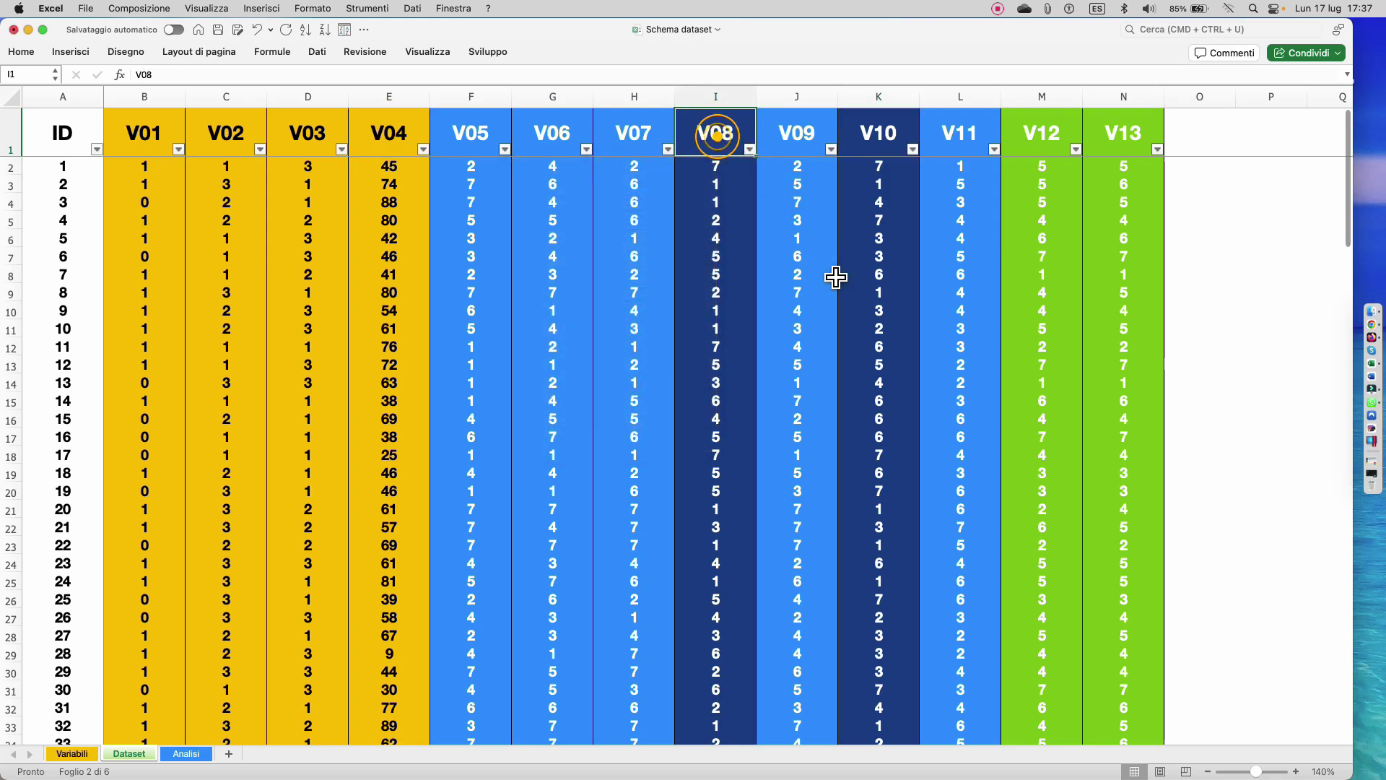
pyautogui.click(882, 137)
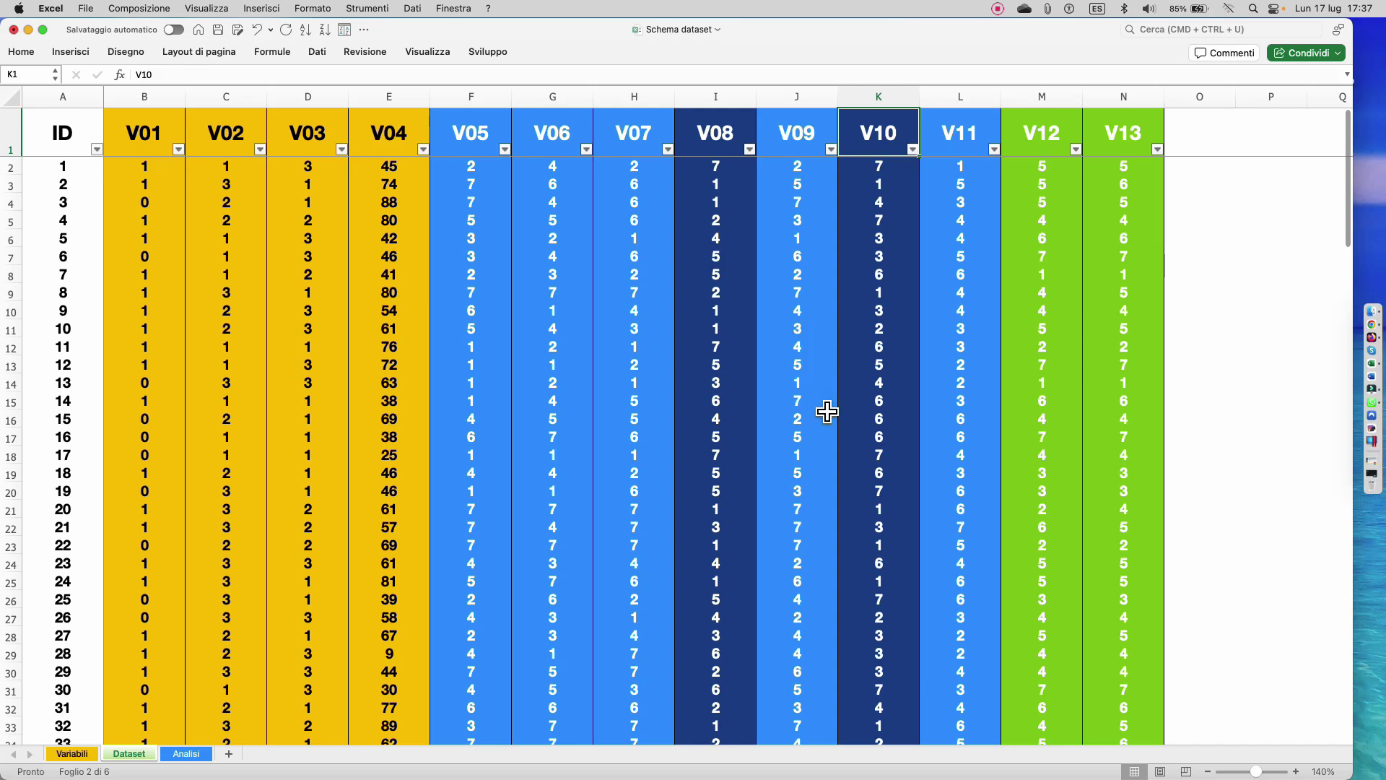
pyautogui.click(72, 753)
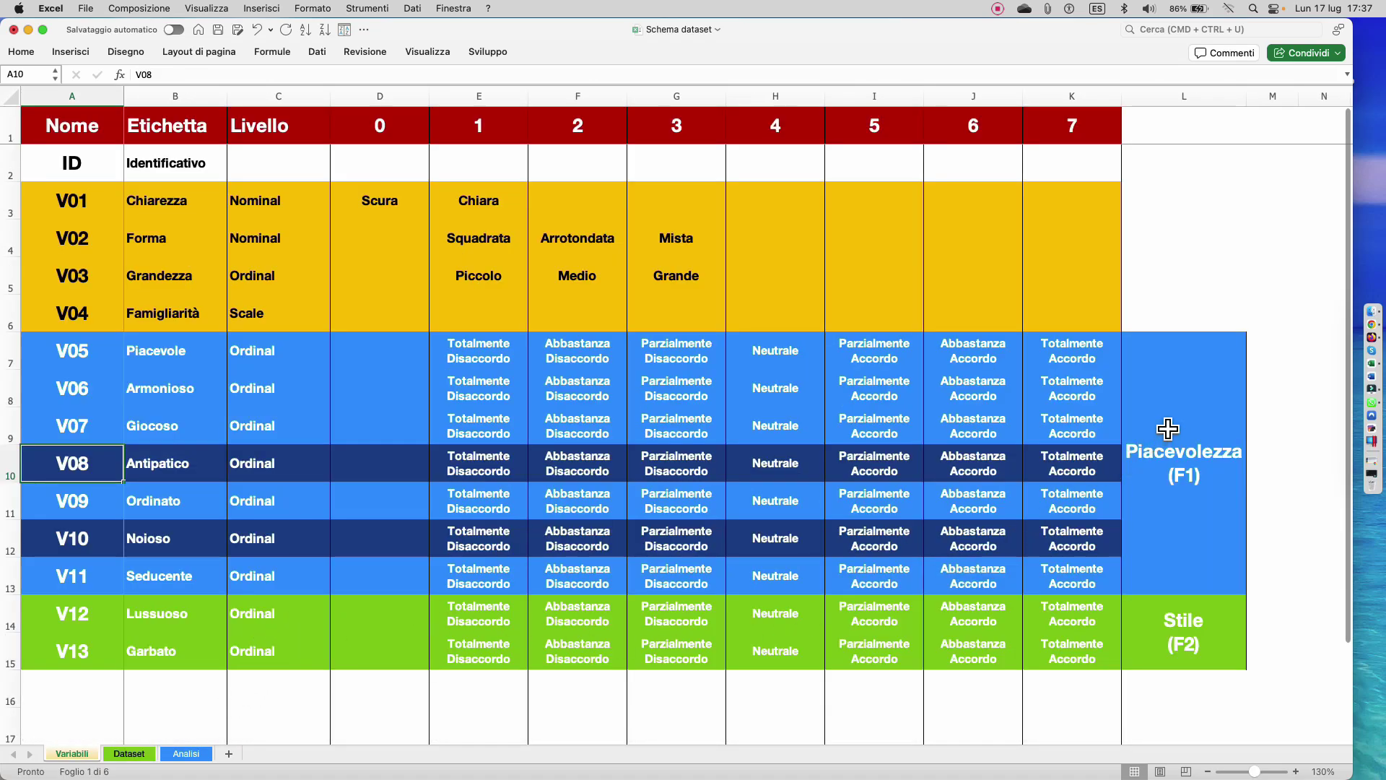
pyautogui.moveTo(73, 350); pyautogui.dragTo(72, 575)
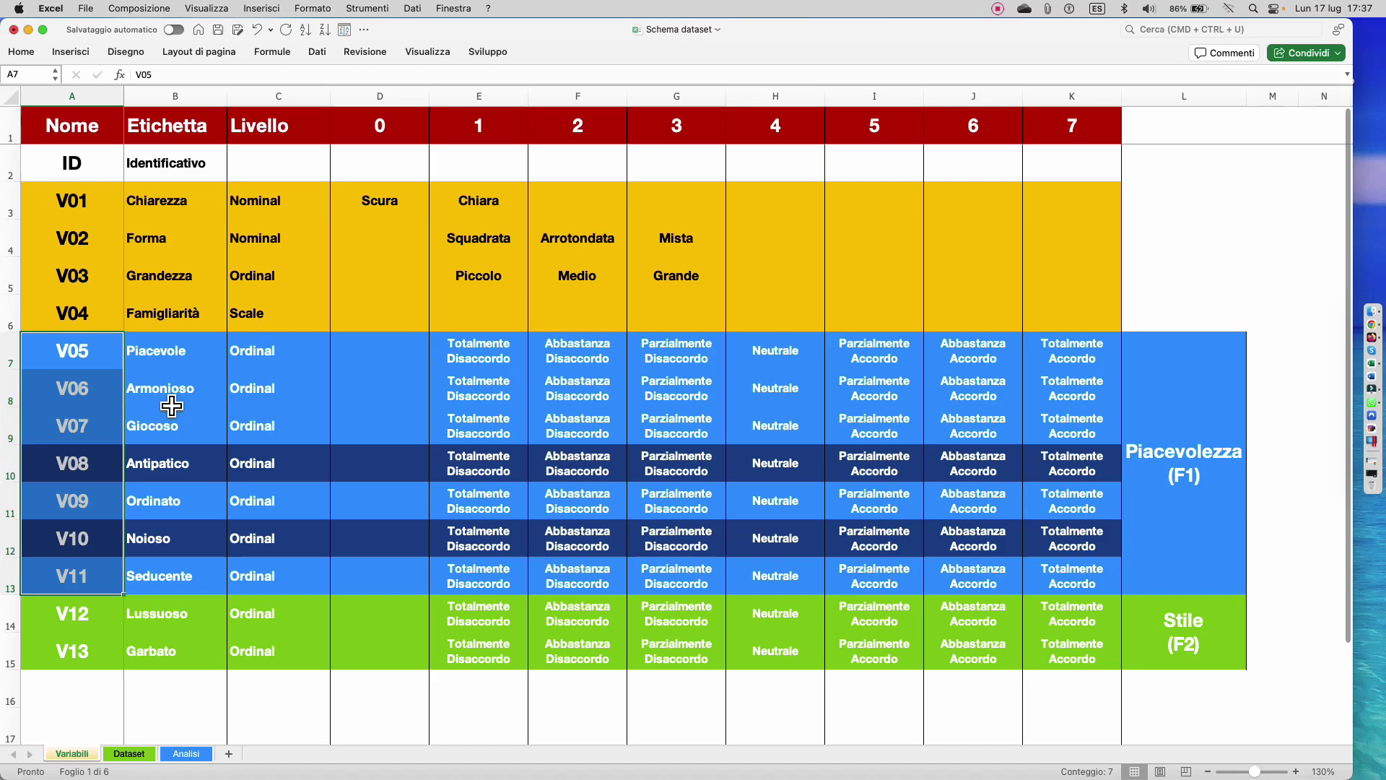
pyautogui.moveTo(101, 350); pyautogui.dragTo(45, 604)
pyautogui.click(1165, 413)
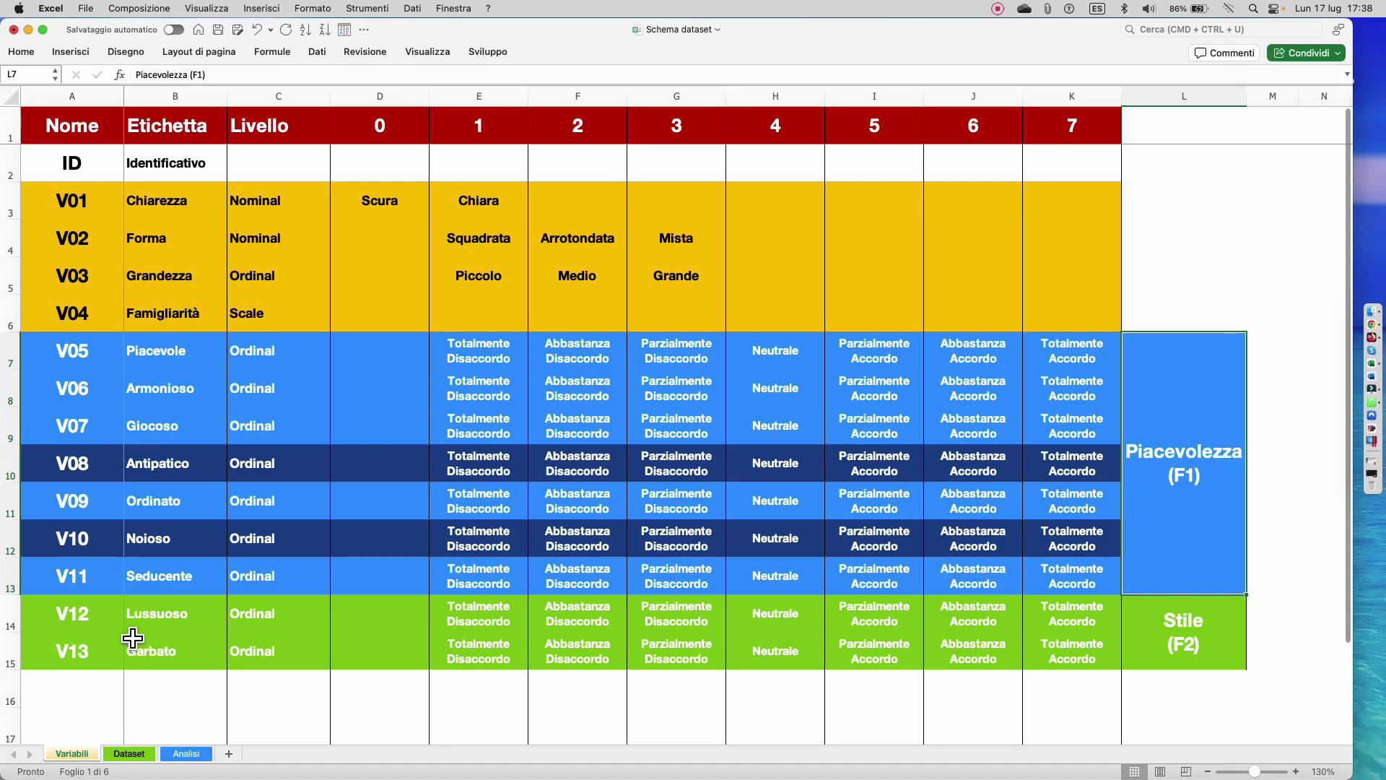
pyautogui.moveTo(101, 620); pyautogui.dragTo(108, 650)
pyautogui.click(1195, 632)
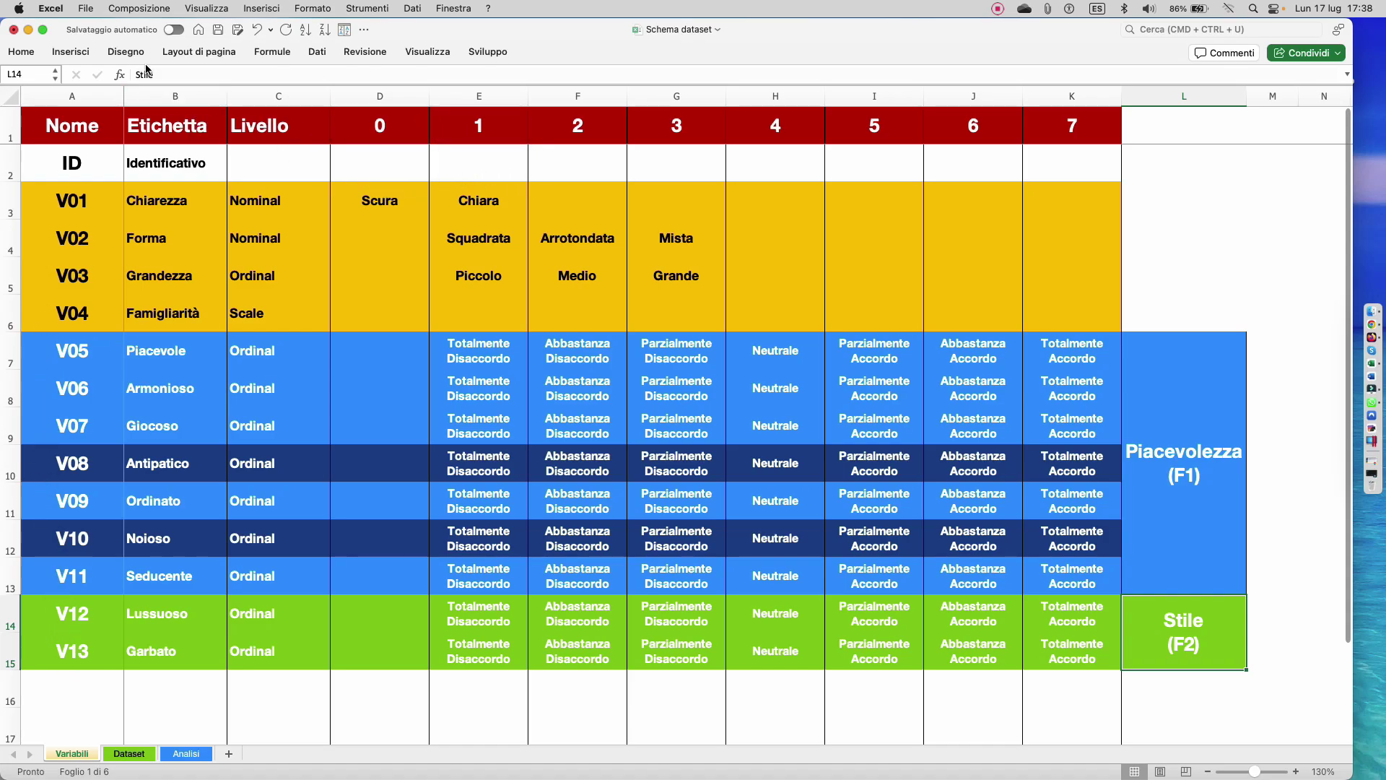
pyautogui.click(177, 97)
pyautogui.click(269, 99)
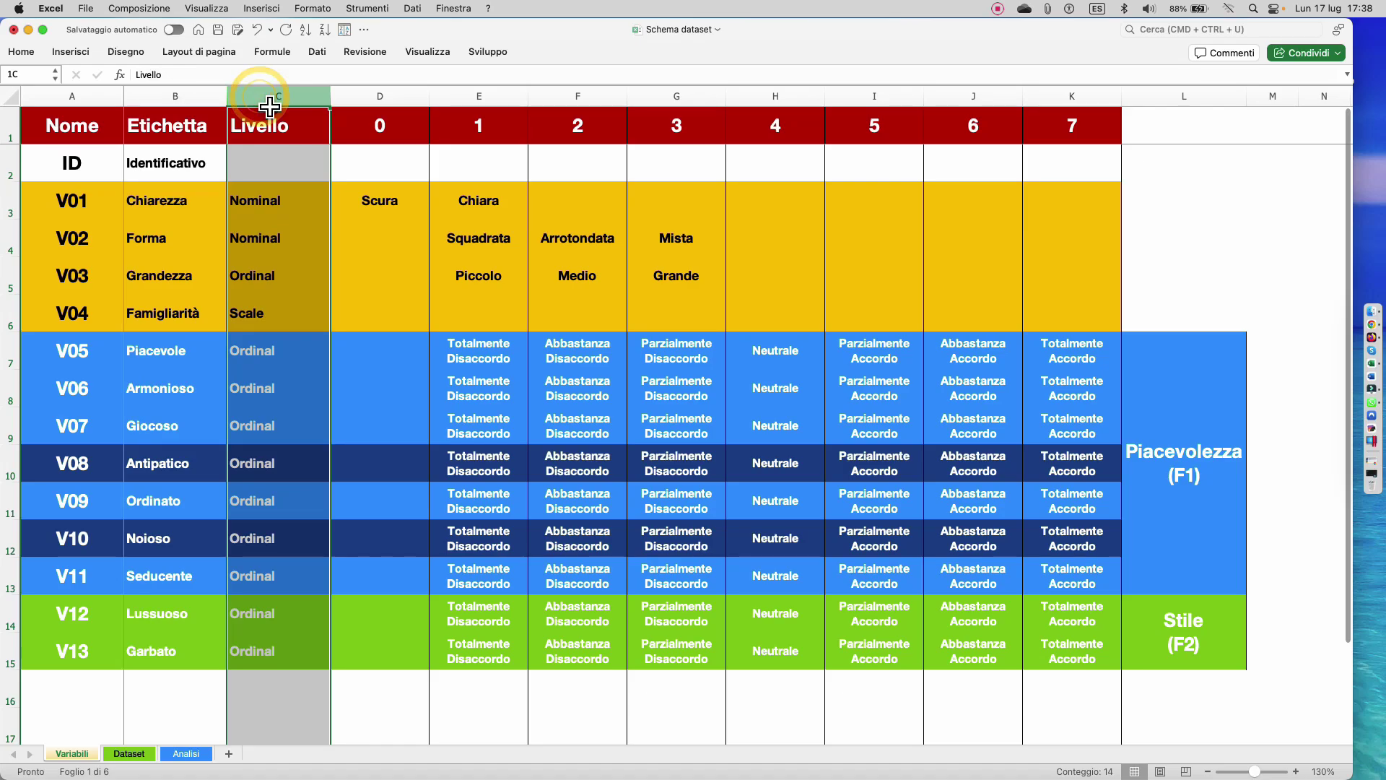
pyautogui.moveTo(387, 158)
pyautogui.mouseDown()
pyautogui.moveTo(1000, 439)
pyautogui.moveTo(1226, 660)
pyautogui.mouseUp()
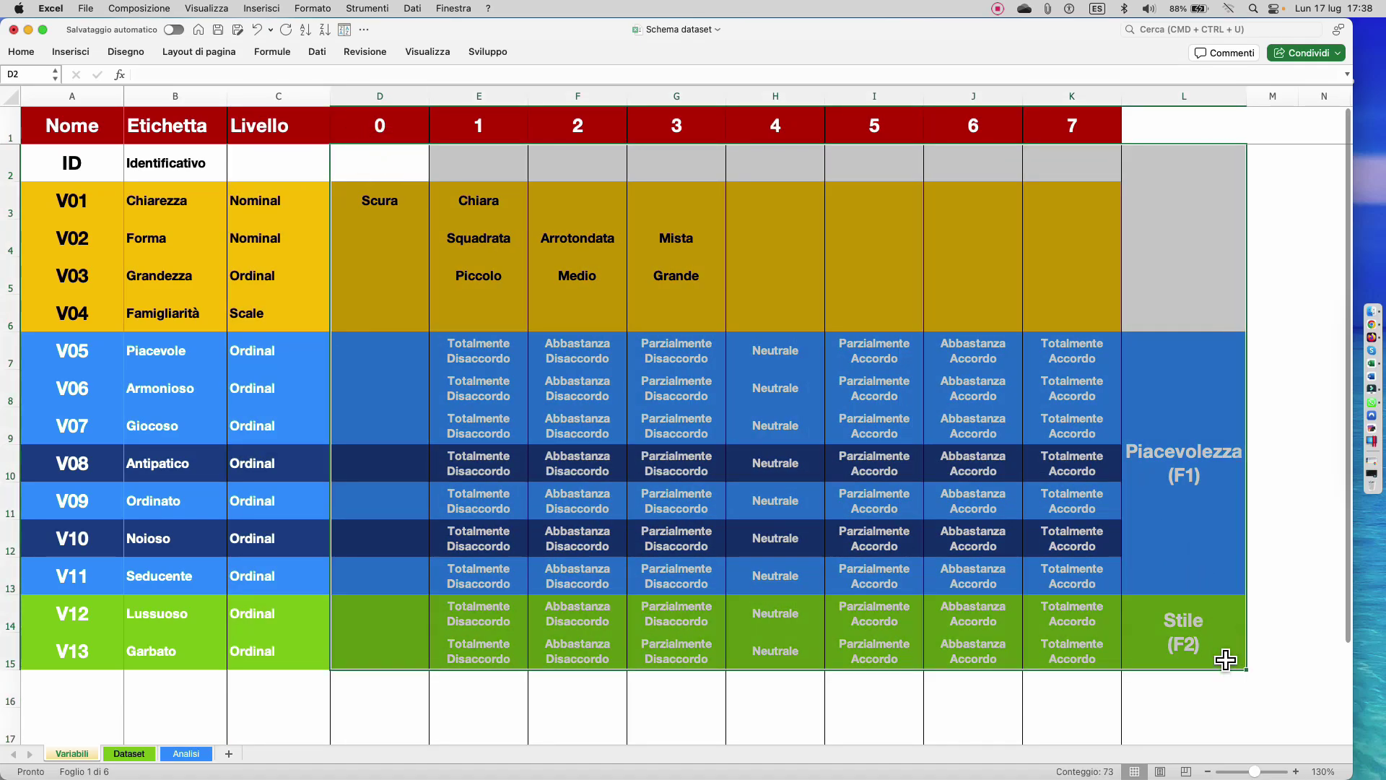
pyautogui.hotkey('ctrl', 'Home')
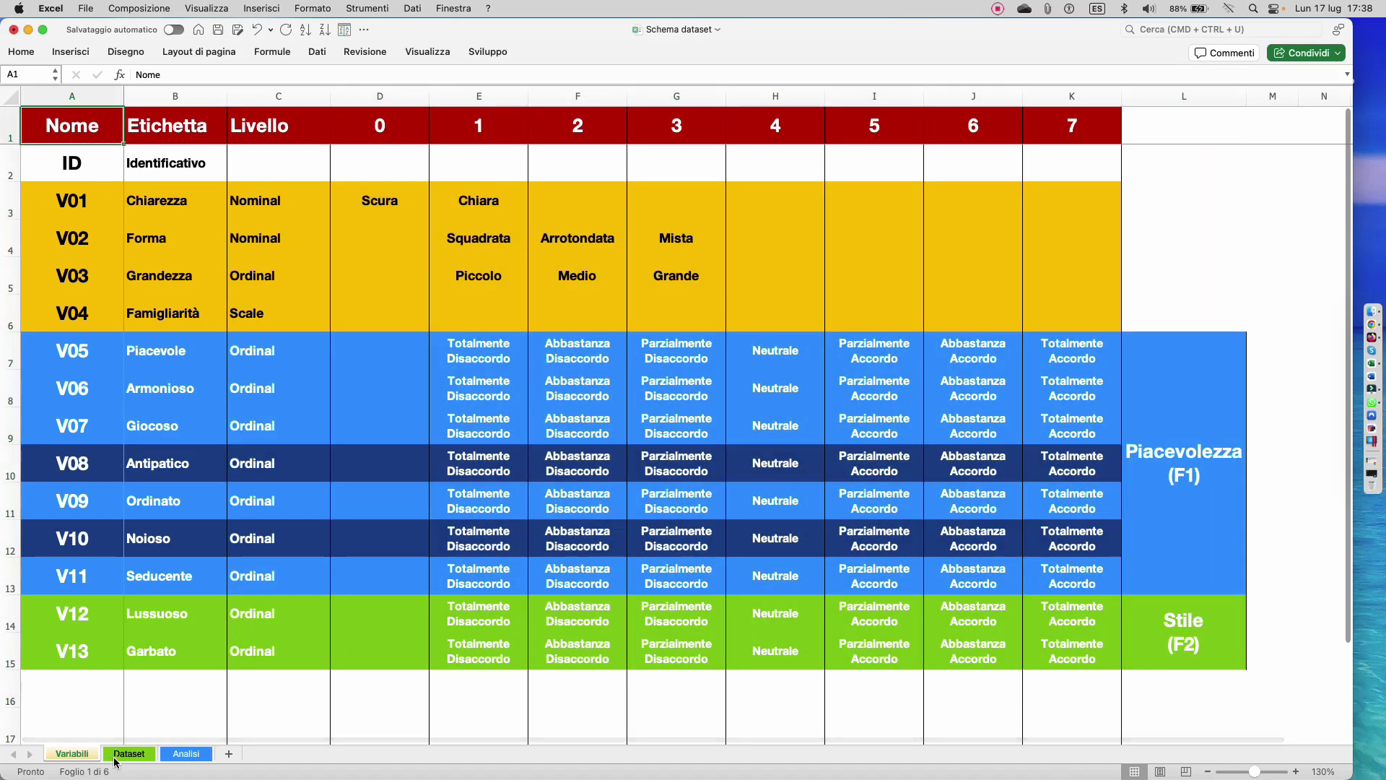
pyautogui.click(115, 757)
pyautogui.moveTo(175, 108); pyautogui.dragTo(1119, 306)
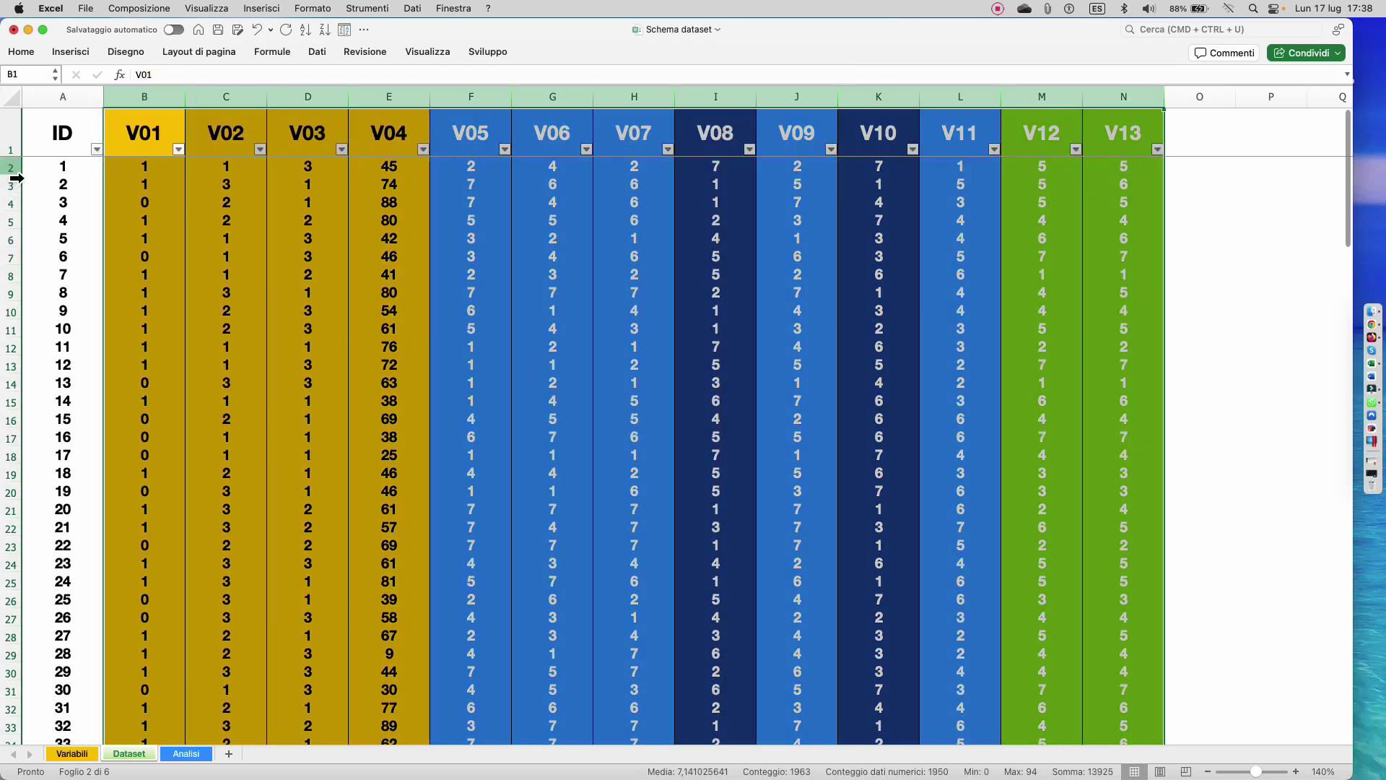
pyautogui.moveTo(11, 168); pyautogui.dragTo(50, 449)
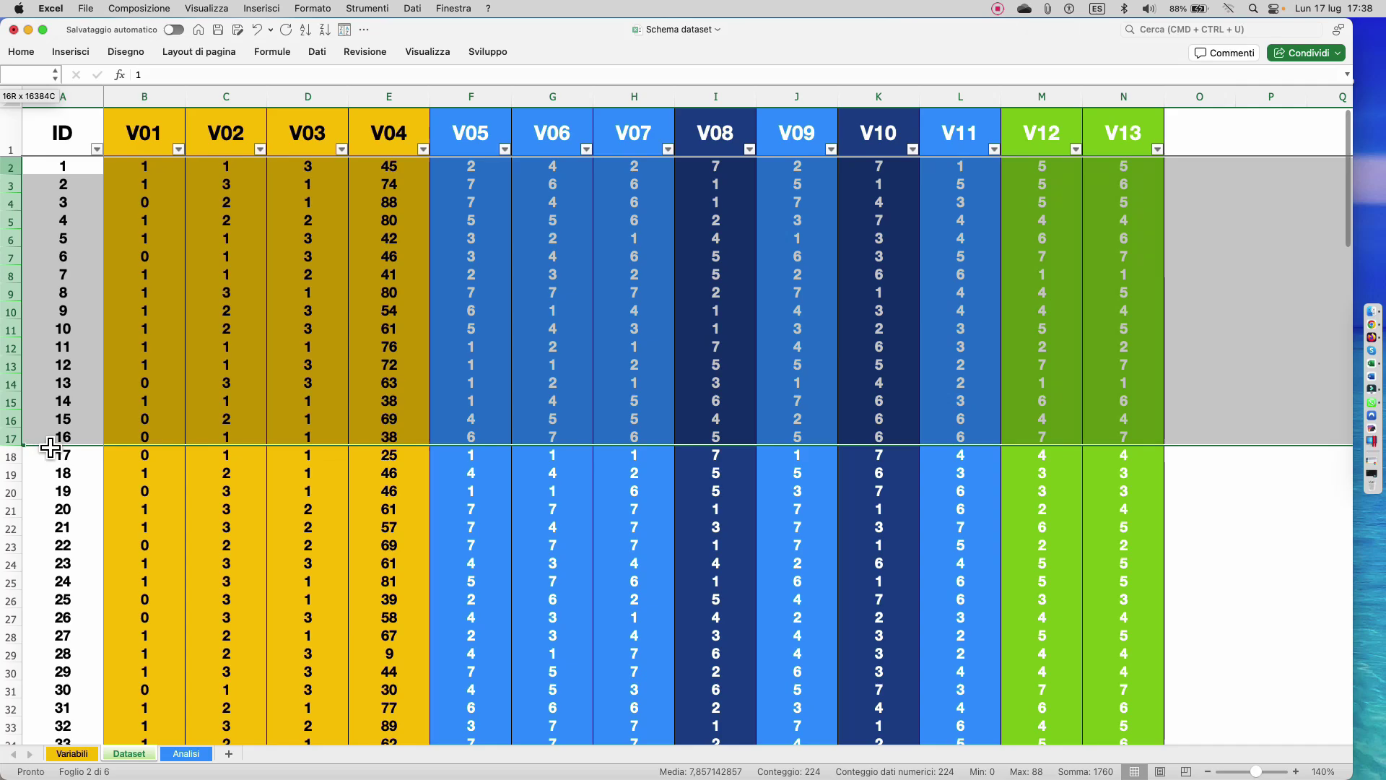
pyautogui.hotkey('ctrl', 'Home')
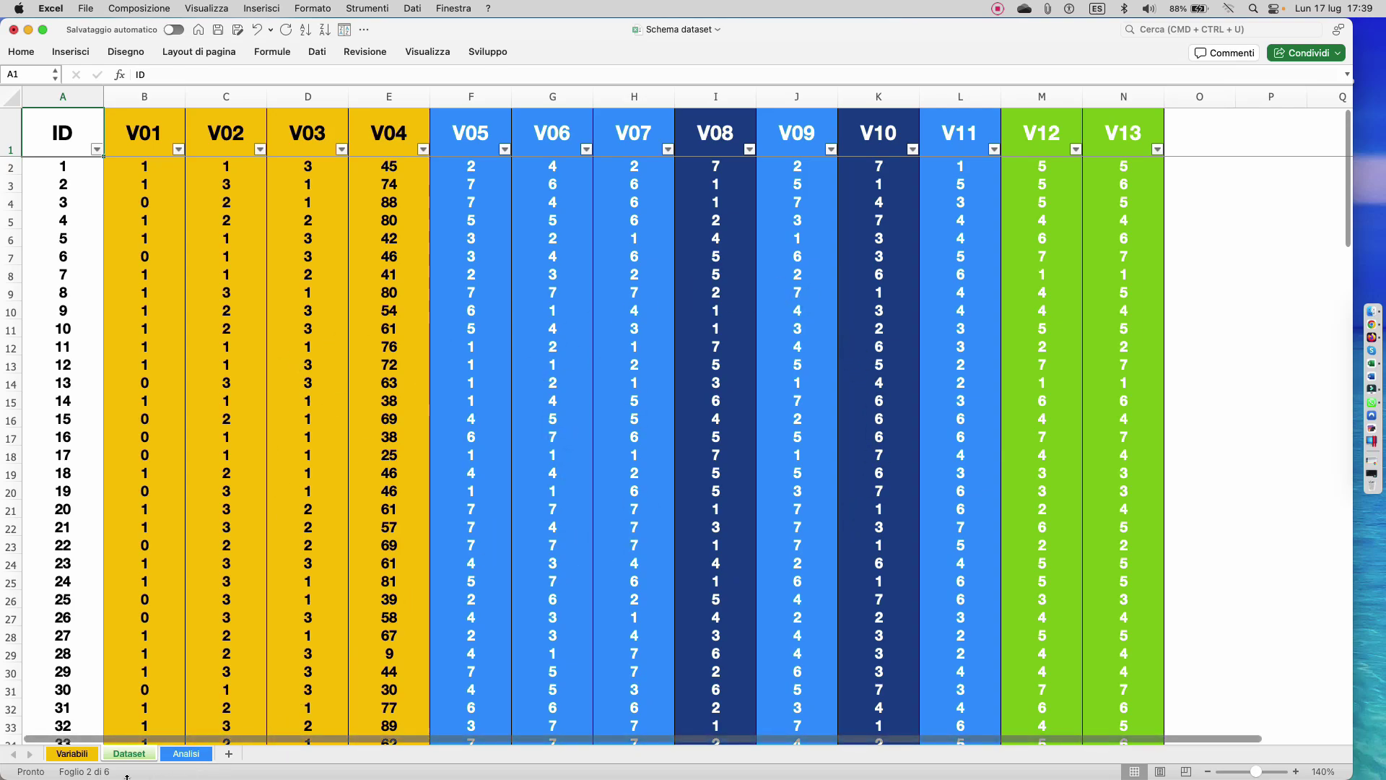
pyautogui.click(72, 753)
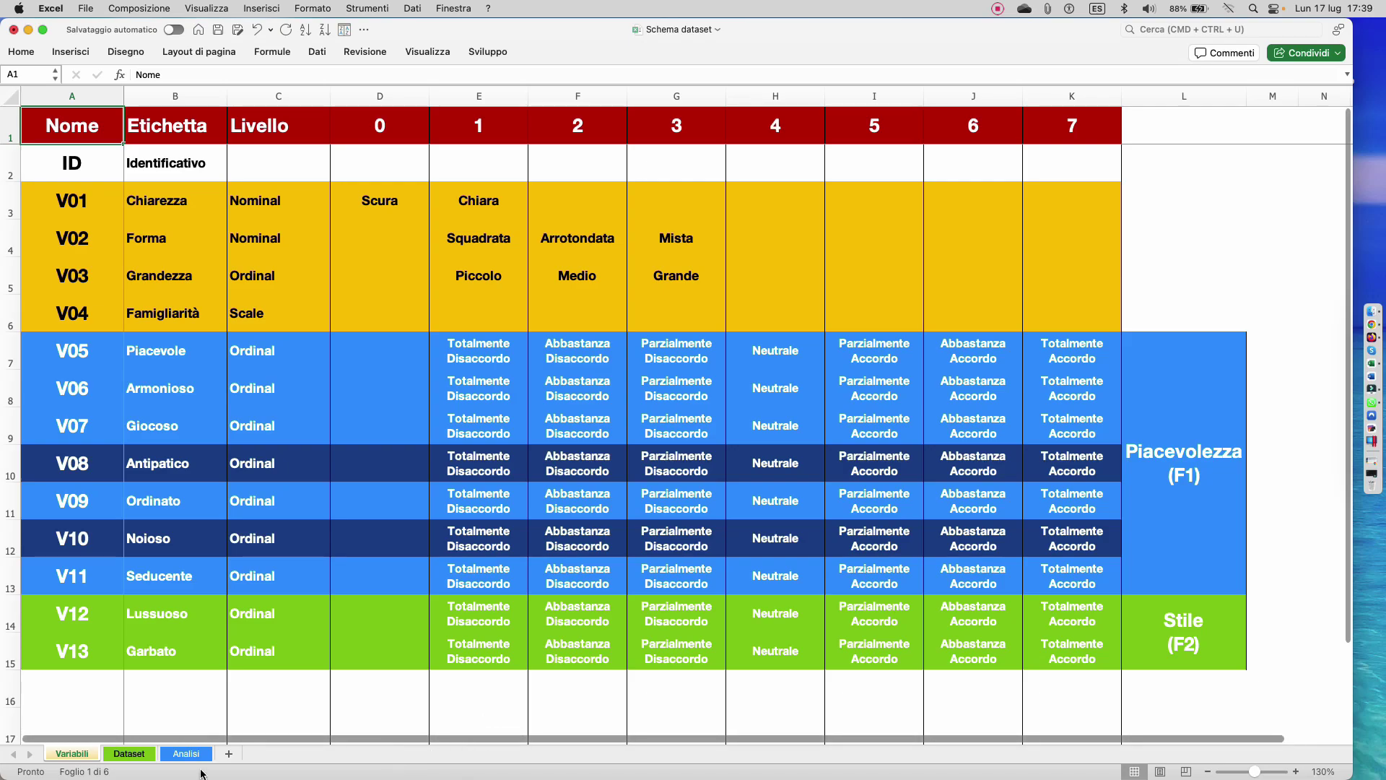
pyautogui.click(186, 753)
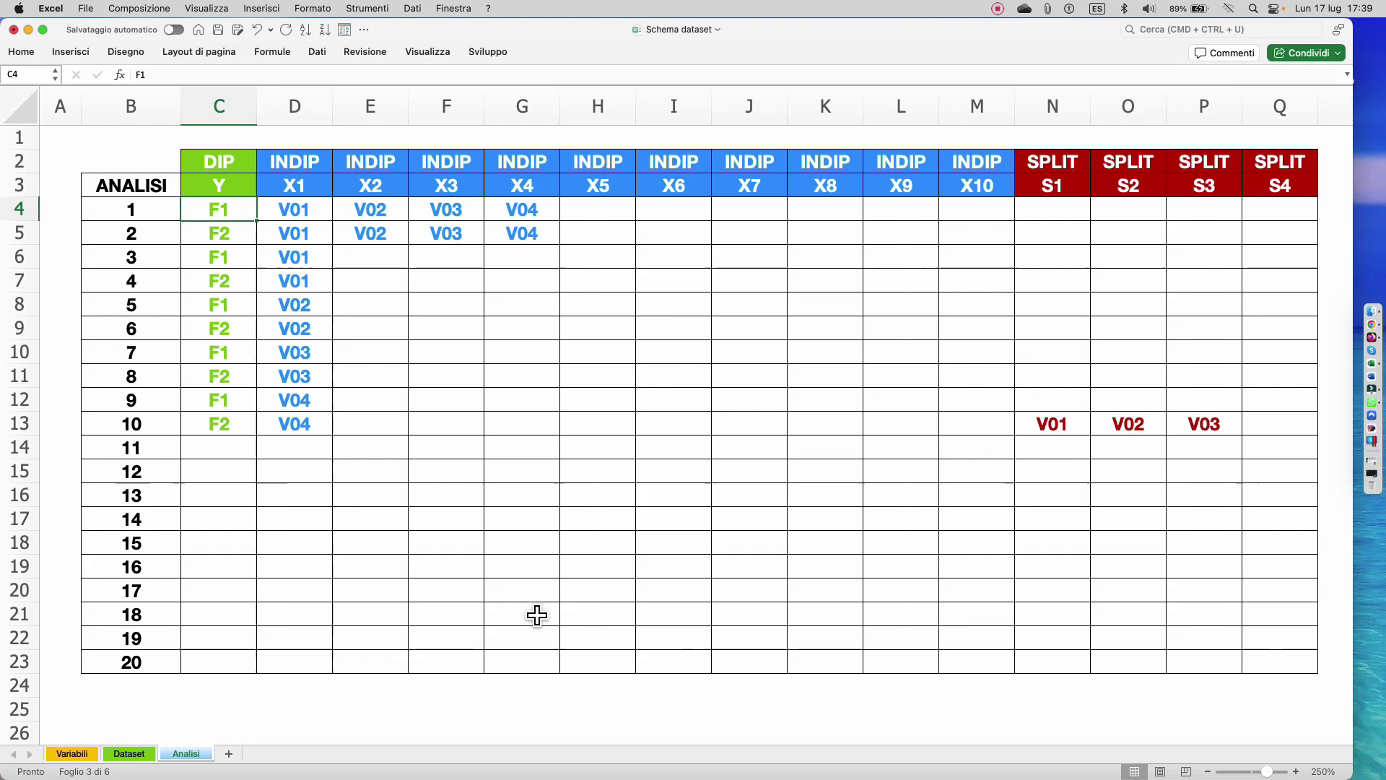
pyautogui.click(73, 753)
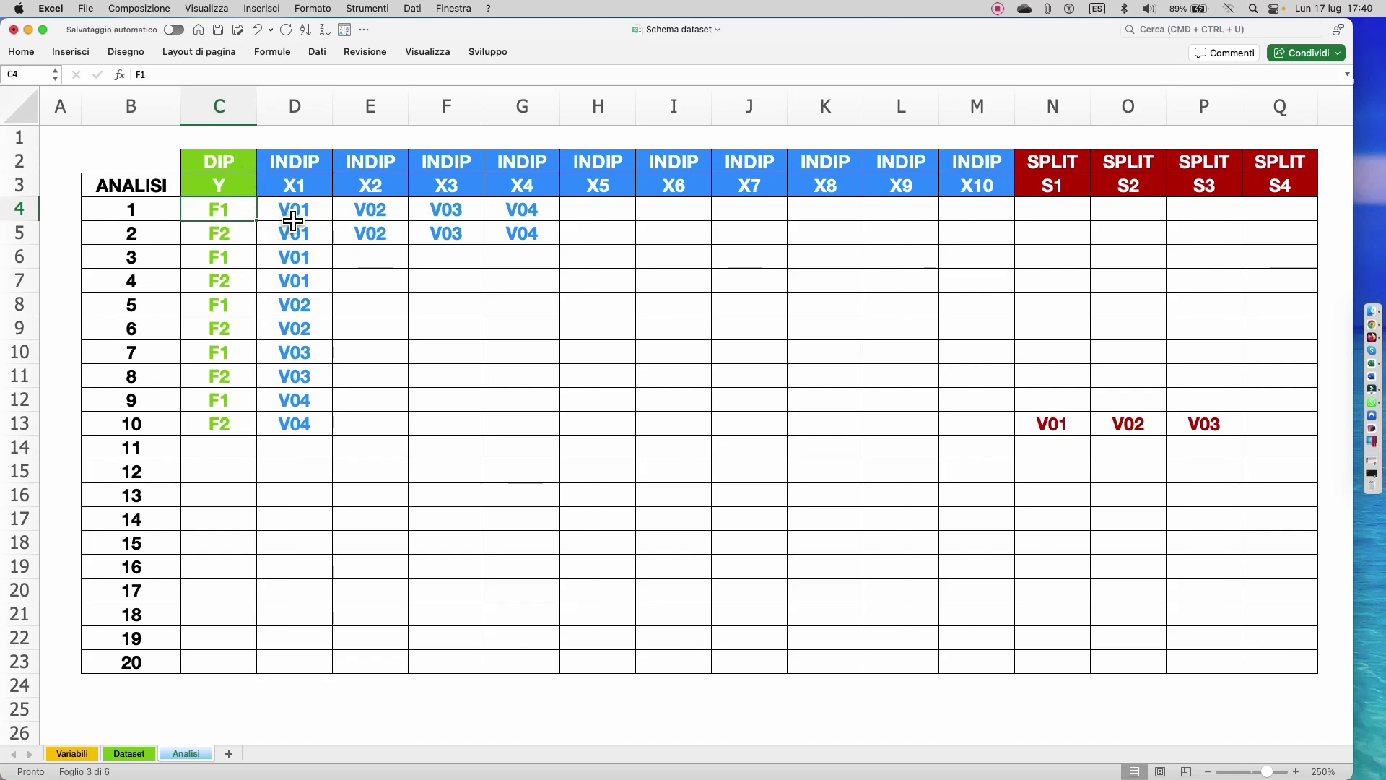
pyautogui.moveTo(293, 214); pyautogui.dragTo(558, 227)
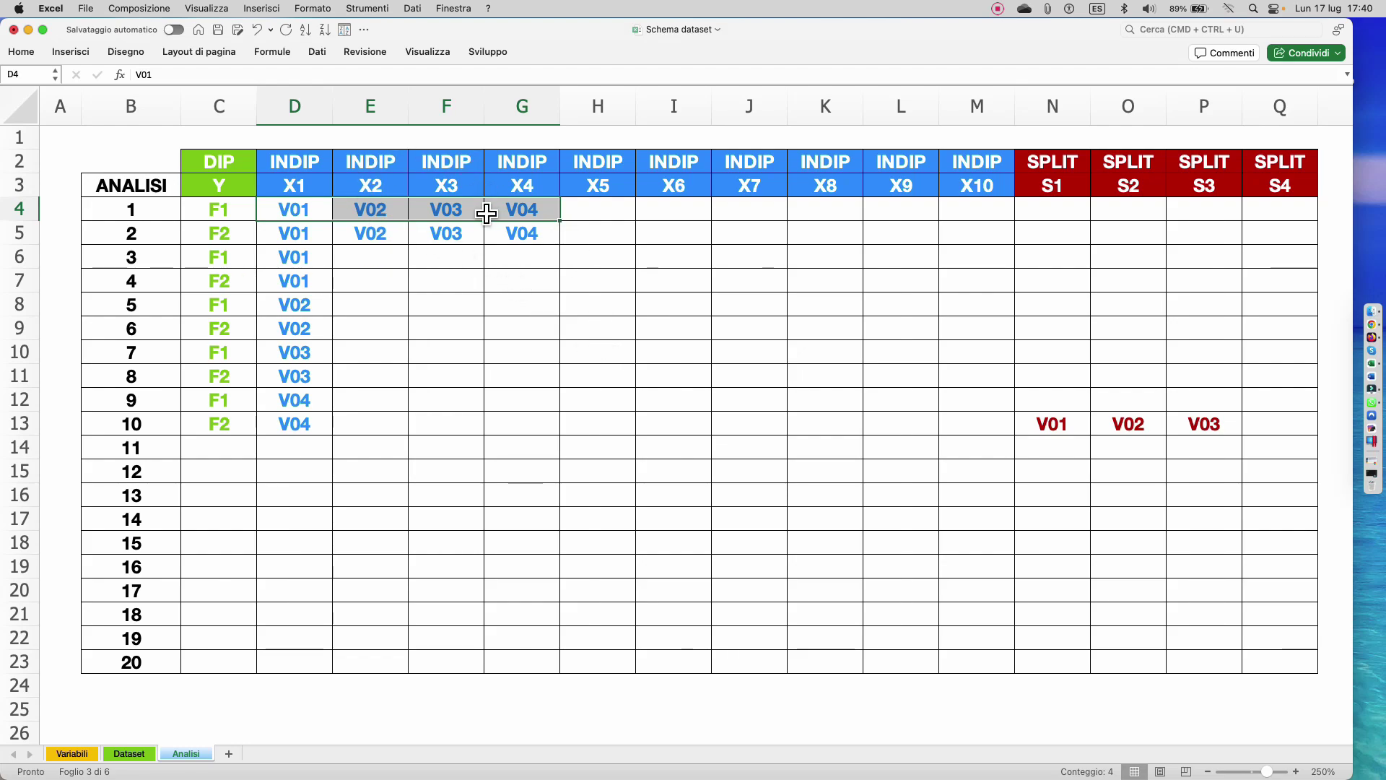
pyautogui.moveTo(246, 237); pyautogui.dragTo(516, 235)
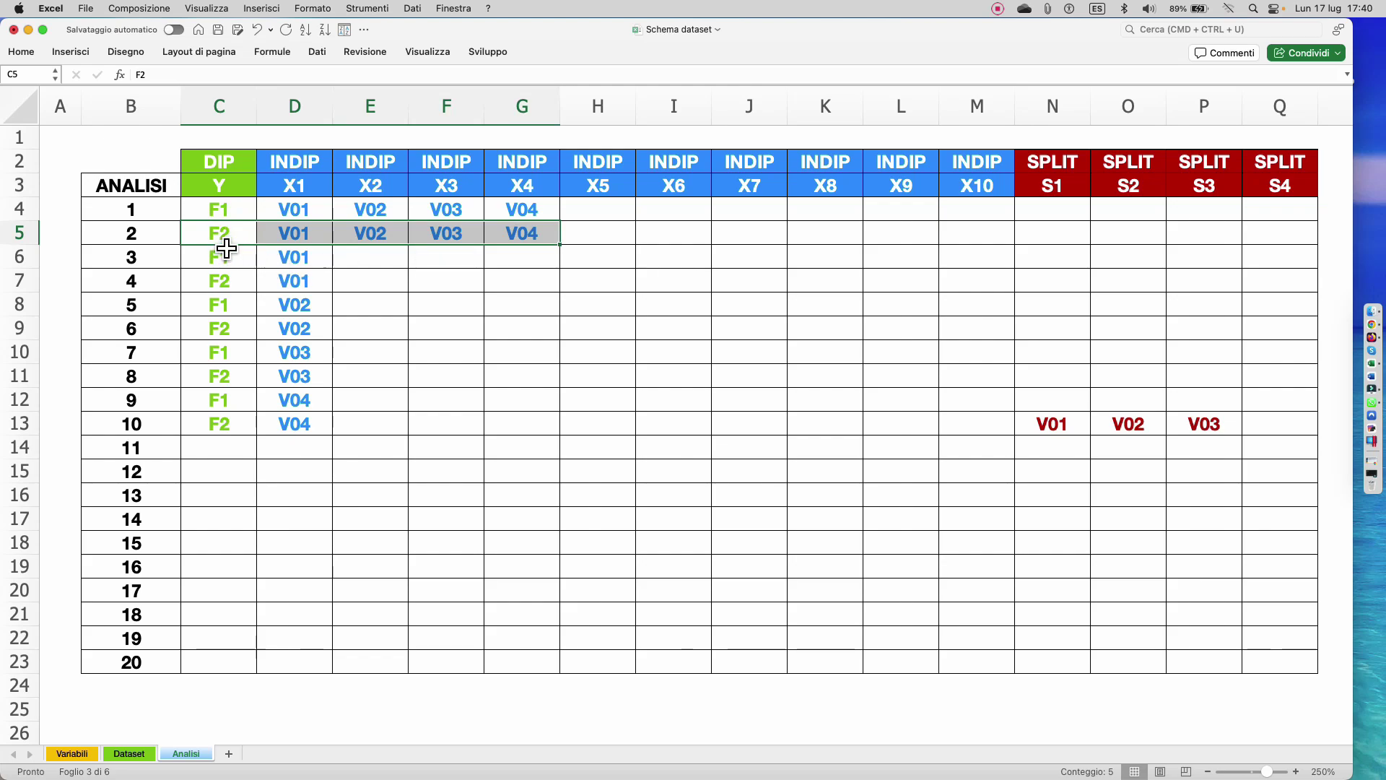
pyautogui.click(92, 755)
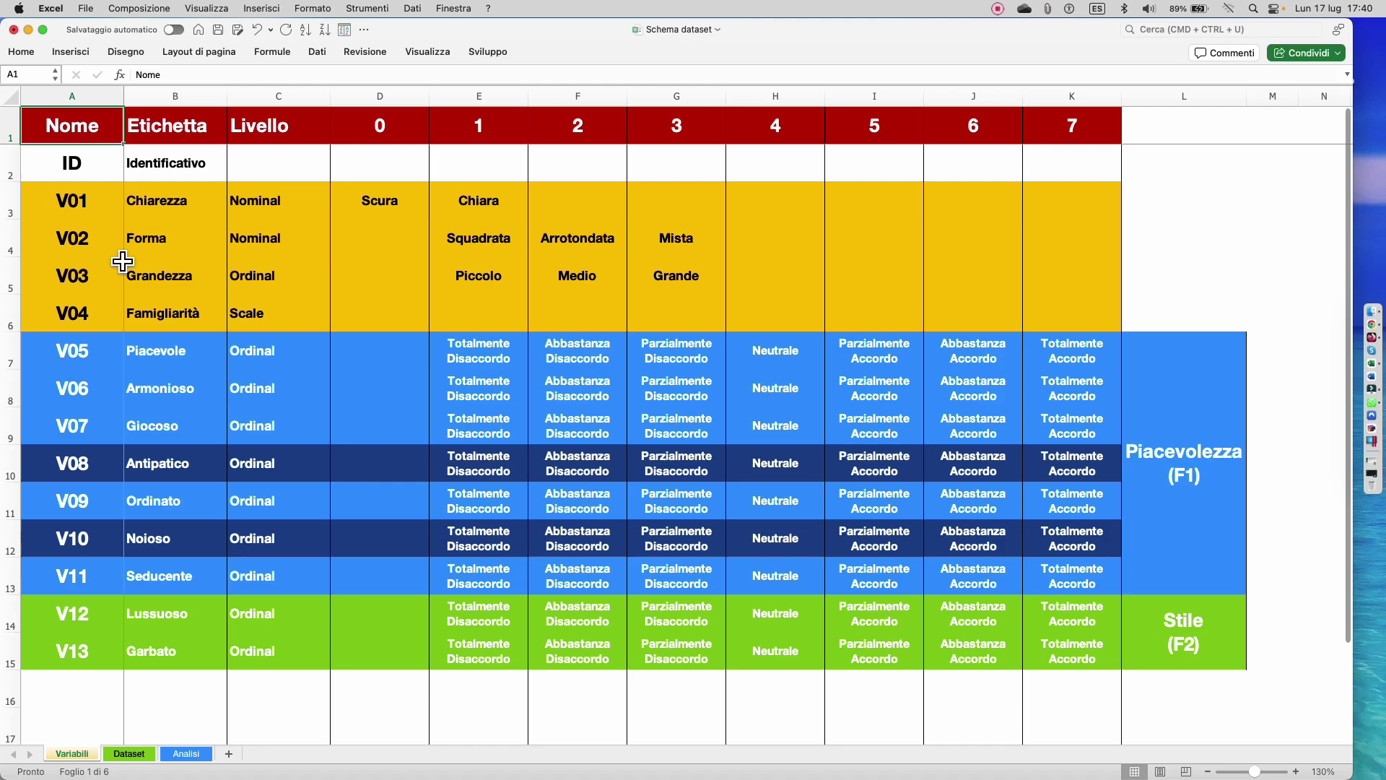
# - Point out factors Piacevolezza (F1) and Stile (F2) with codes V01–V04, then open Analisi
pyautogui.click(1176, 413)
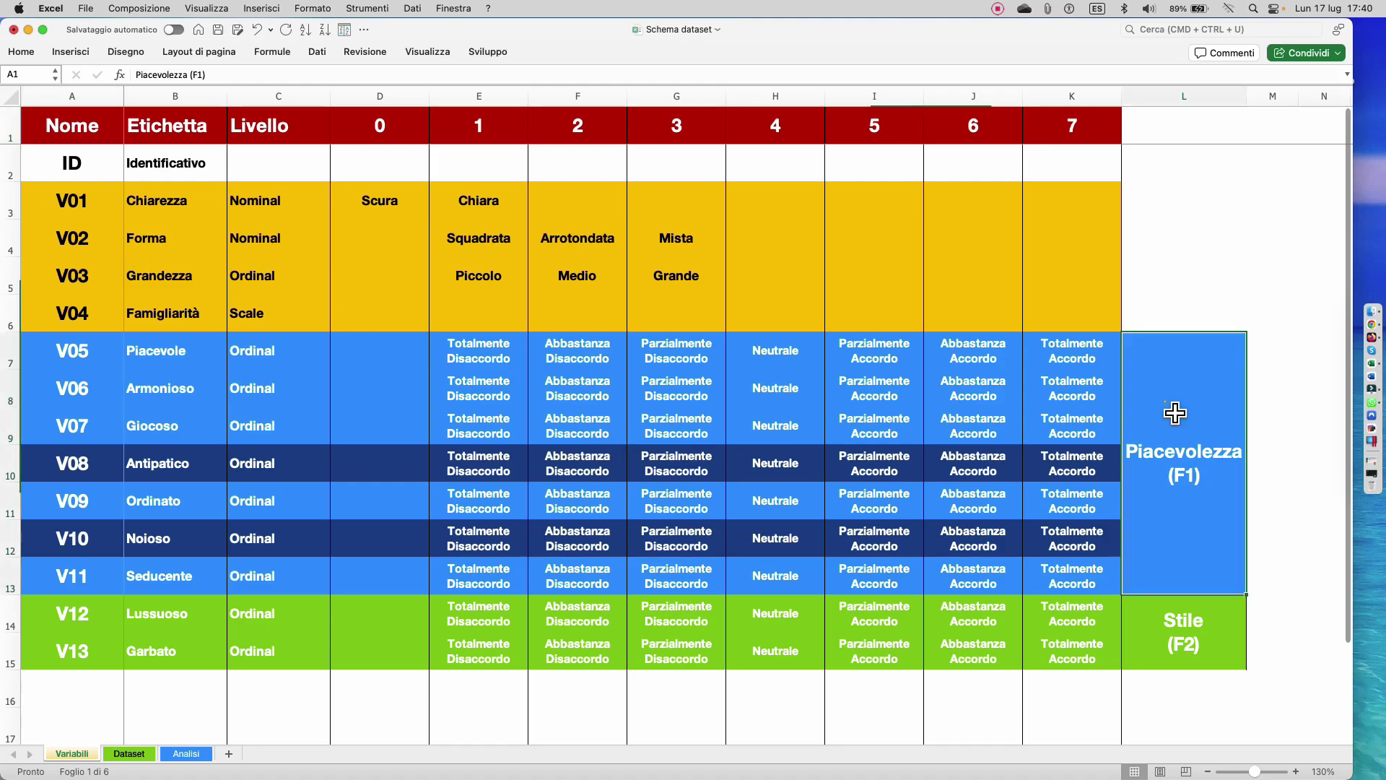
pyautogui.moveTo(62, 200); pyautogui.dragTo(72, 316)
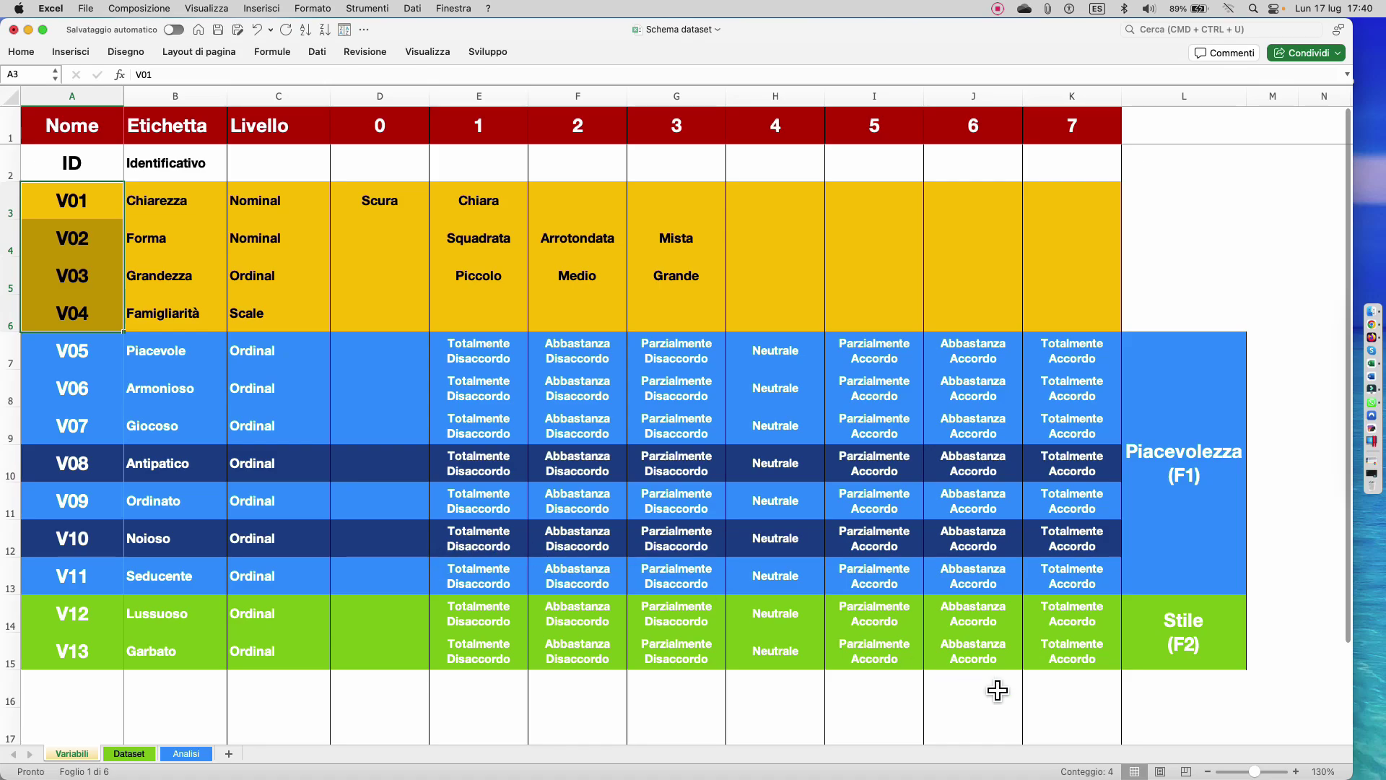
pyautogui.click(1202, 653)
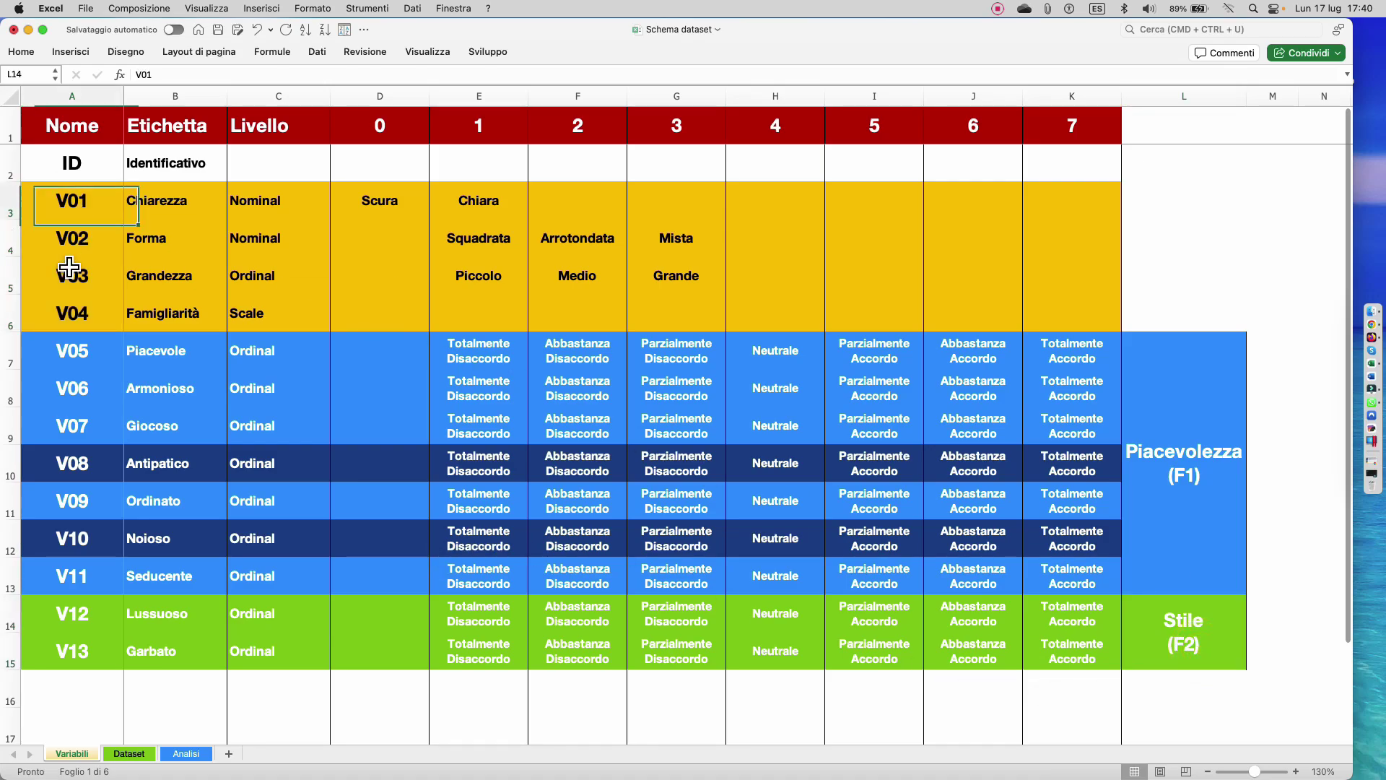
pyautogui.moveTo(52, 188); pyautogui.dragTo(72, 315)
pyautogui.click(185, 754)
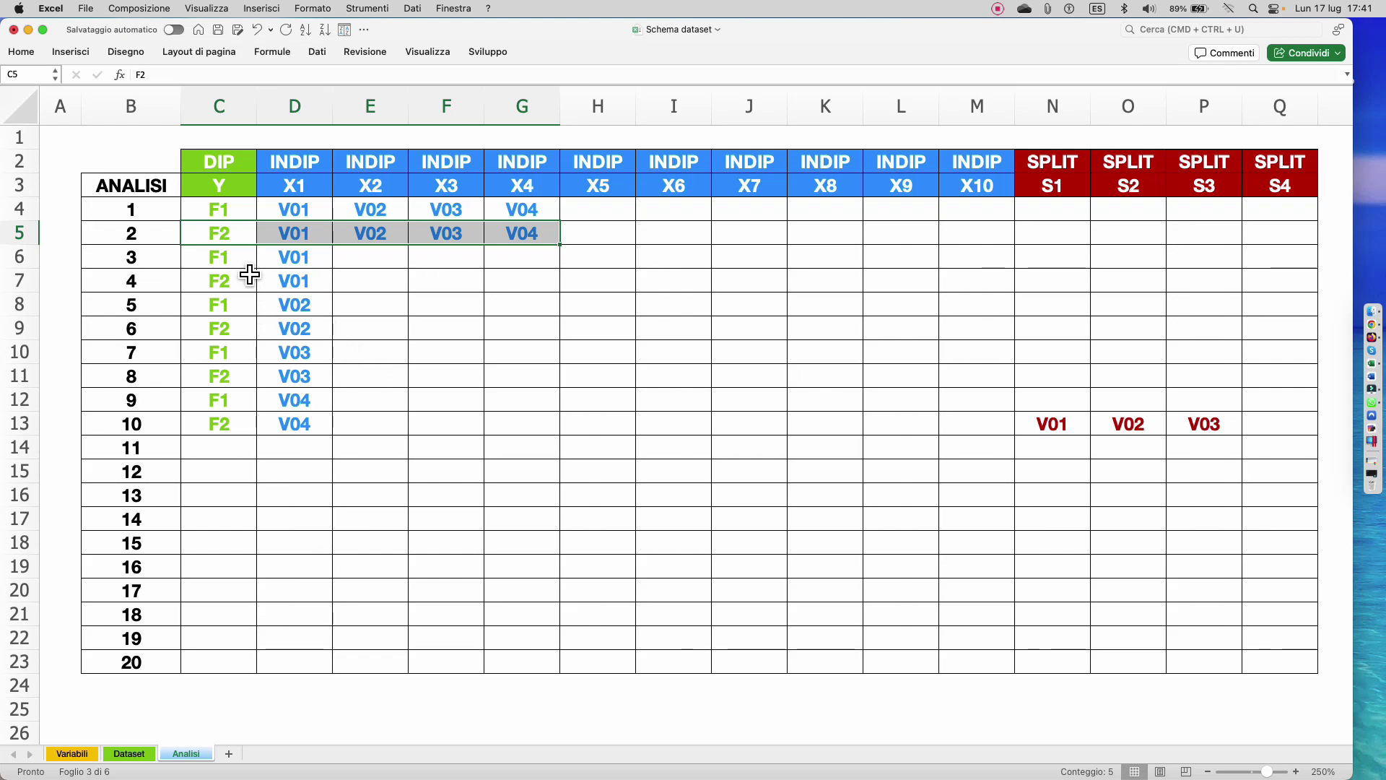
# - Select the outcome and V01 predictor cells of analyses 3 and 4
pyautogui.moveTo(245, 260); pyautogui.dragTo(278, 282)
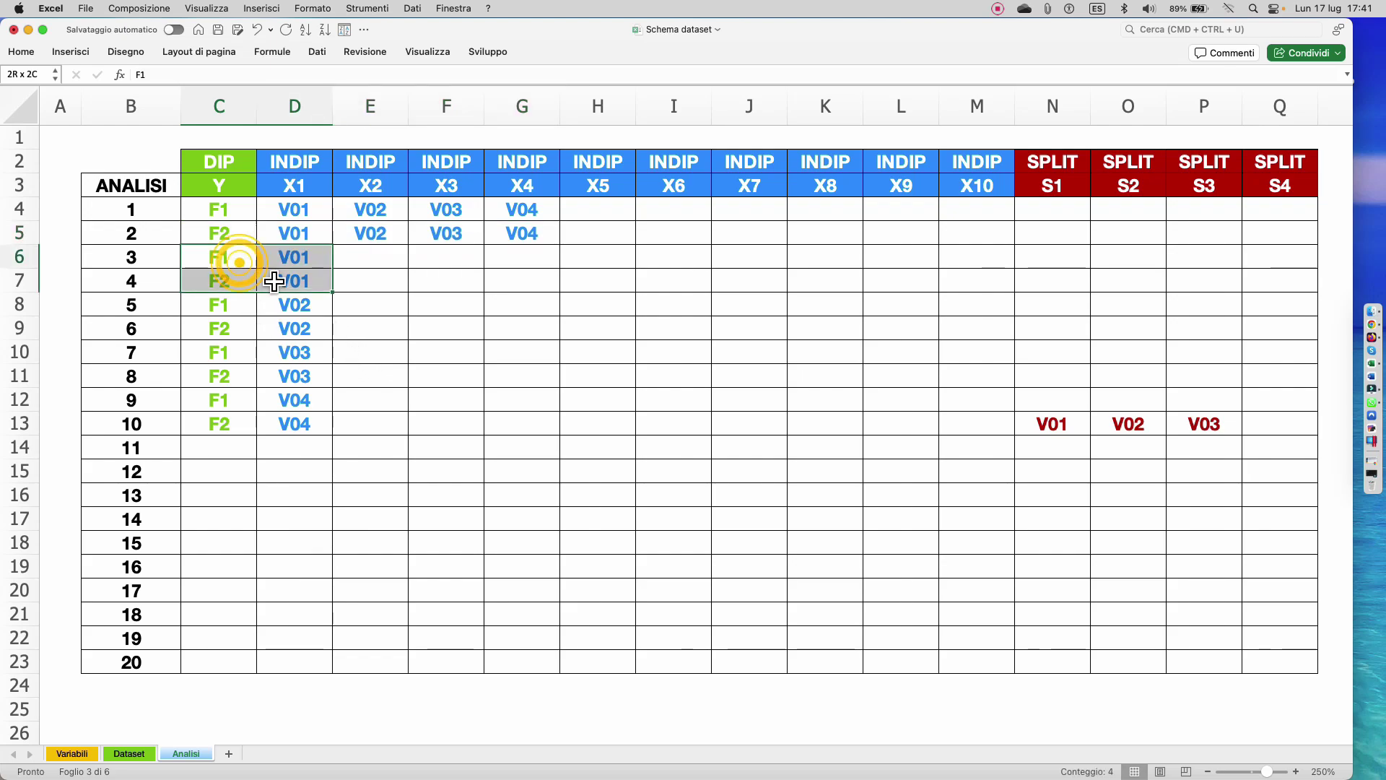
pyautogui.click(234, 254)
pyautogui.click(285, 257)
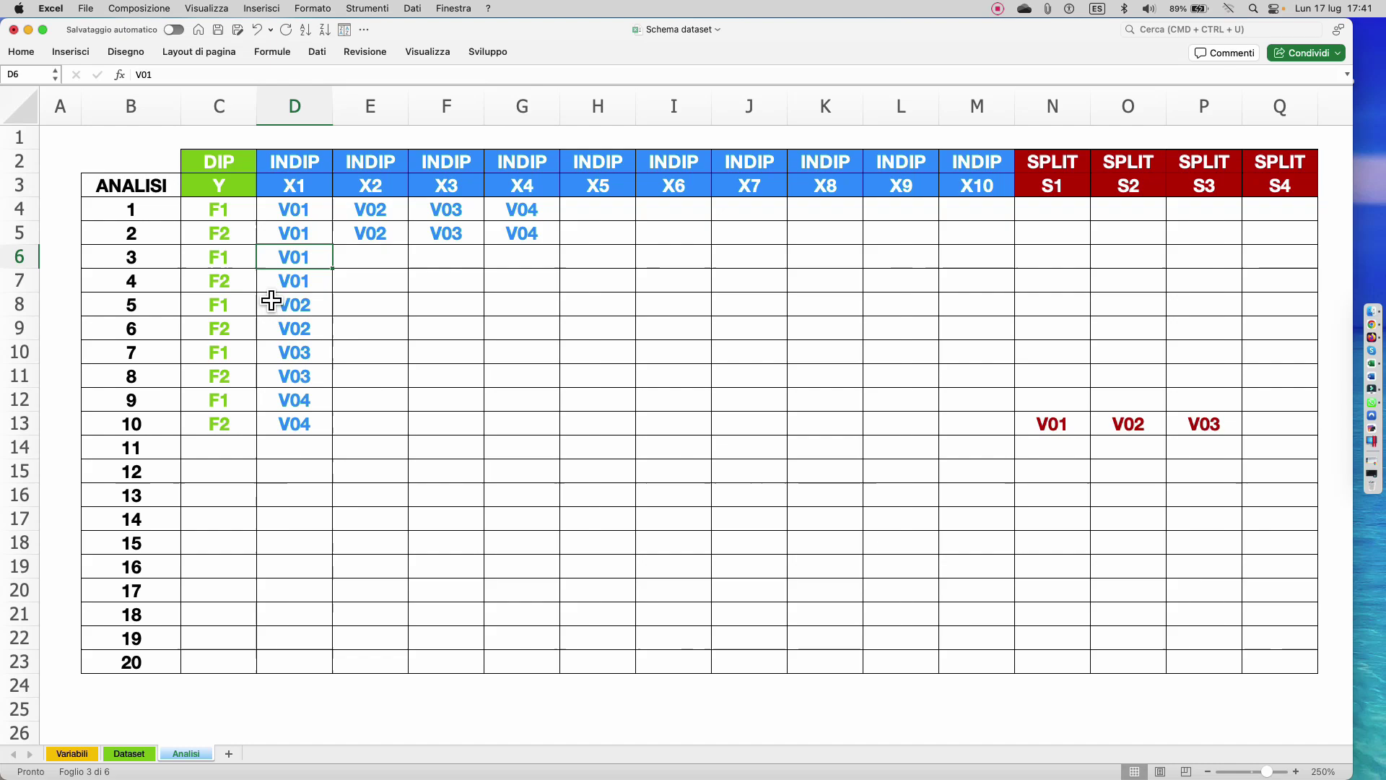
pyautogui.click(249, 283)
pyautogui.click(297, 283)
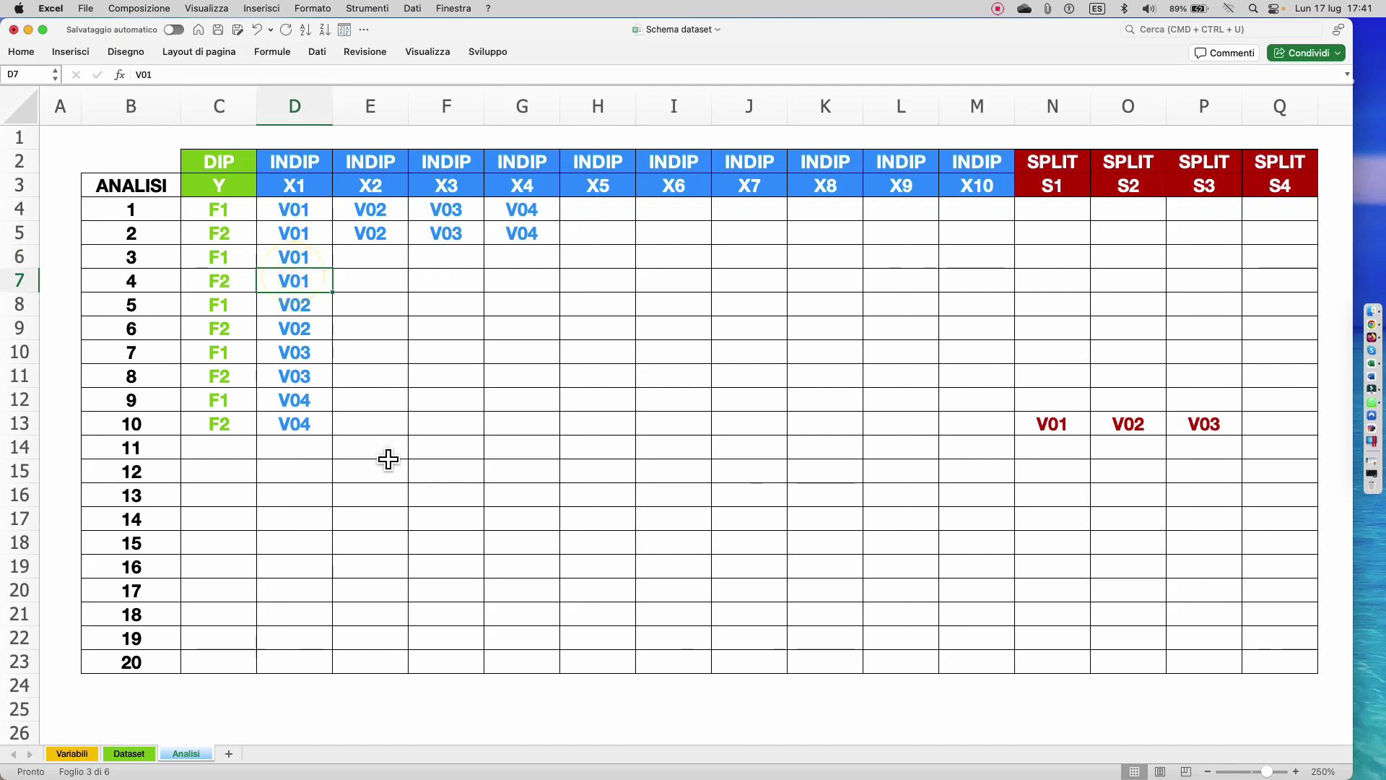
pyautogui.moveTo(249, 262)
pyautogui.mouseDown()
pyautogui.moveTo(270, 281)
pyautogui.moveTo(273, 268)
pyautogui.mouseUp()
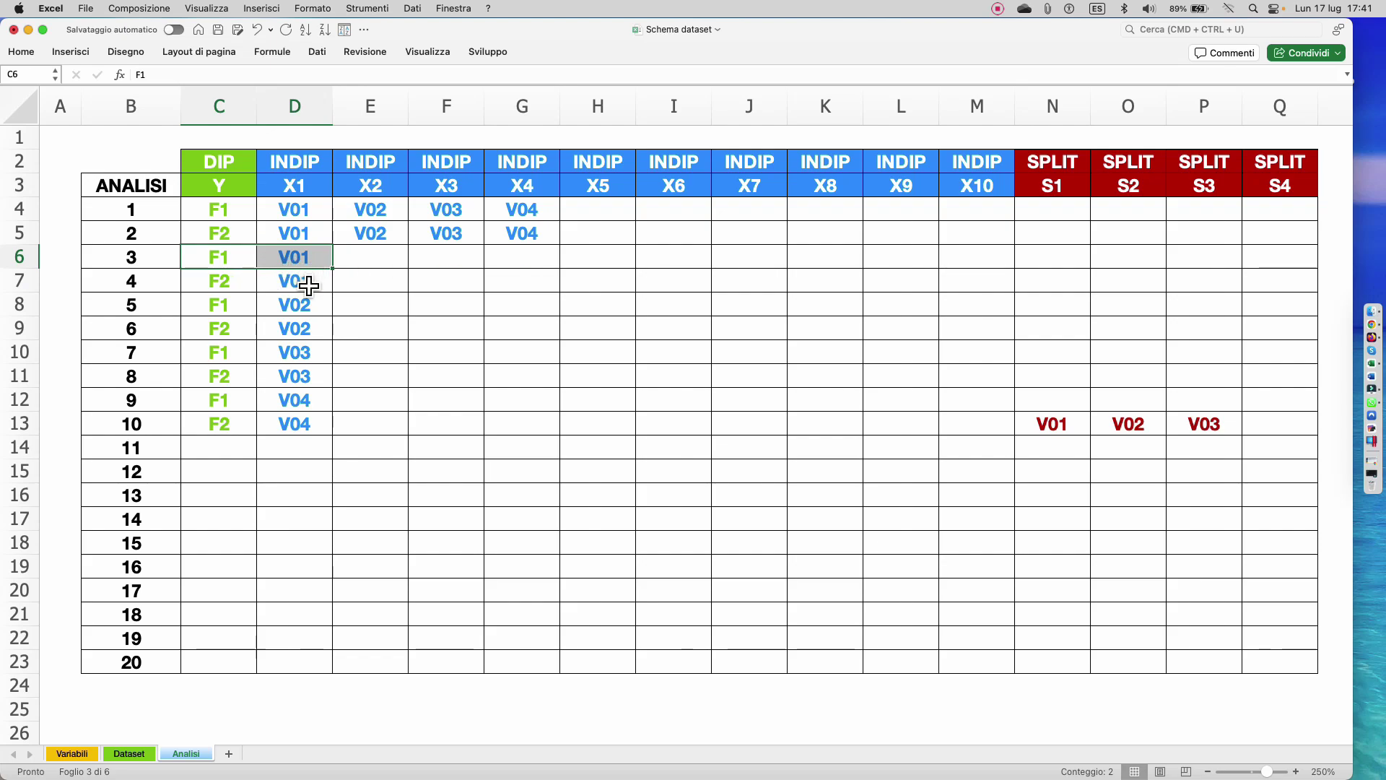
# - Step through the later pairings, including analysis 8's F2–V03 and analysis 9's V04, then return to Variabili
pyautogui.moveTo(223, 304); pyautogui.dragTo(309, 307)
pyautogui.moveTo(226, 351); pyautogui.dragTo(318, 354)
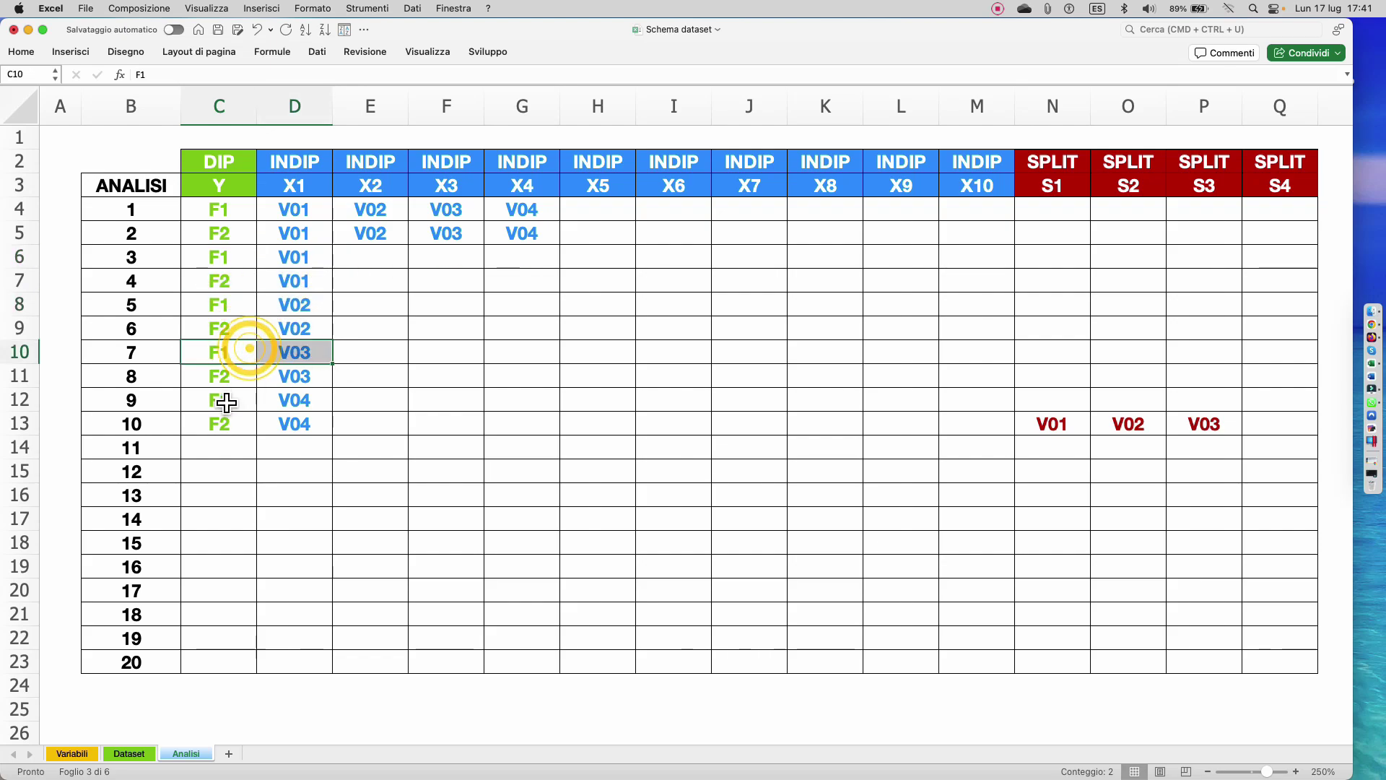
pyautogui.moveTo(226, 377); pyautogui.dragTo(316, 388)
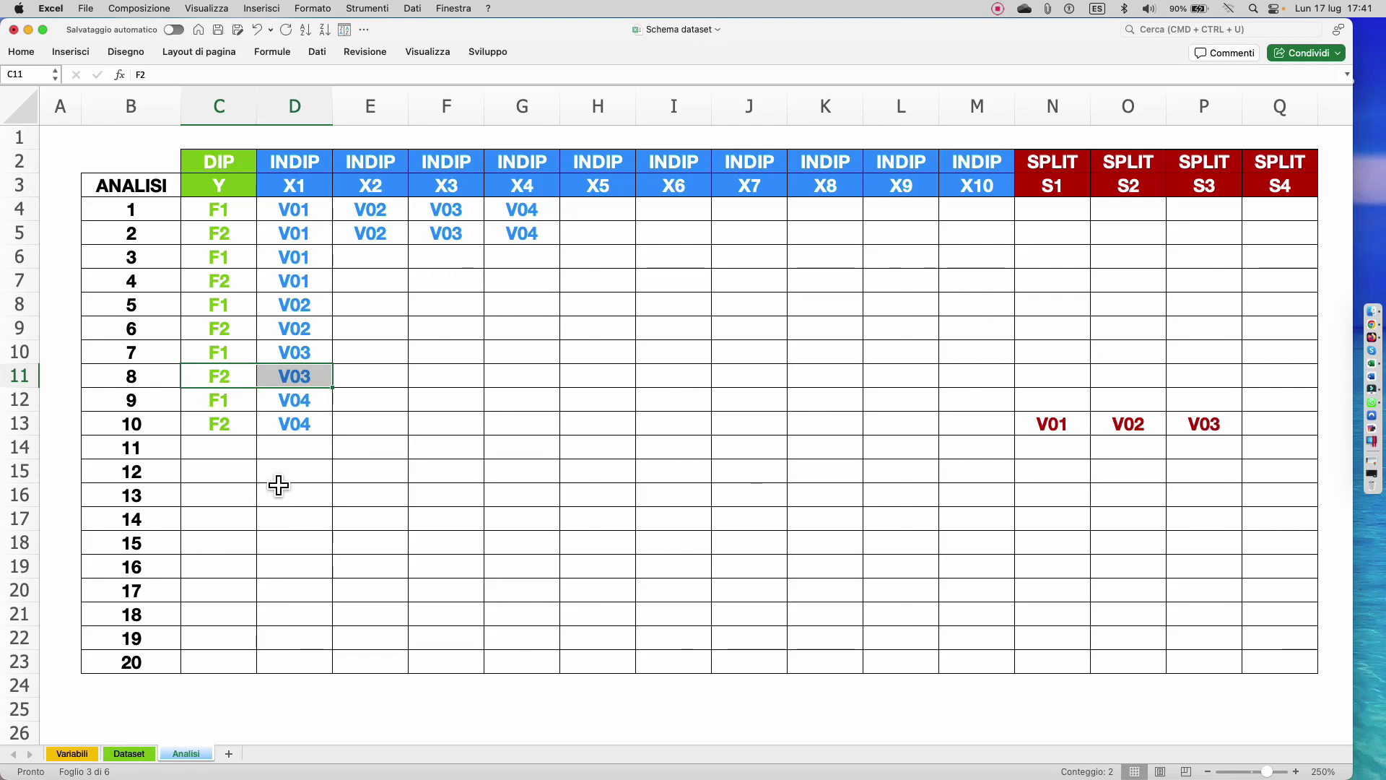
pyautogui.click(232, 406)
pyautogui.click(296, 409)
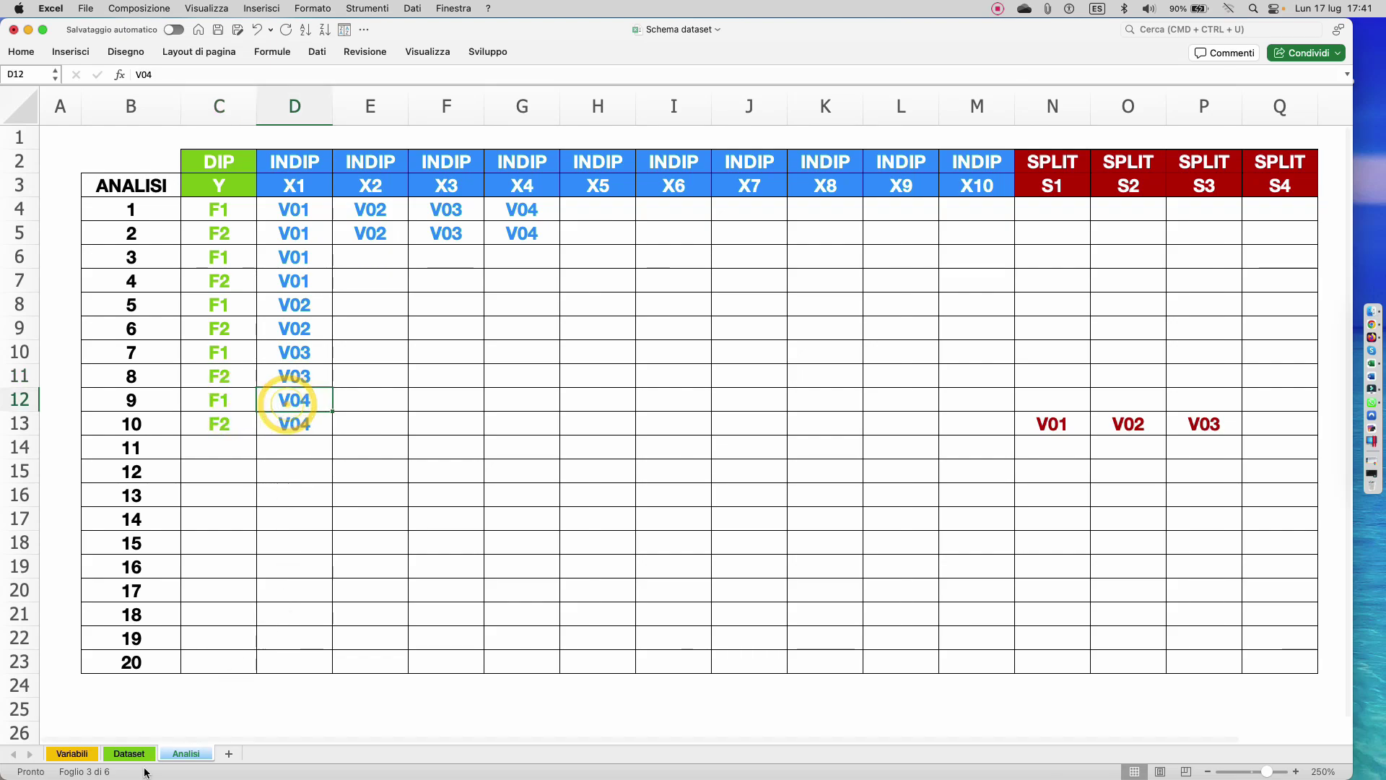
pyautogui.click(88, 755)
pyautogui.click(1184, 471)
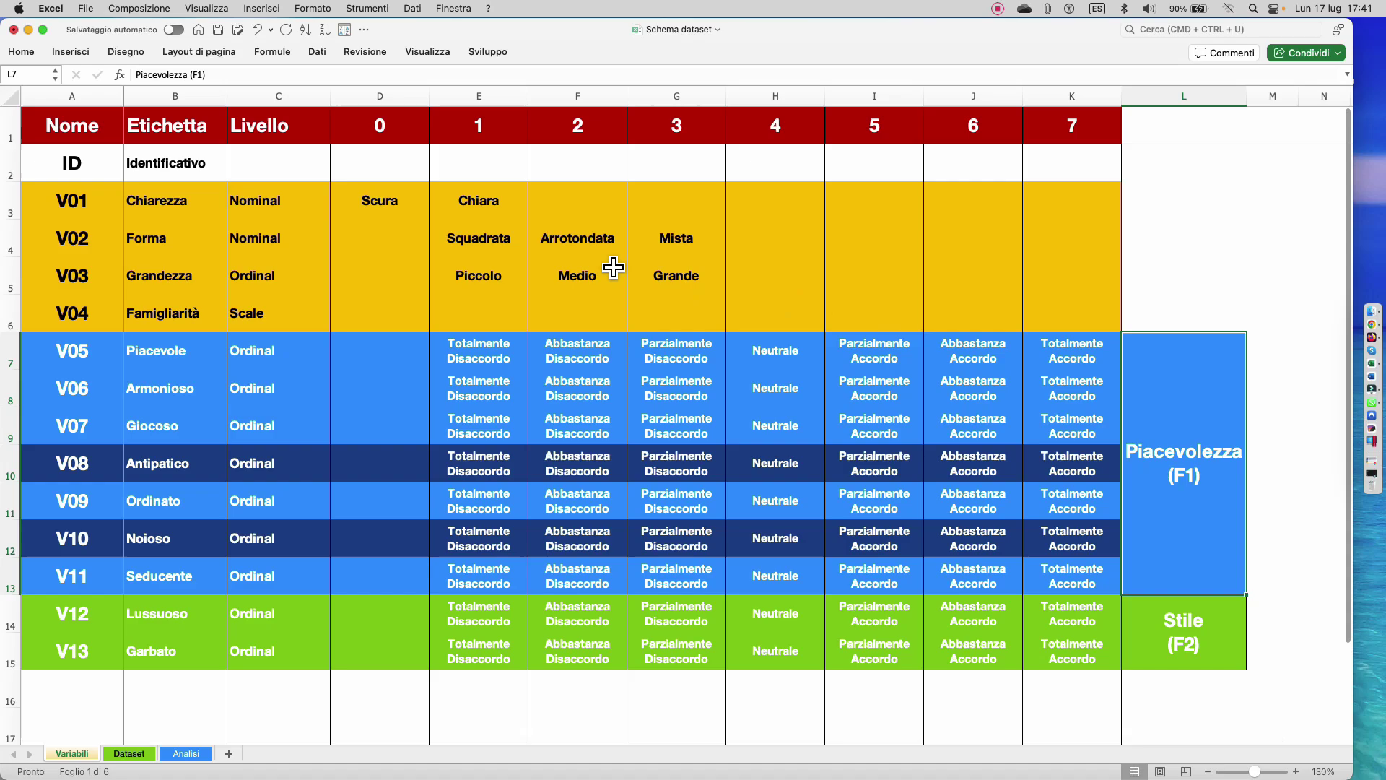
pyautogui.click(189, 326)
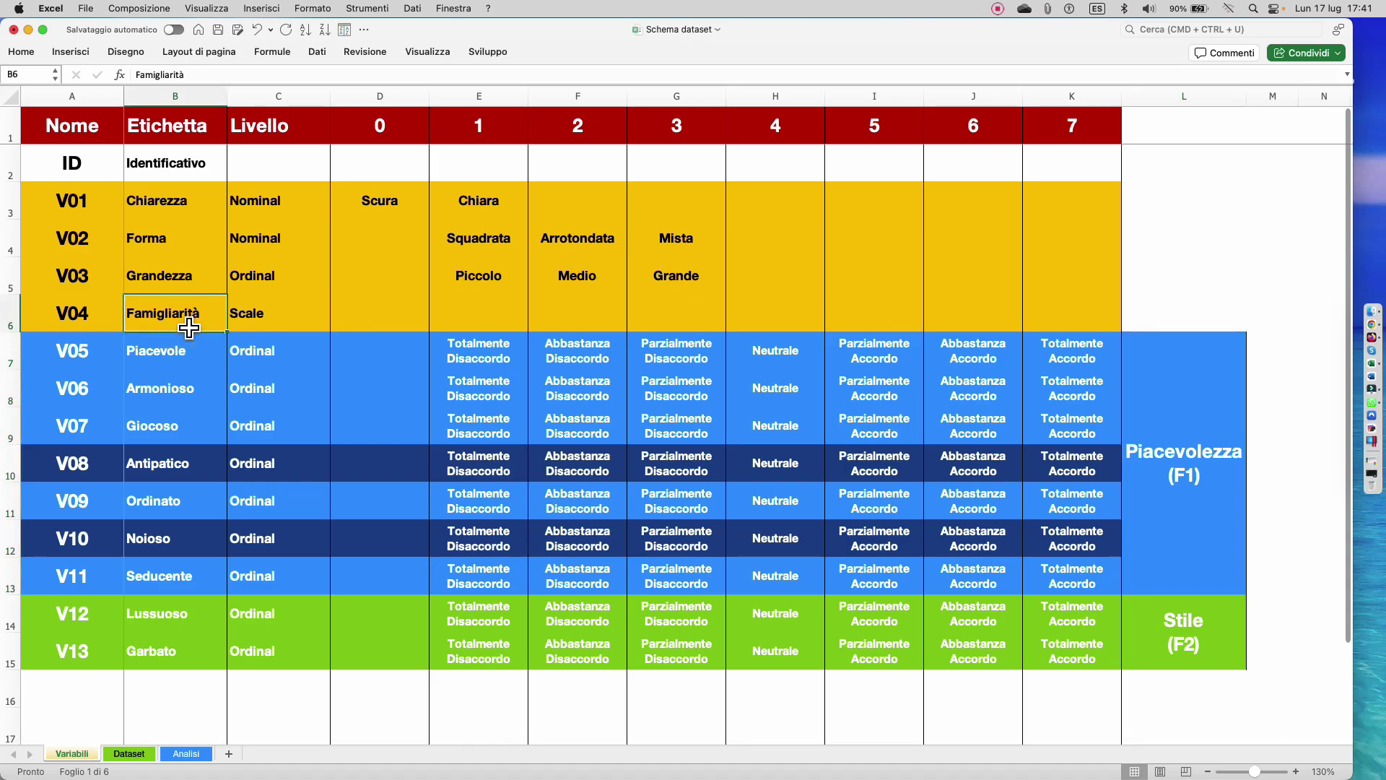
pyautogui.click(186, 753)
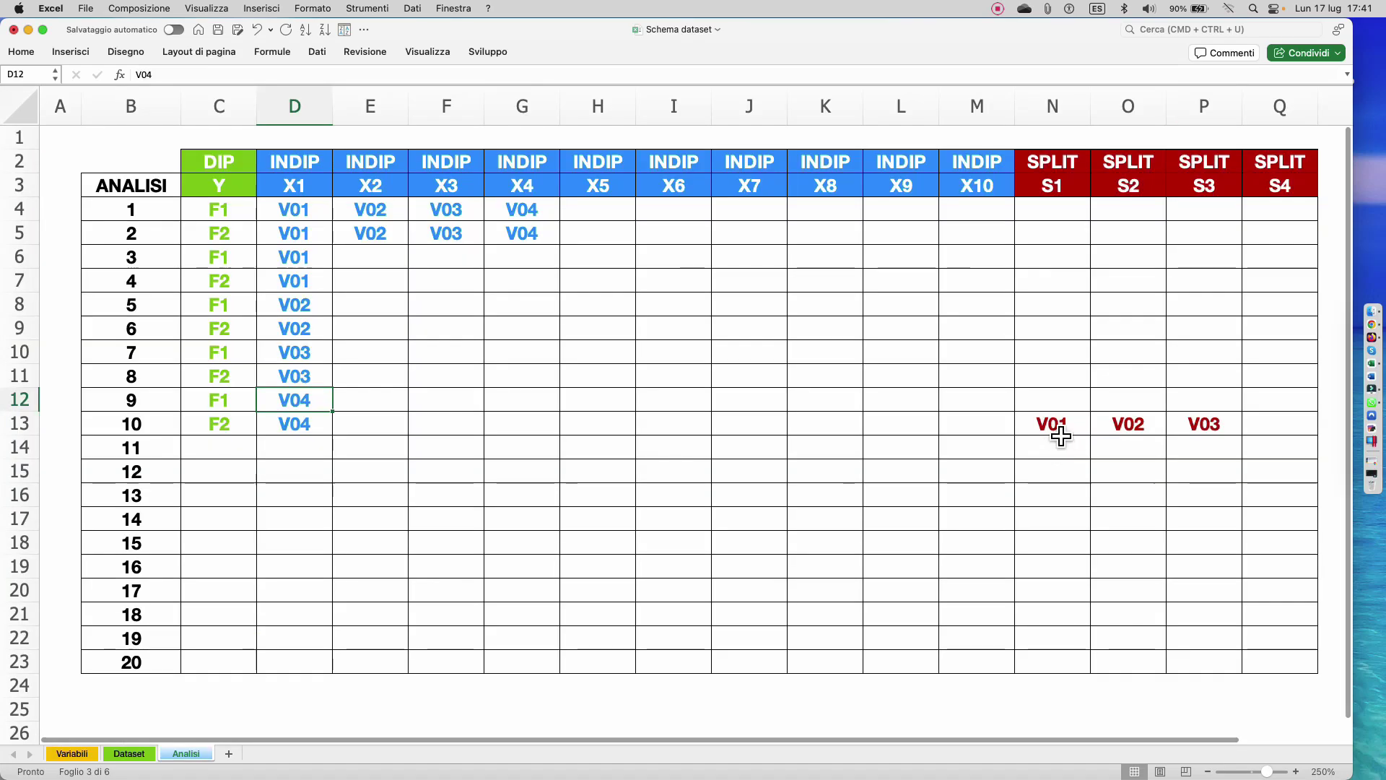
pyautogui.click(1054, 430)
pyautogui.click(1129, 429)
pyautogui.click(1204, 434)
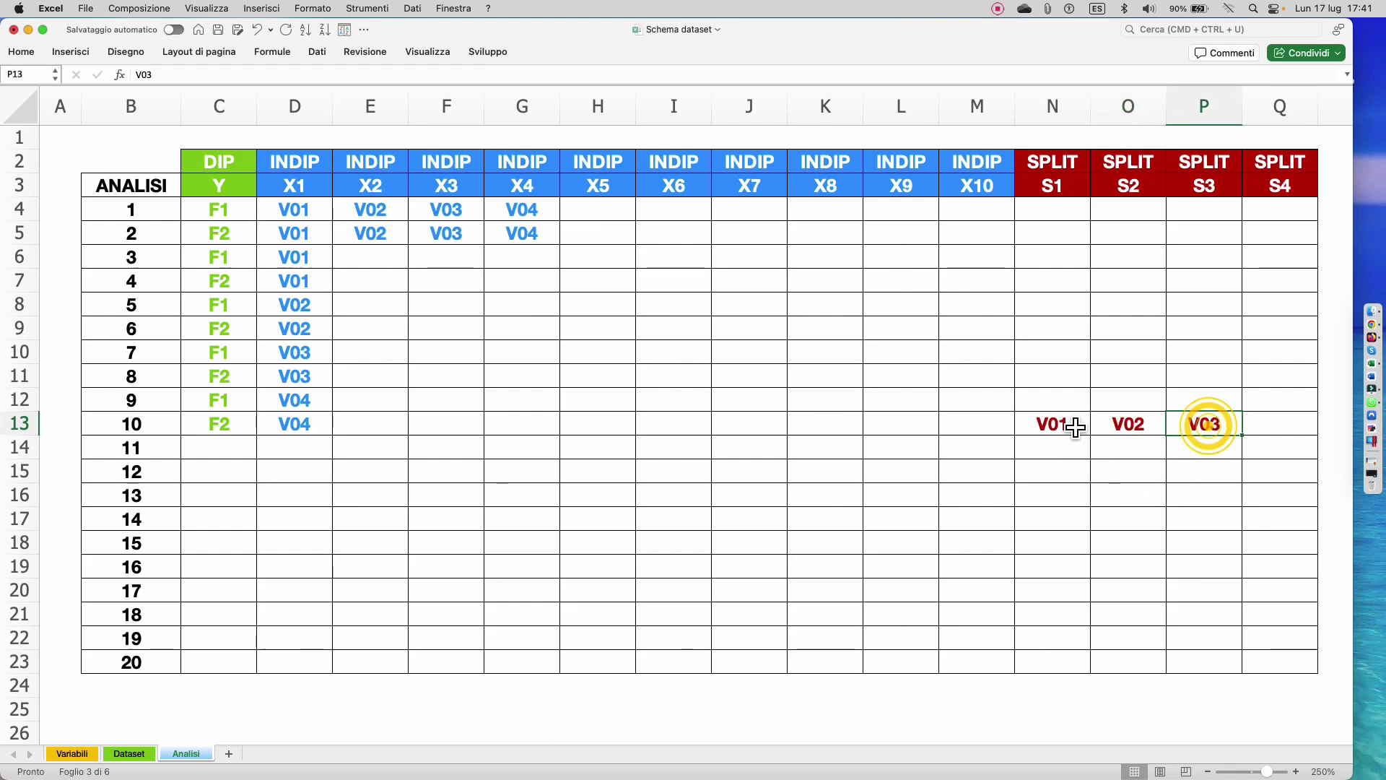
pyautogui.click(1076, 426)
pyautogui.click(1143, 430)
pyautogui.click(1213, 432)
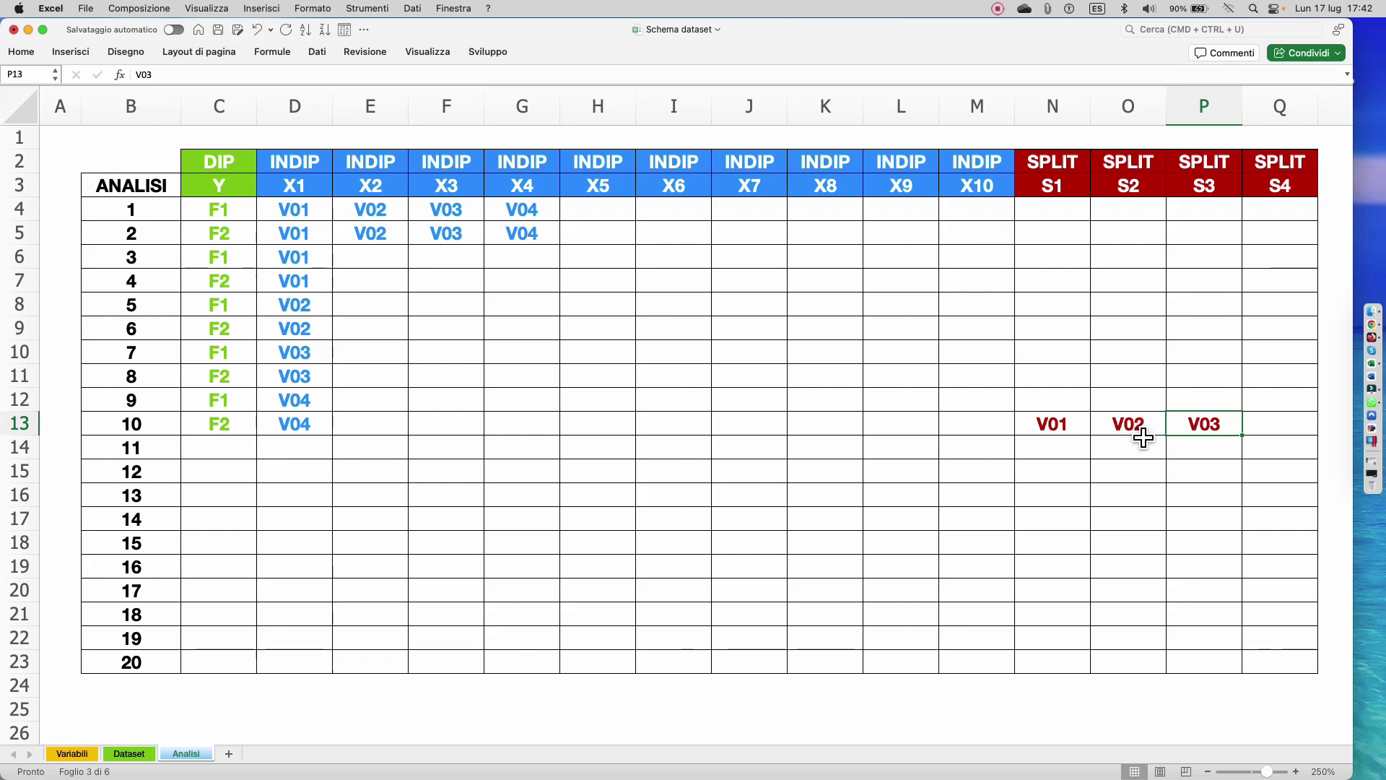
pyautogui.click(72, 753)
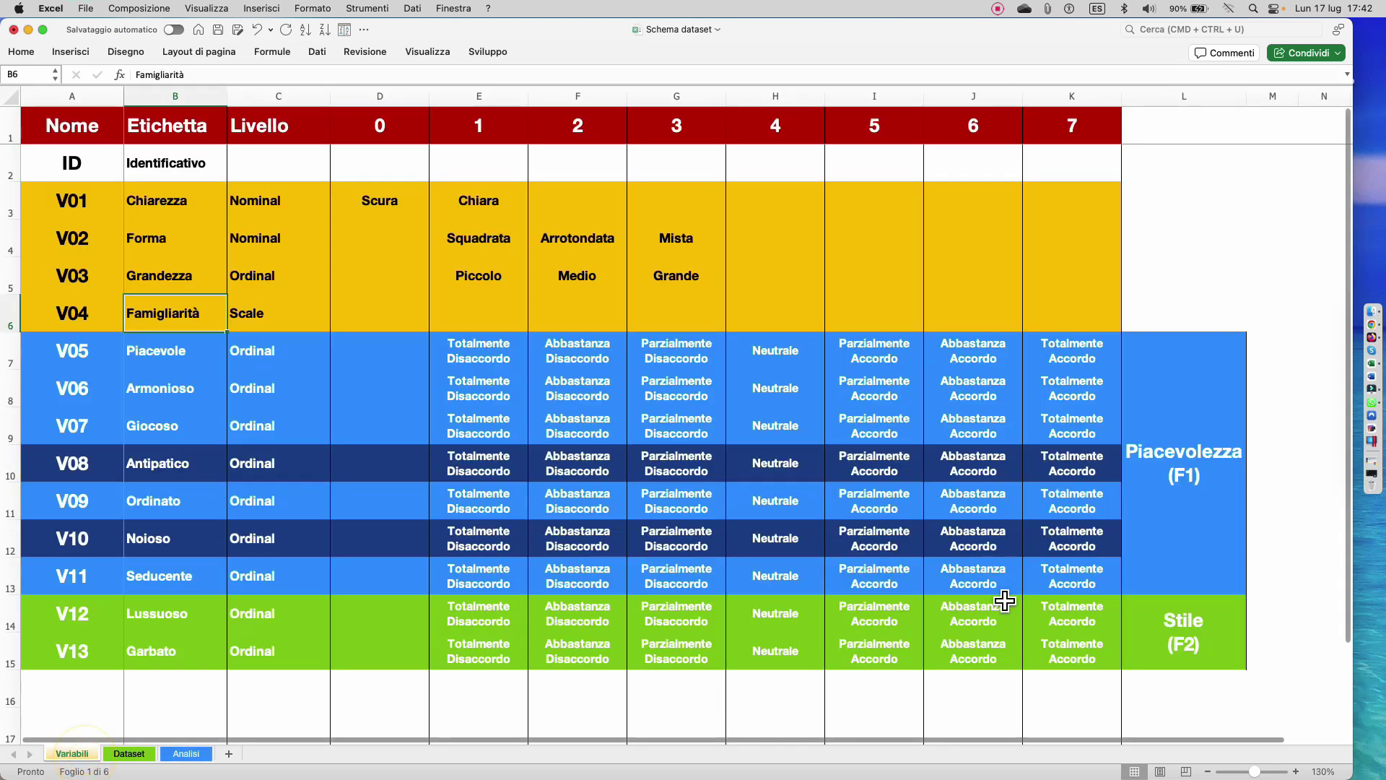
# - Review V04 Famigliarità, the V01 Chiarezza row and its codes 0 Scura and 1 Chiara
pyautogui.click(1199, 448)
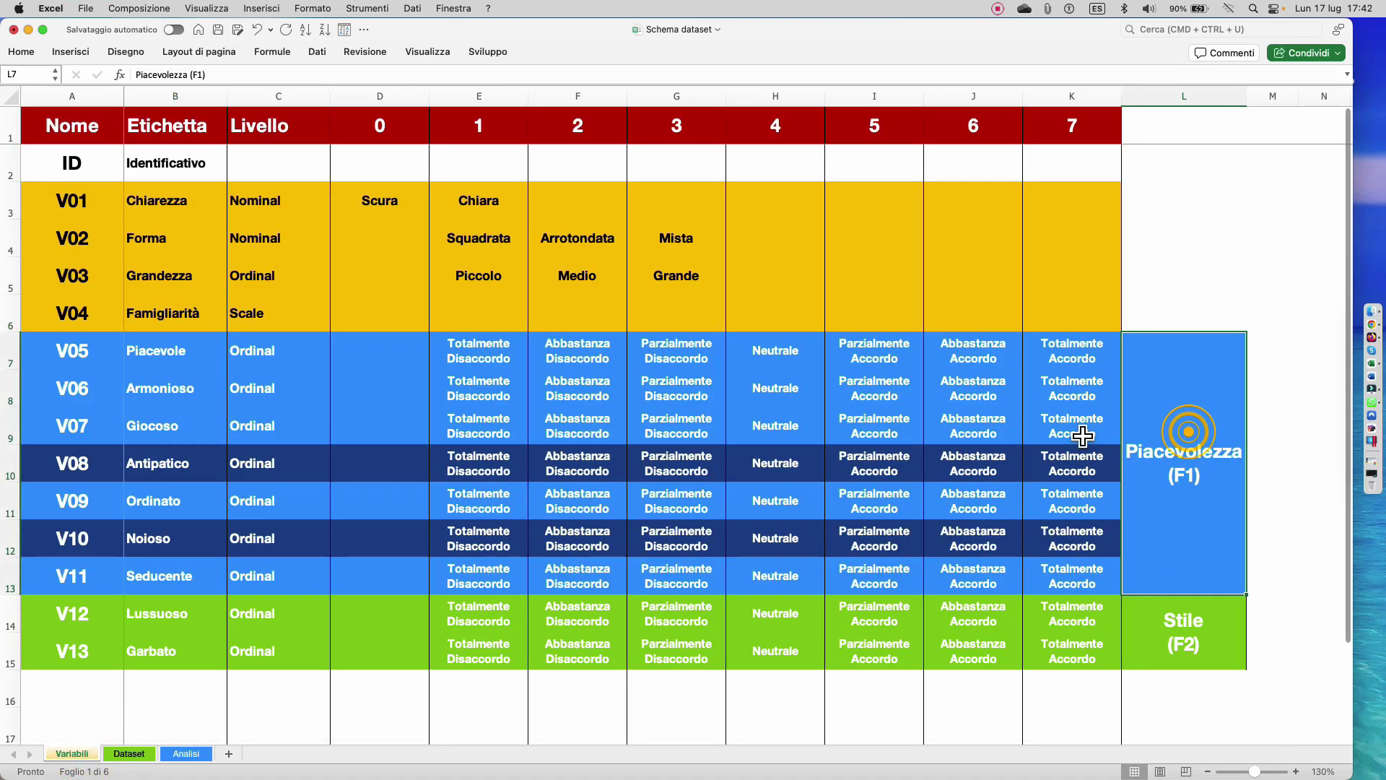
pyautogui.click(185, 325)
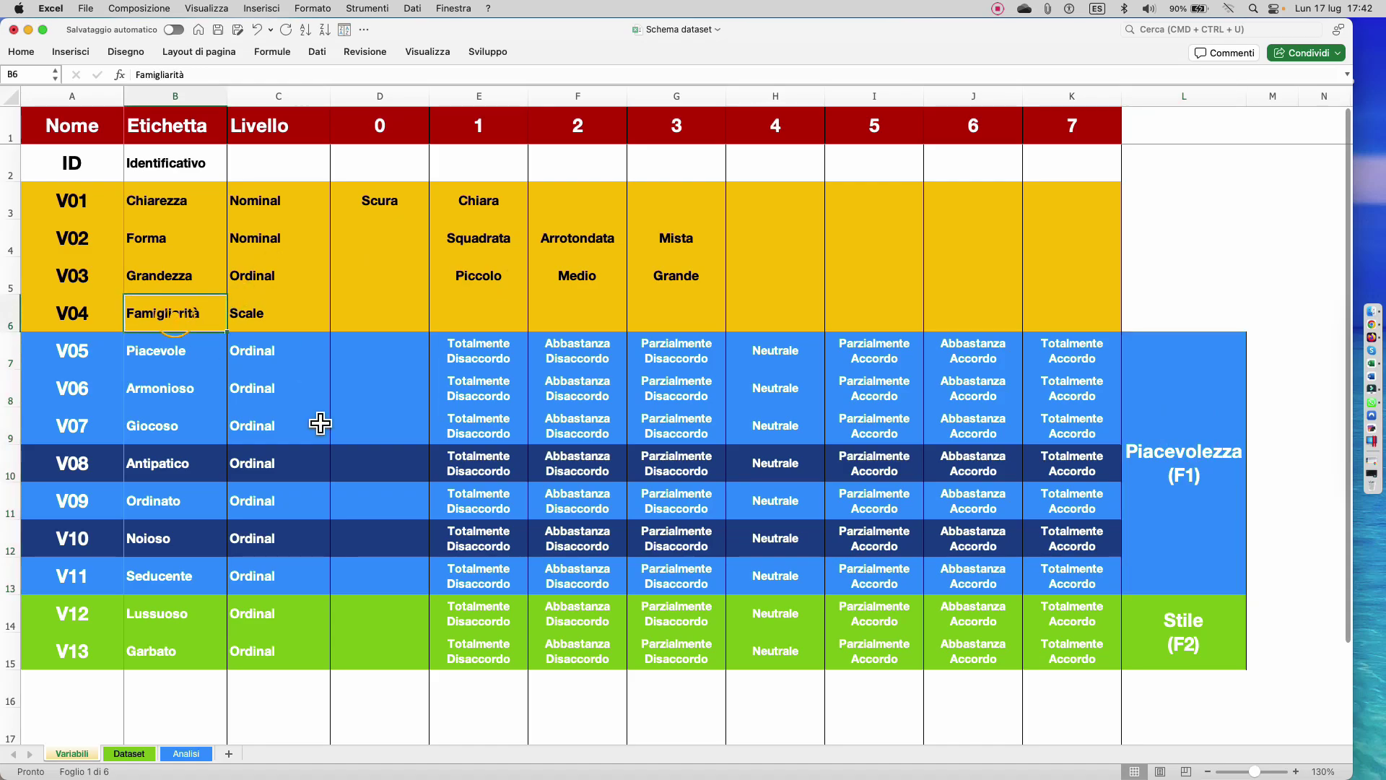
pyautogui.click(10, 200)
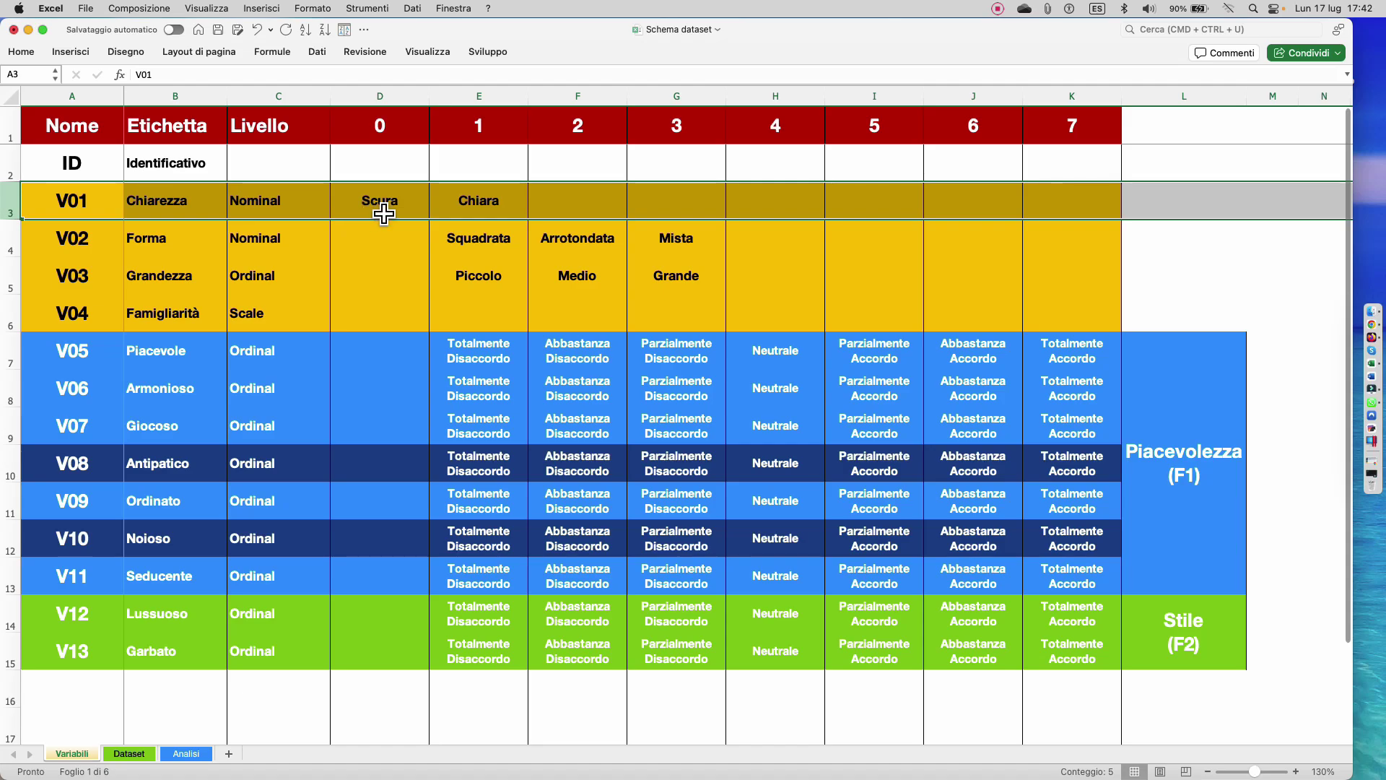
pyautogui.click(383, 213)
pyautogui.click(482, 210)
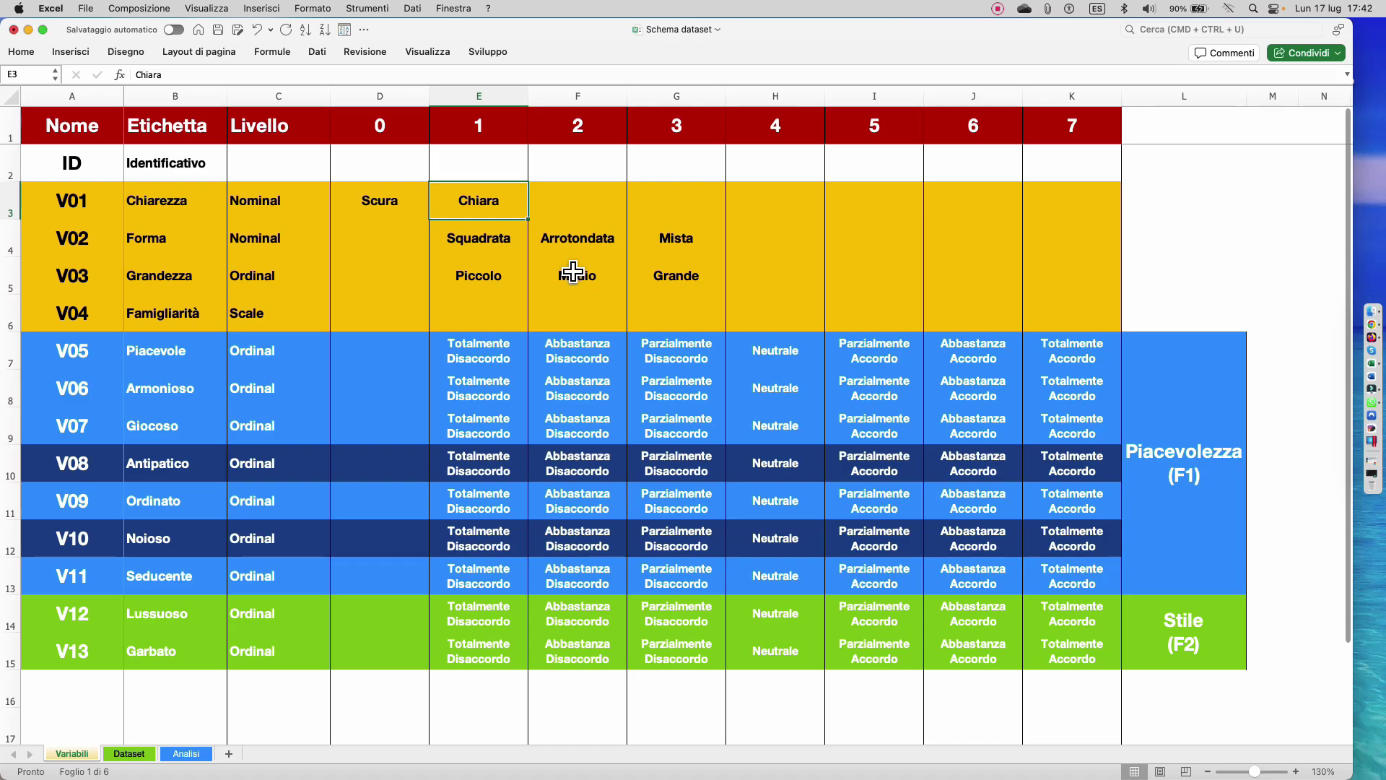
pyautogui.click(1184, 455)
pyautogui.click(77, 318)
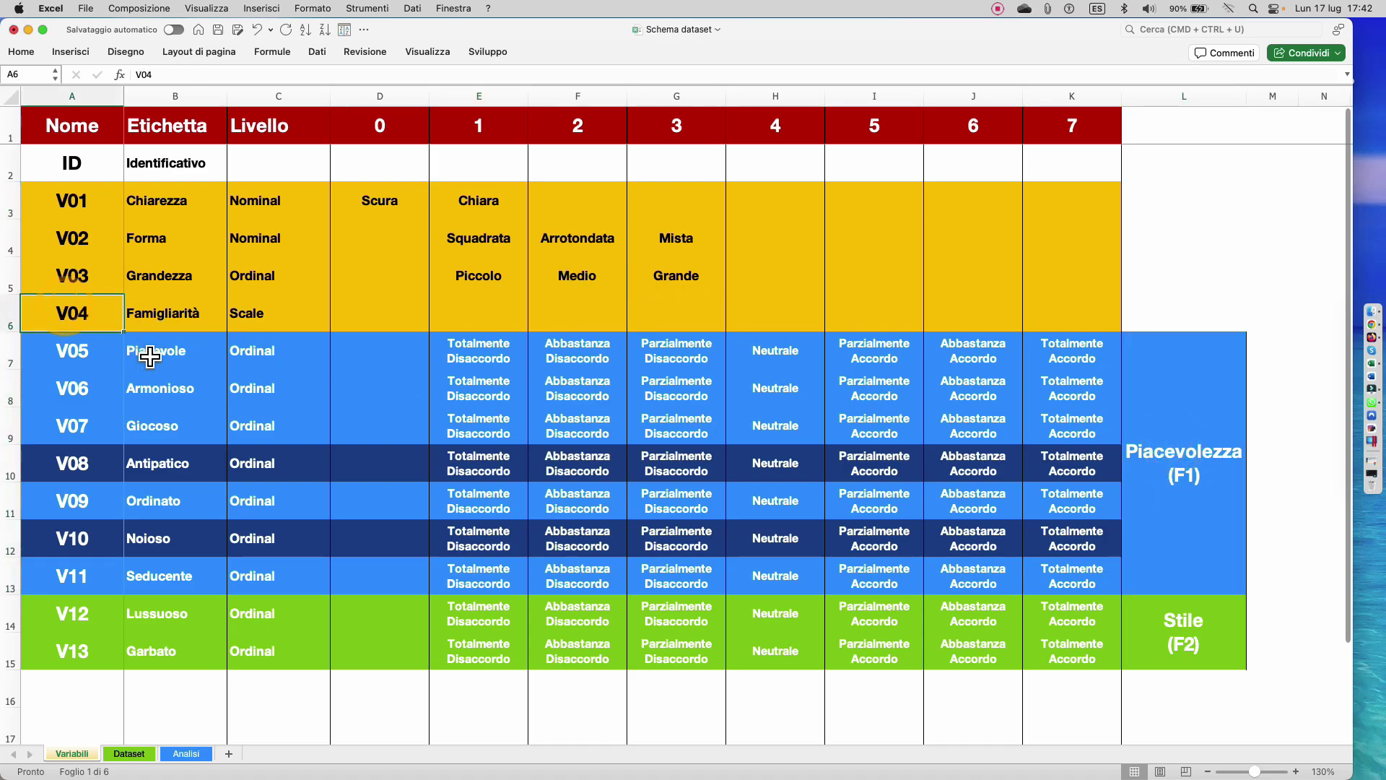
pyautogui.click(413, 216)
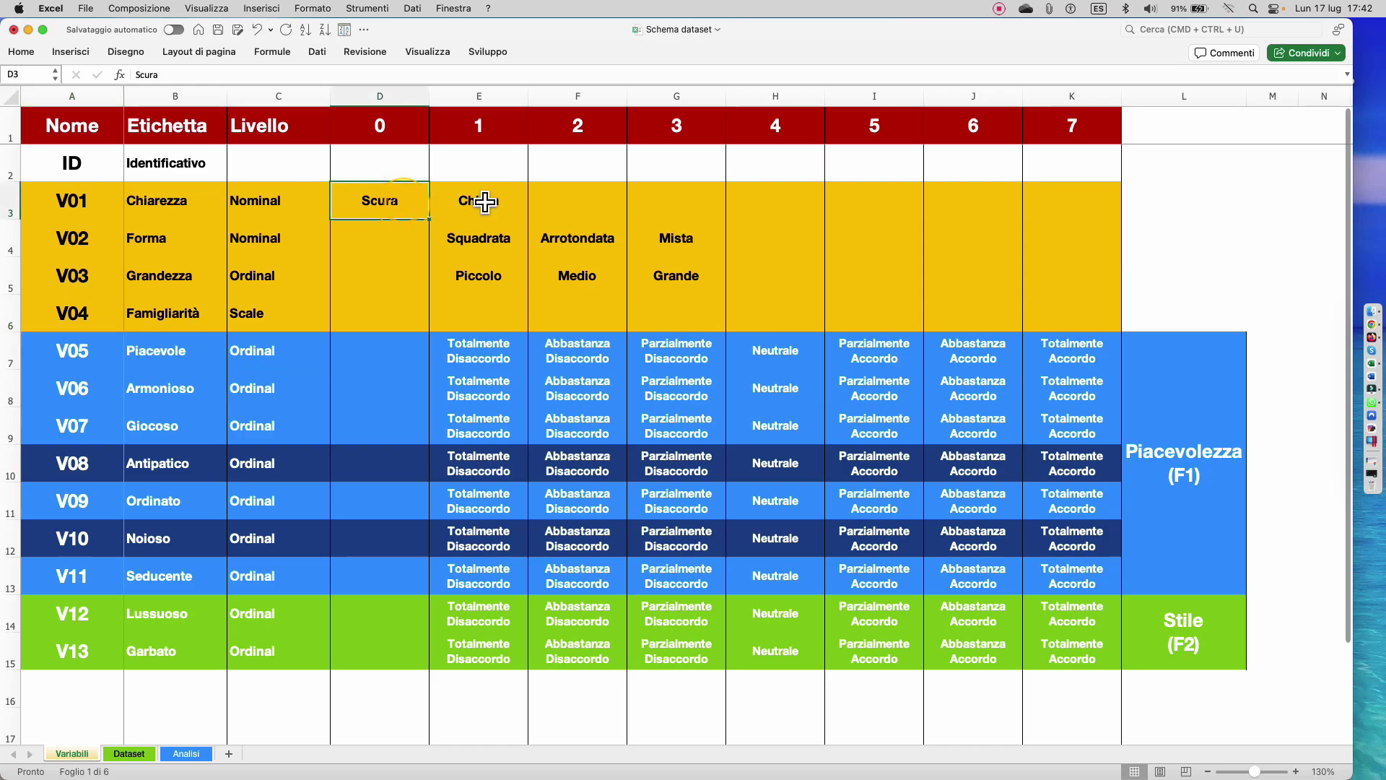
pyautogui.click(459, 214)
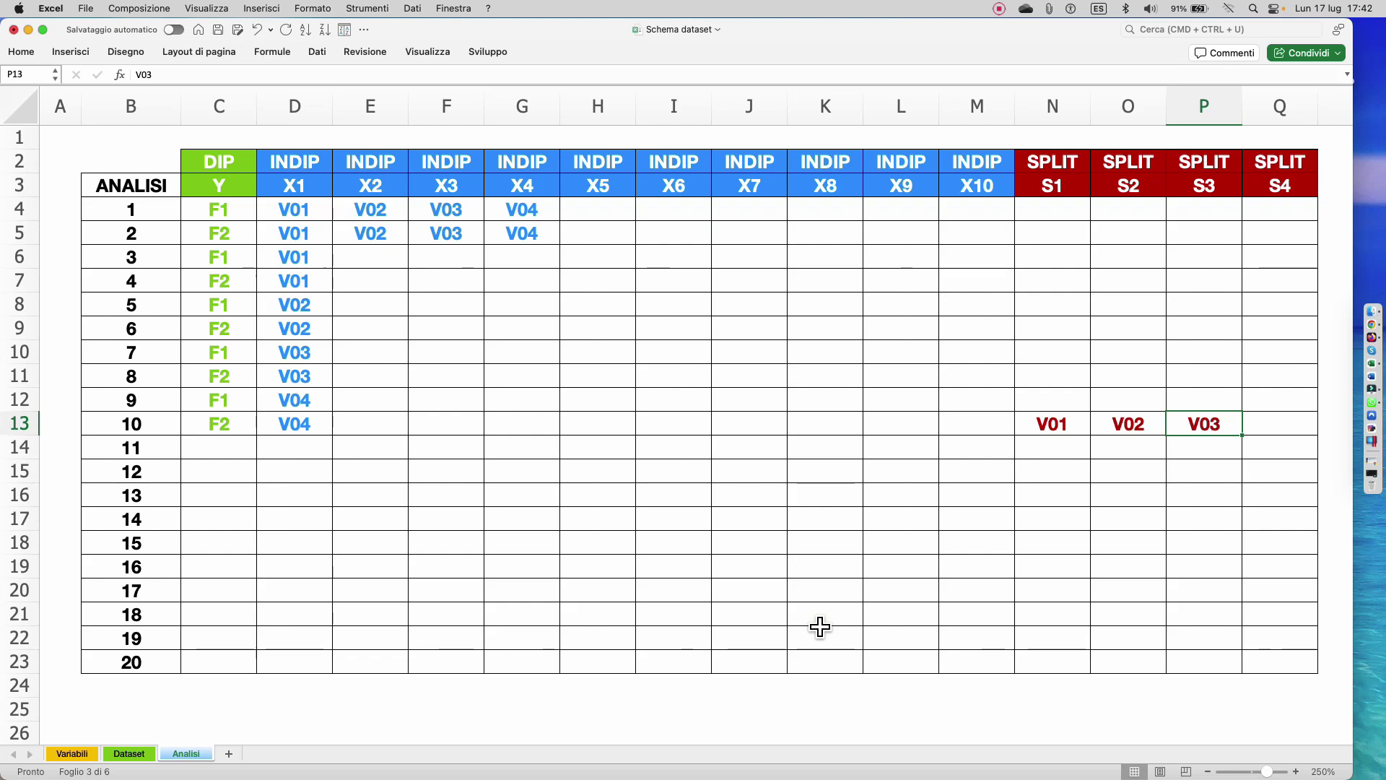
# - Return to the Variabili codebook showing V01 Chiarezza coded 0 Scura and 1 Chiara
pyautogui.click(73, 753)
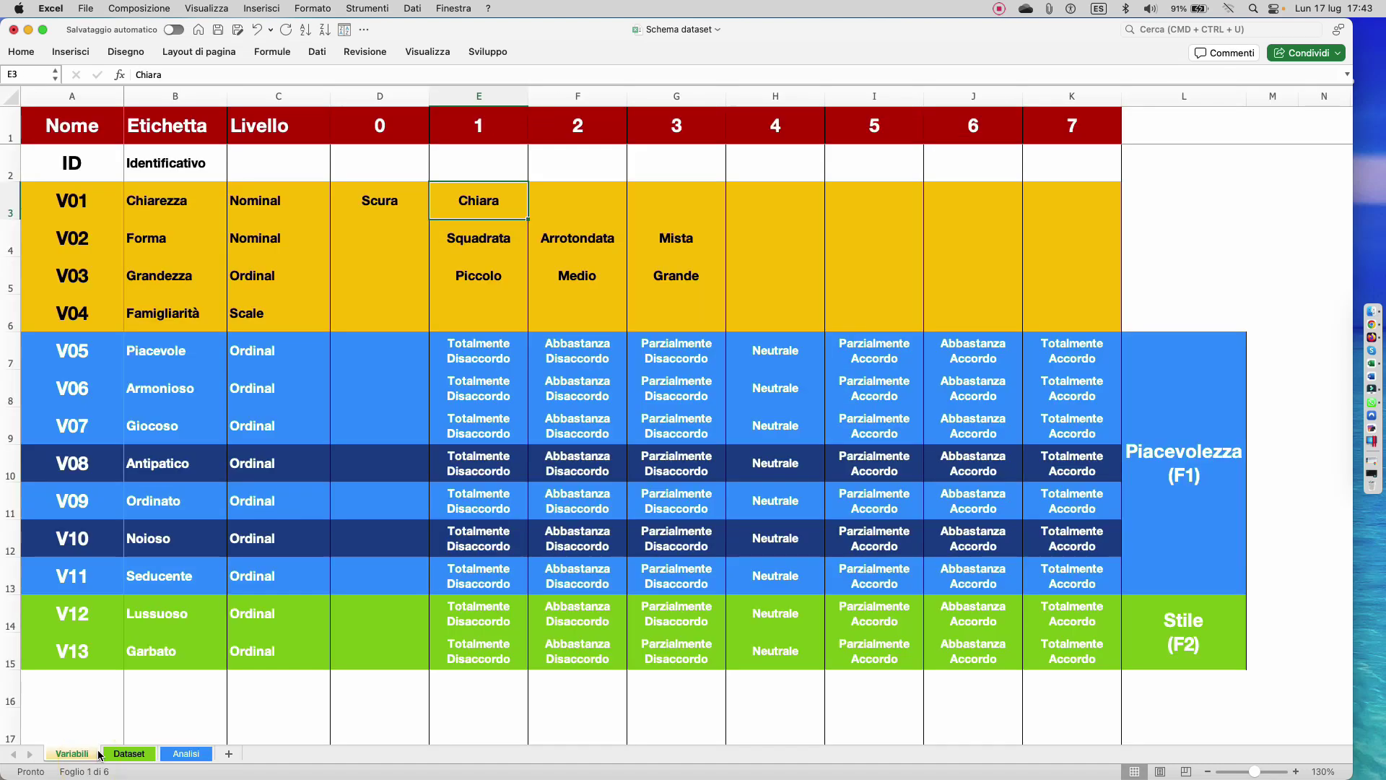